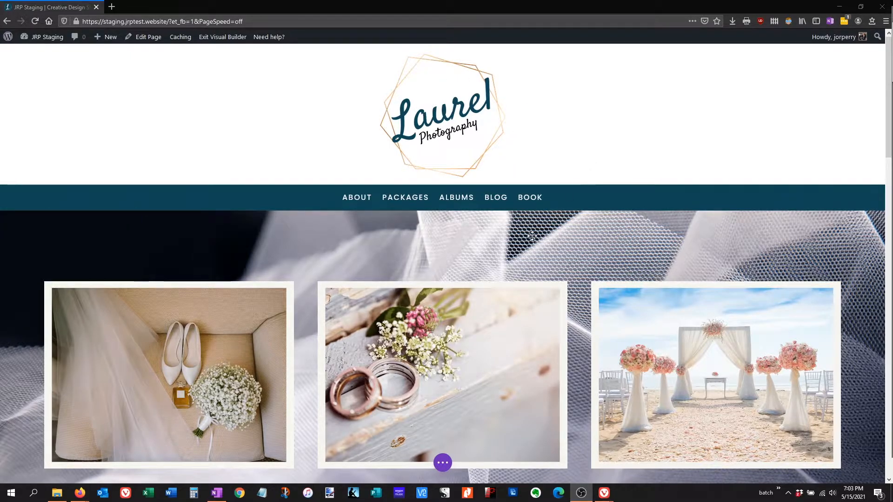
Examine the finished home page's sections, from the photo header through Albums, Blog and Packages to the RSVP form
scroll(231, 321, "down", 1)
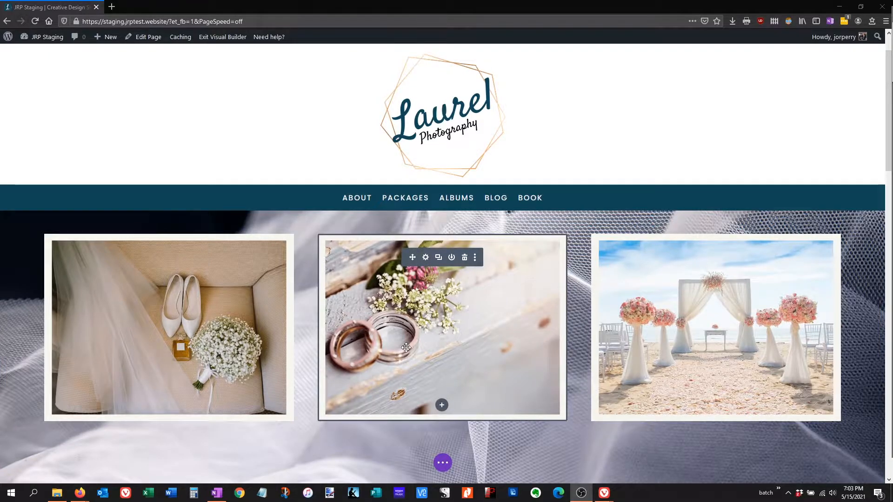
scroll(426, 349, "down", 4)
scroll(426, 349, "down", 1)
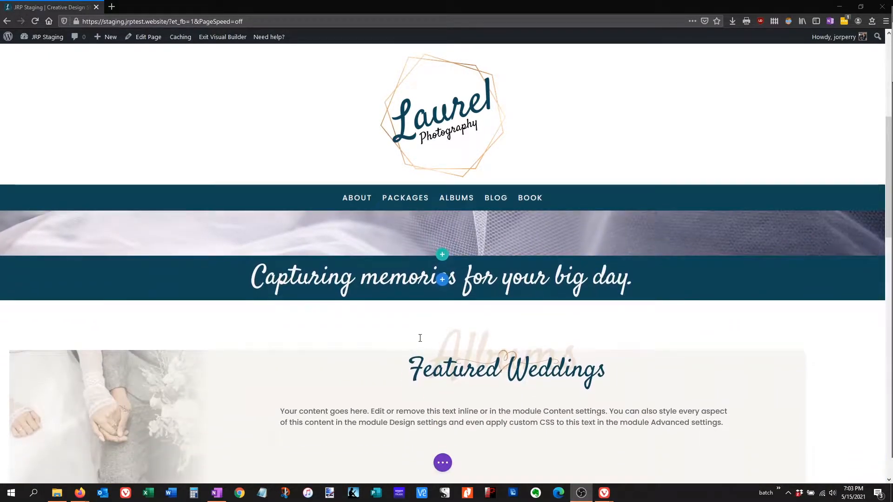
scroll(367, 363, "down", 1)
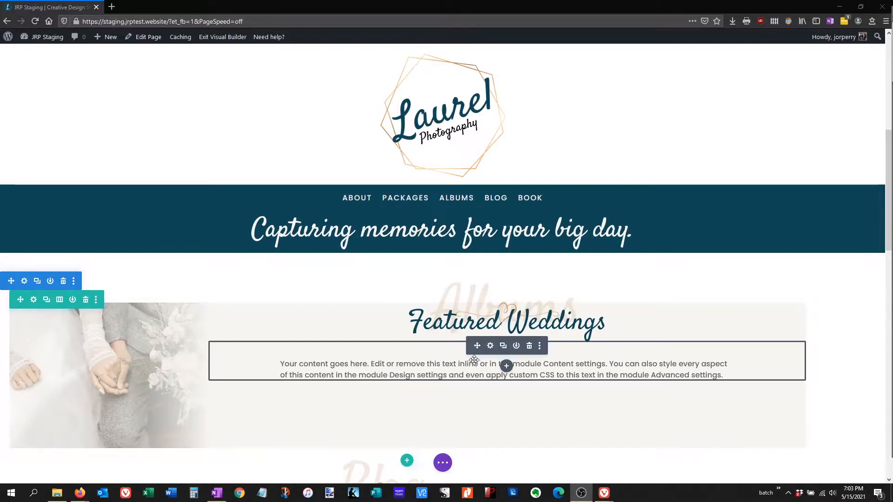
scroll(498, 374, "down", 3)
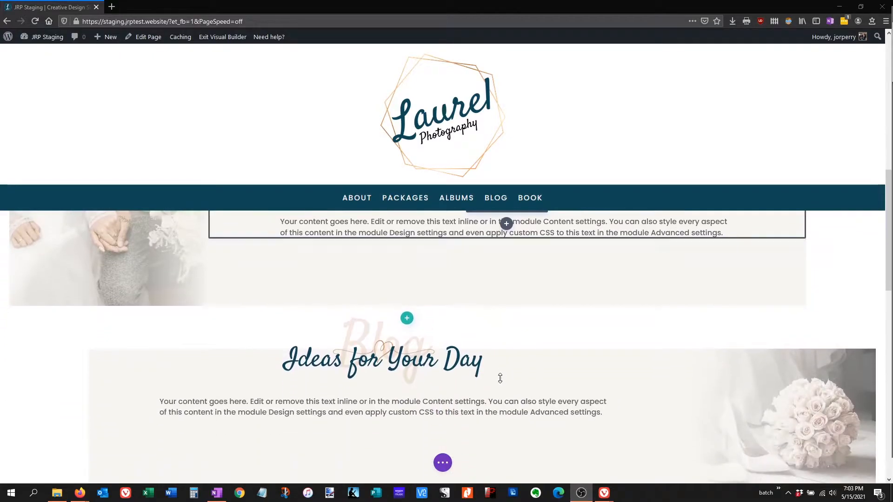
scroll(500, 378, "down", 1)
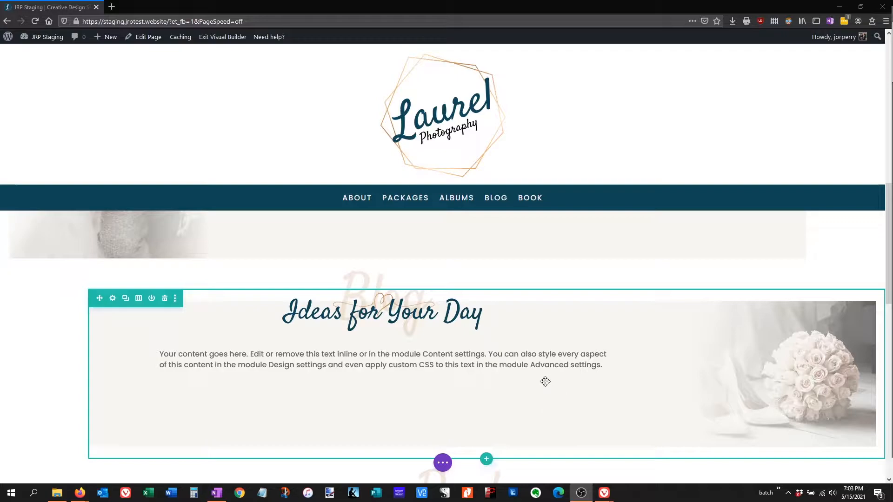
scroll(545, 382, "down", 5)
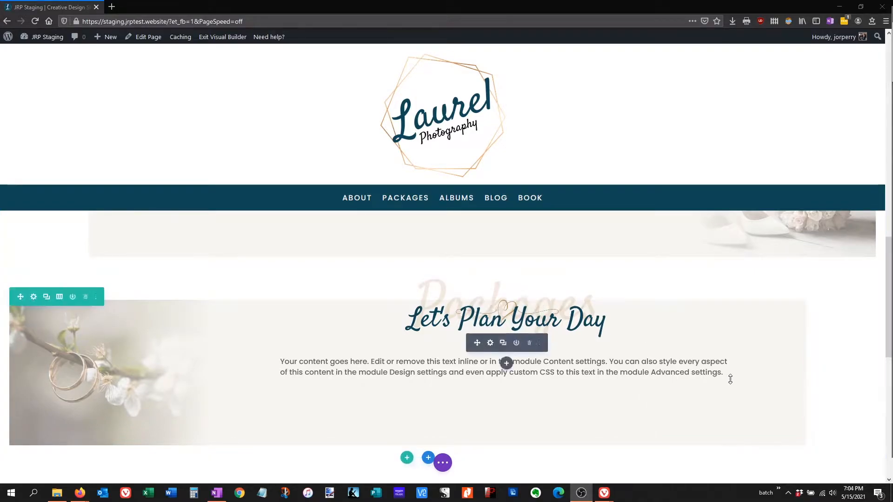
scroll(726, 377, "down", 3)
scroll(723, 377, "down", 5)
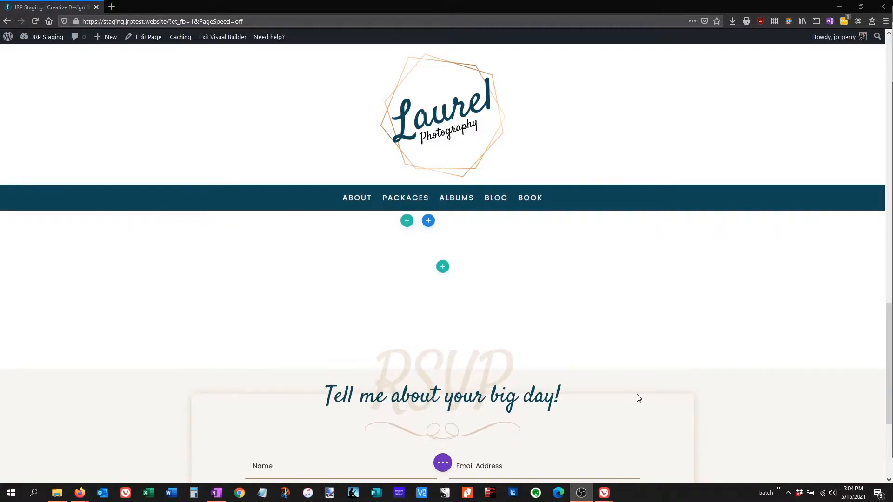
scroll(624, 391, "up", 5)
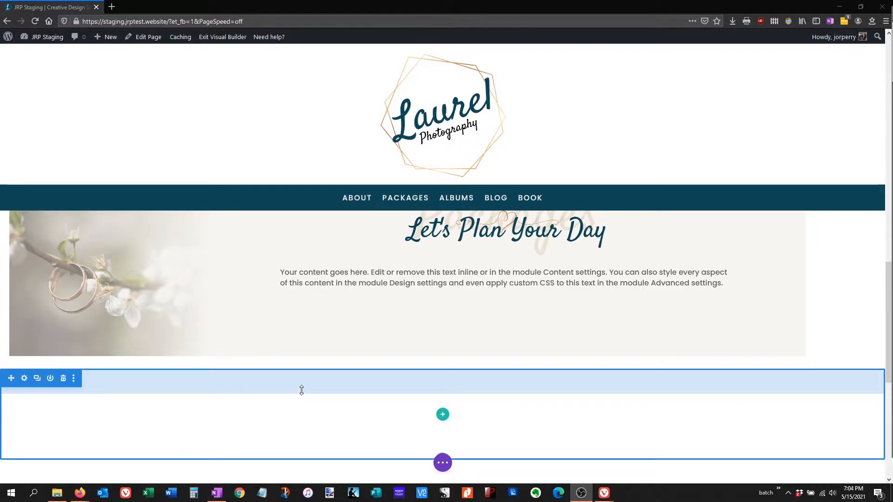
scroll(301, 389, "up", 5)
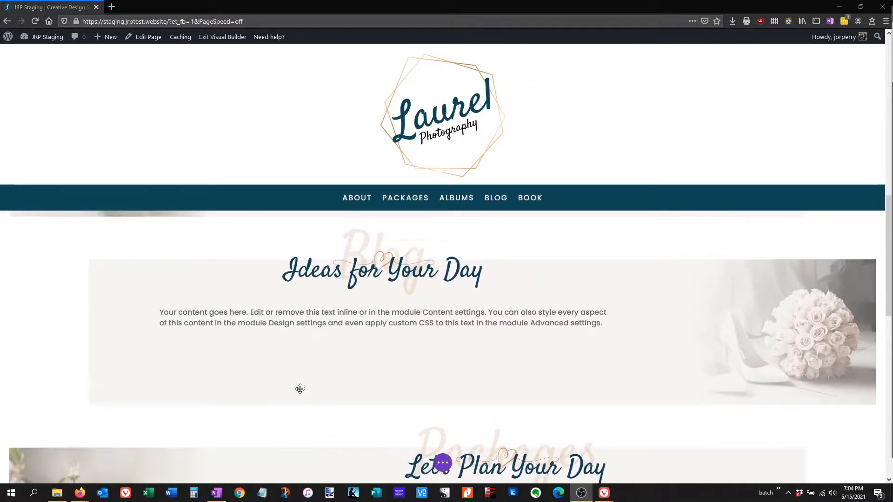
scroll(301, 389, "up", 9)
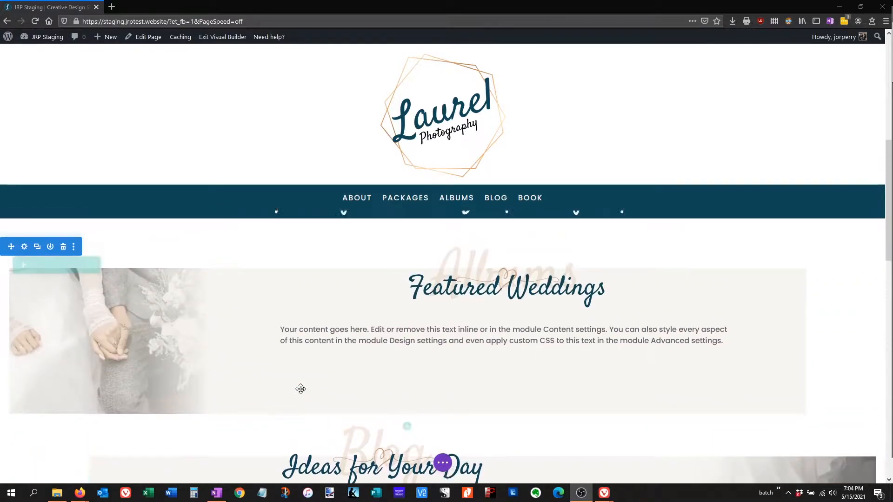
scroll(302, 389, "down", 3)
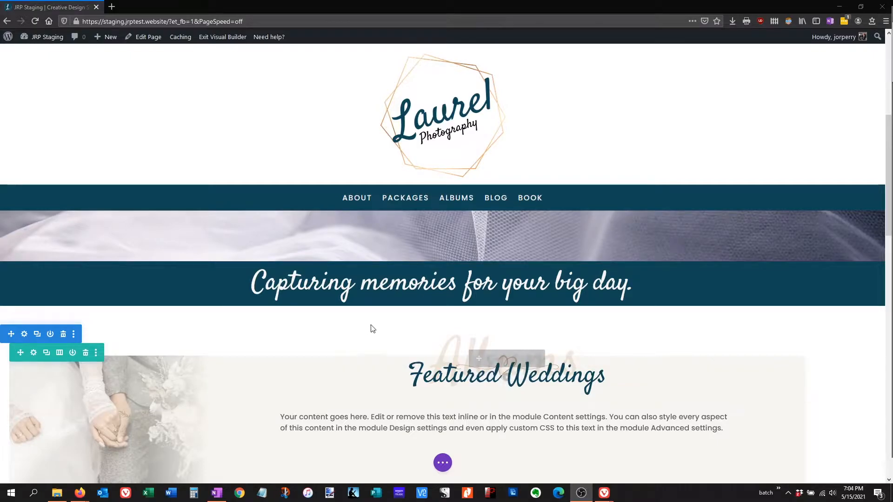
Switch to the Laurel Photography site's WordPress dashboard and open its Home page in the Divi visual builder
left_click_drag(472, 9, 892, 22)
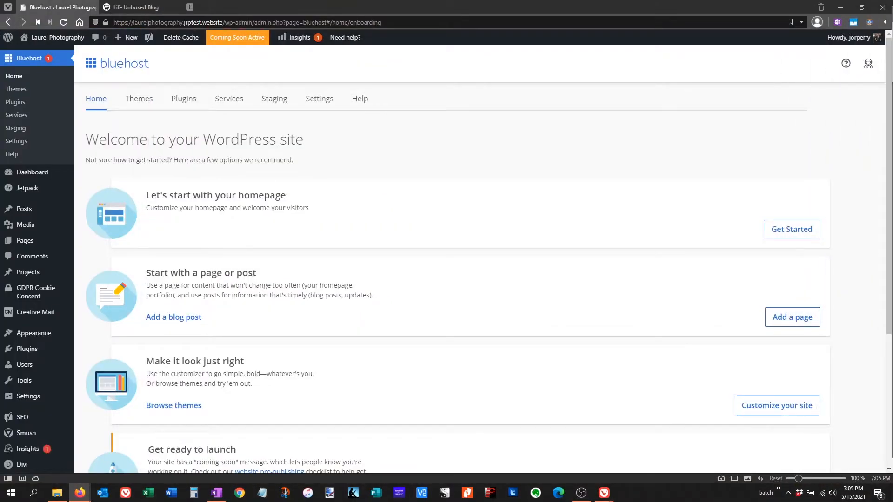
left_click(25, 242)
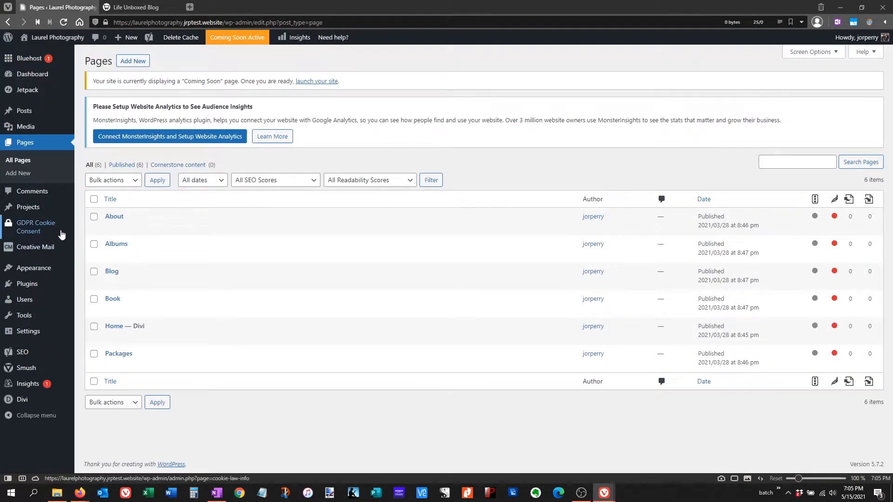
left_click(202, 338)
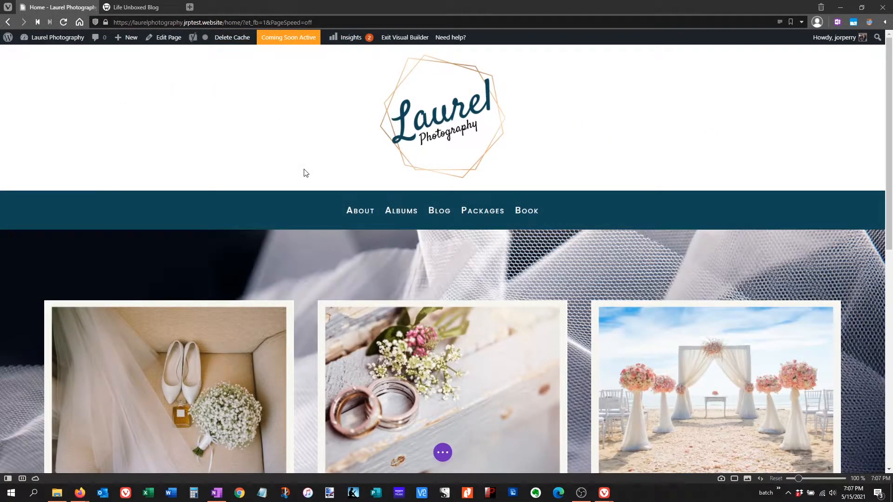
Insert a row with one-quarter and three-quarter columns in the empty section below the "Capturing memories for your big day!" banner
mouse_move(325, 235)
mouse_move(298, 276)
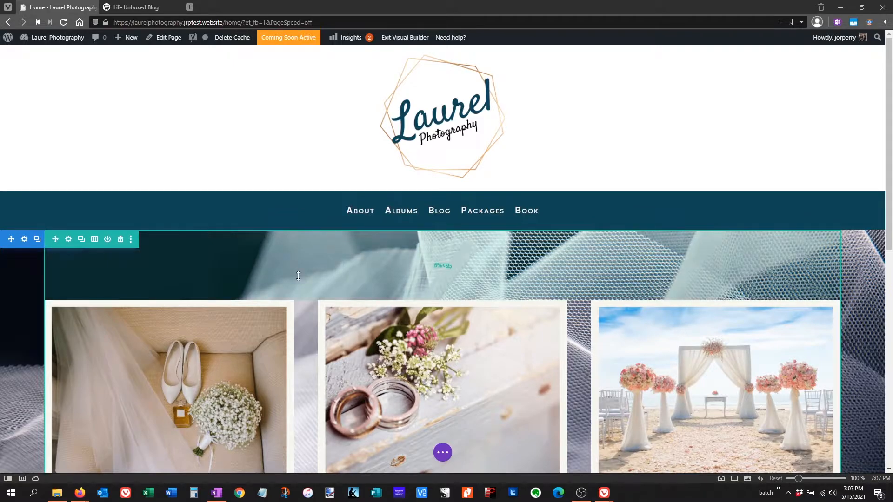
scroll(298, 275, "down", 6)
left_click(442, 342)
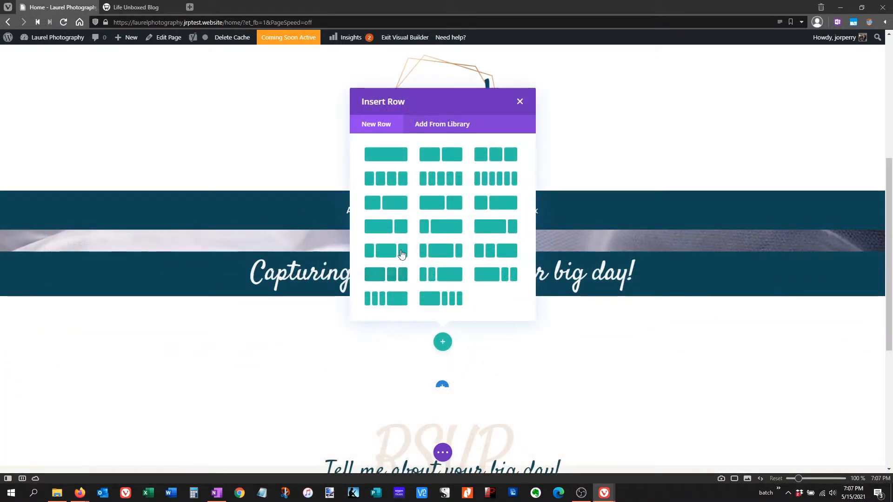
left_click(432, 227)
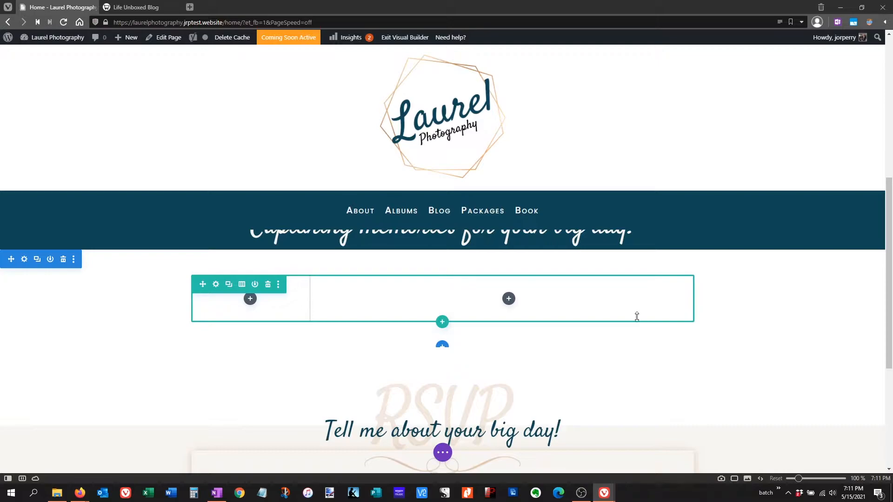
Add an Image module to the narrow column of the new row
left_click(250, 299)
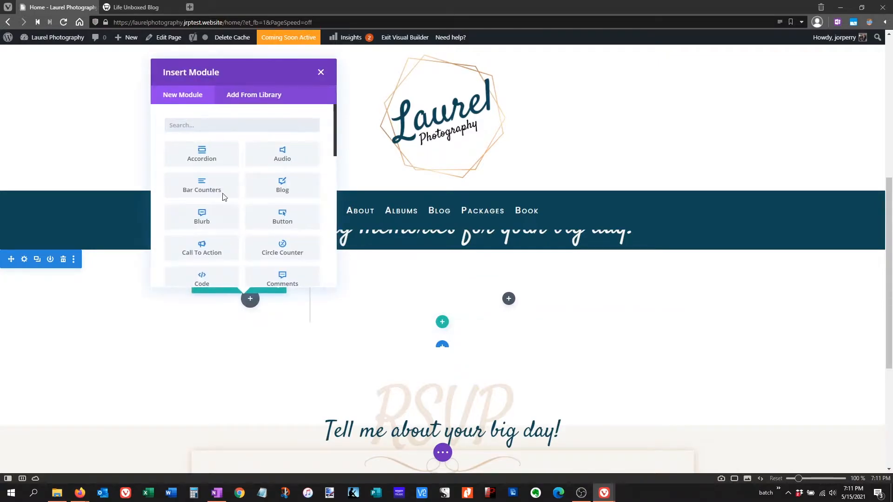
type("image")
left_click(201, 152)
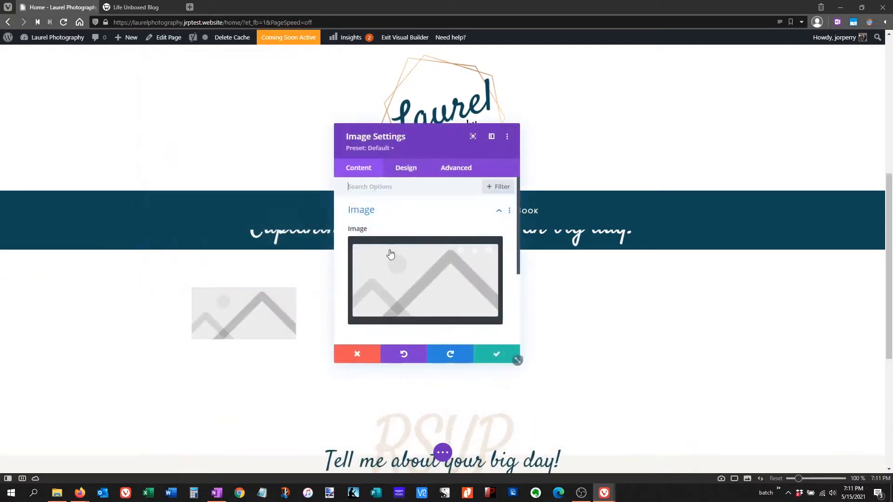
Set the holding-hands photo 1.png from the media library as the Image module's background image and save the module
scroll(432, 272, "down", 5)
left_click(432, 261)
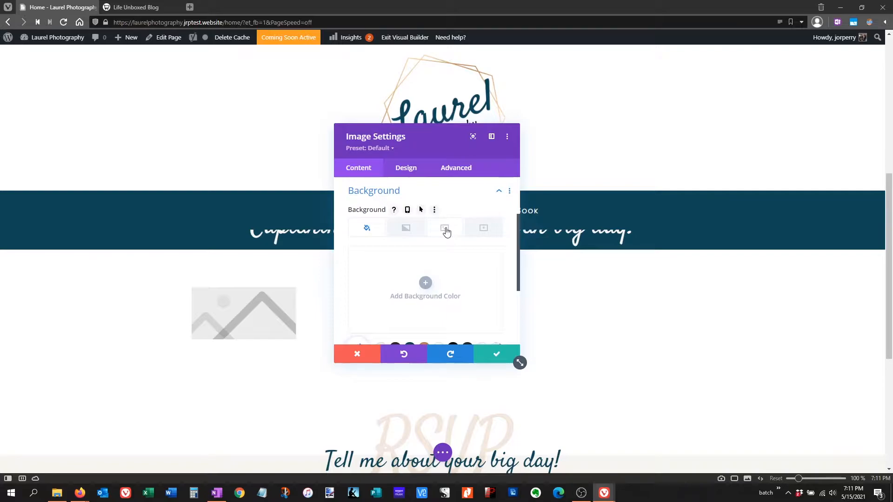
left_click(446, 231)
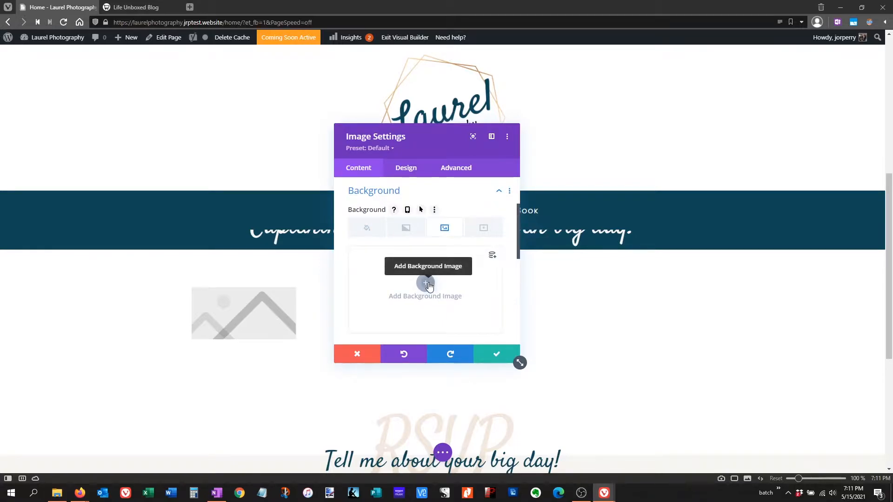
left_click(428, 284)
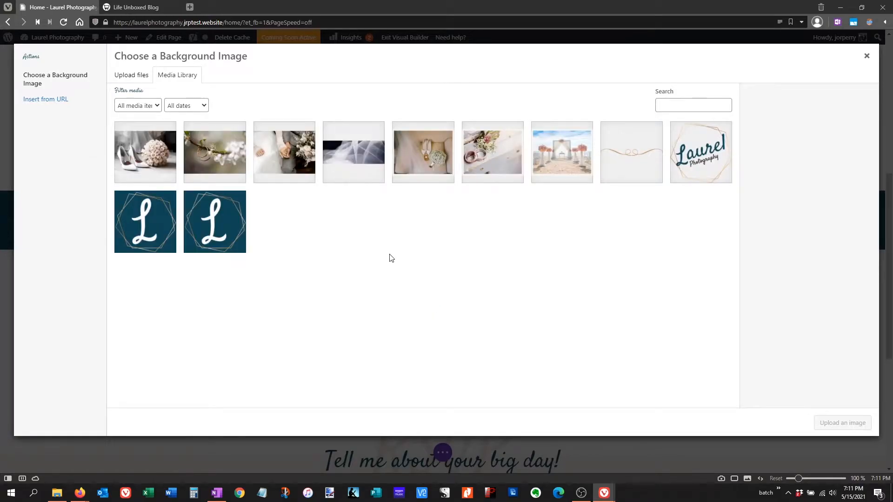
left_click(281, 148)
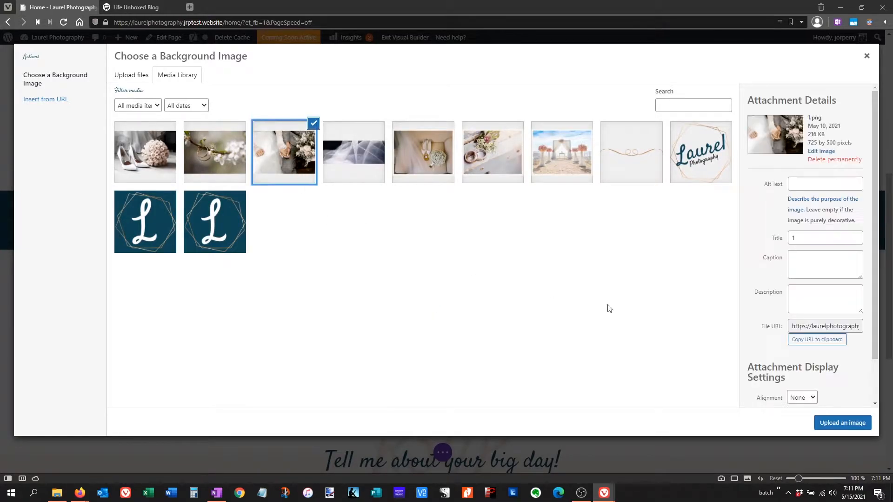
left_click(830, 429)
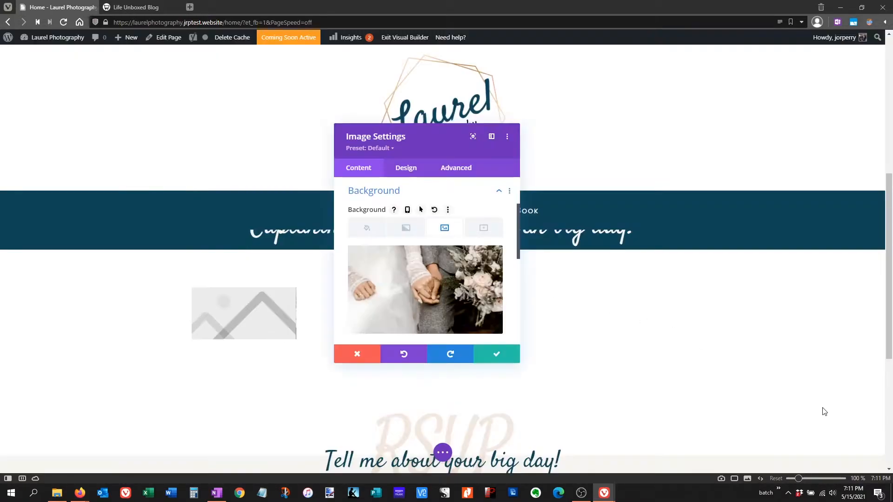
left_click(500, 353)
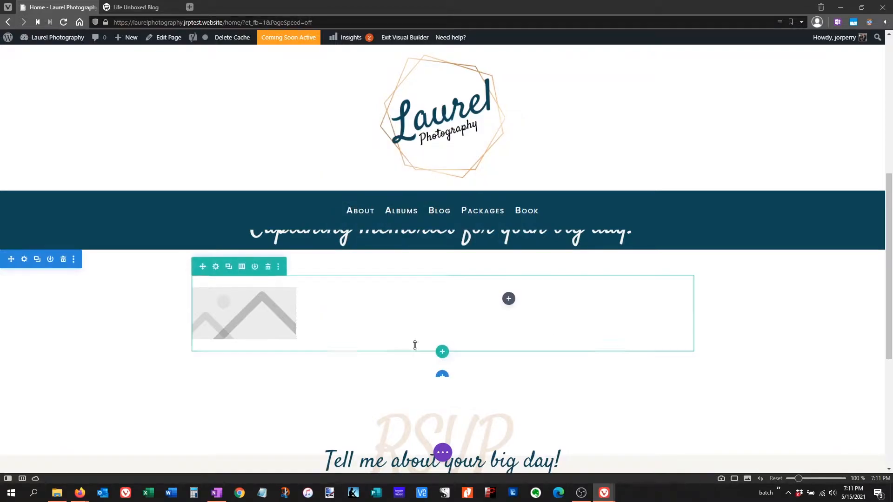
Reopen the Image module's settings and remove its placeholder image
mouse_move(233, 315)
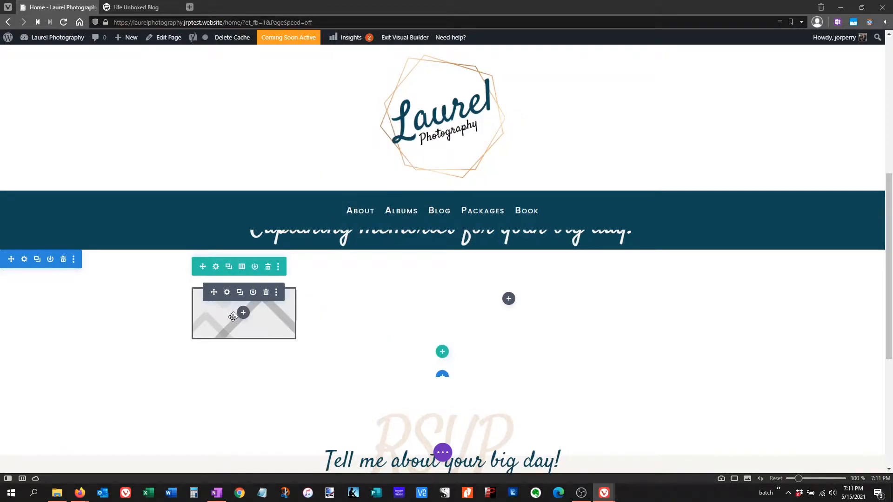
left_click(226, 293)
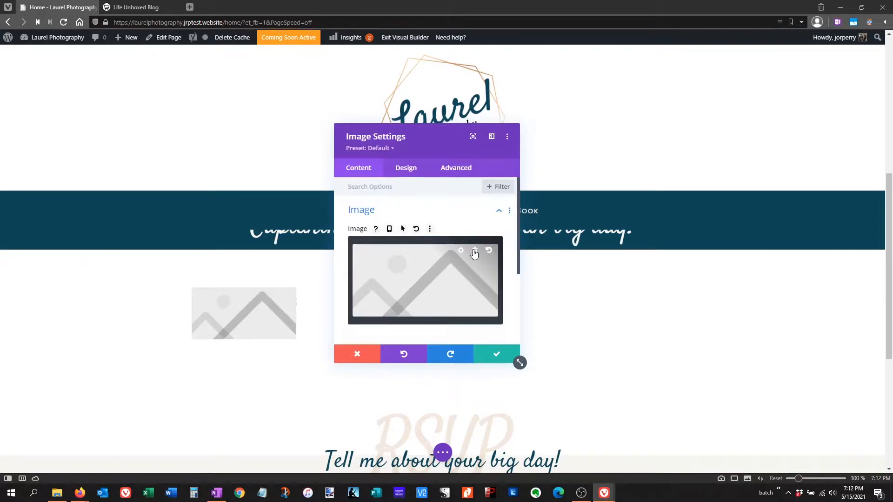
left_click(475, 251)
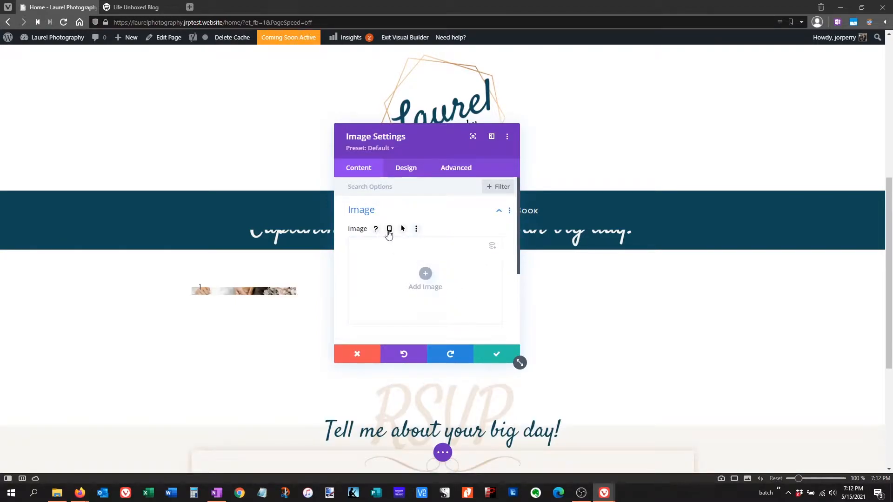
Set the Image module's top and bottom padding to a linked 8vw and save the module
left_click(406, 169)
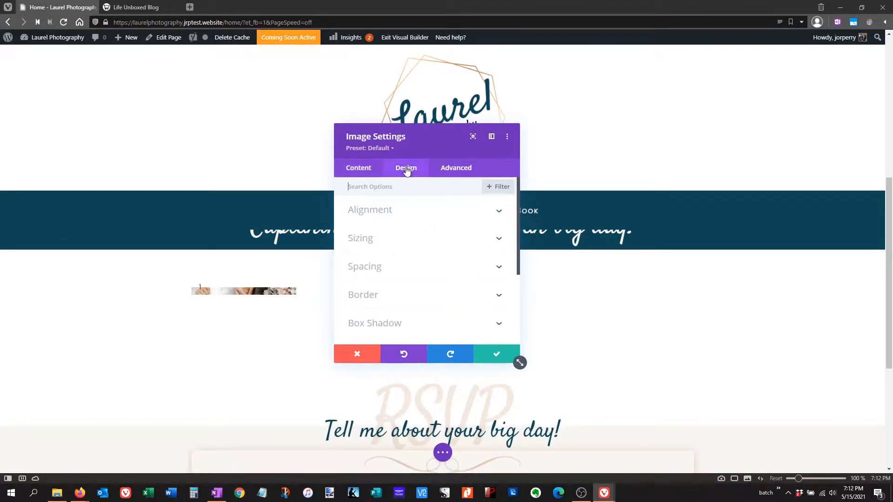
left_click(380, 269)
left_click(362, 306)
type("8vw")
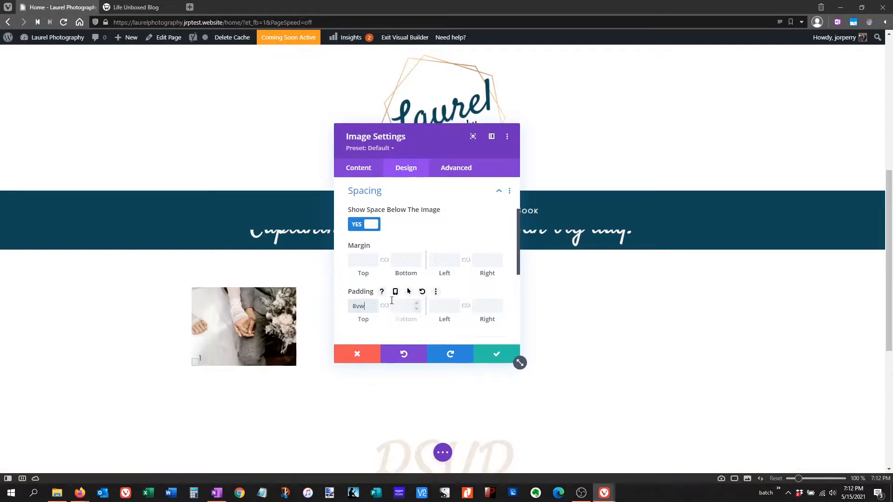
left_click(385, 307)
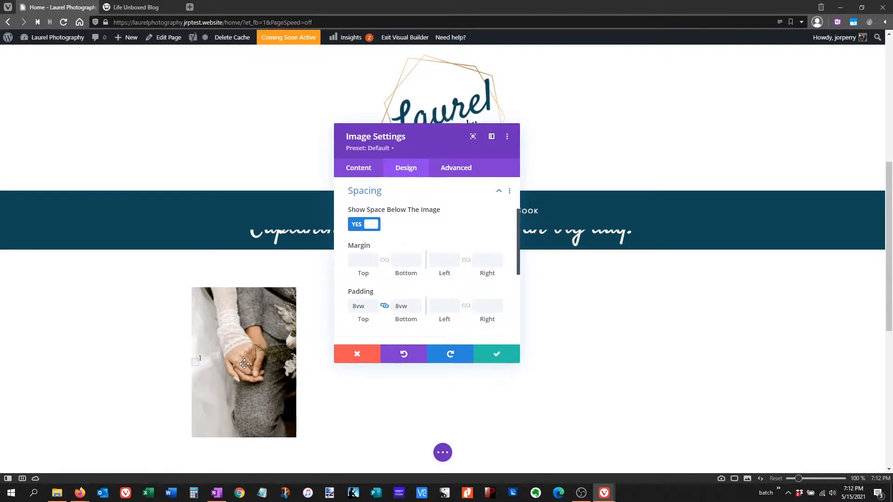
scroll(497, 355, "down", 3)
left_click(497, 356)
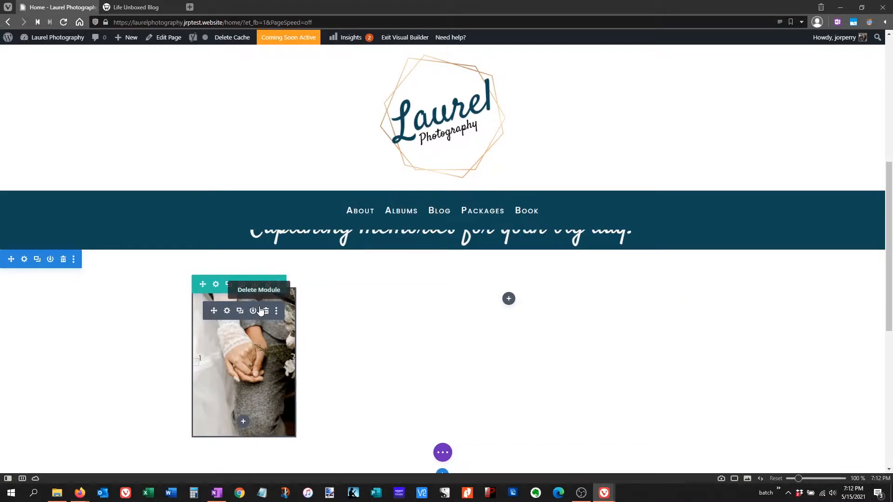
Add a background gradient to the Image module and set both of its colors to the saved off-white #f7f6f1
left_click(227, 312)
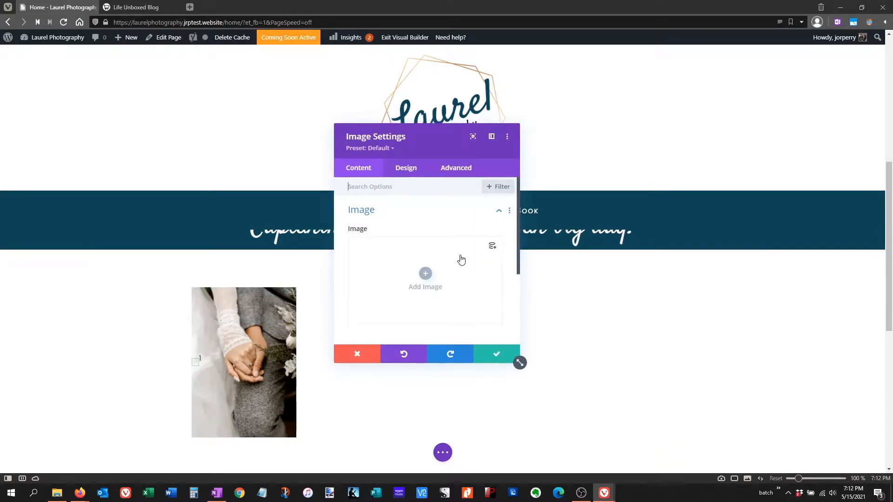
scroll(461, 260, "down", 3)
left_click(445, 260)
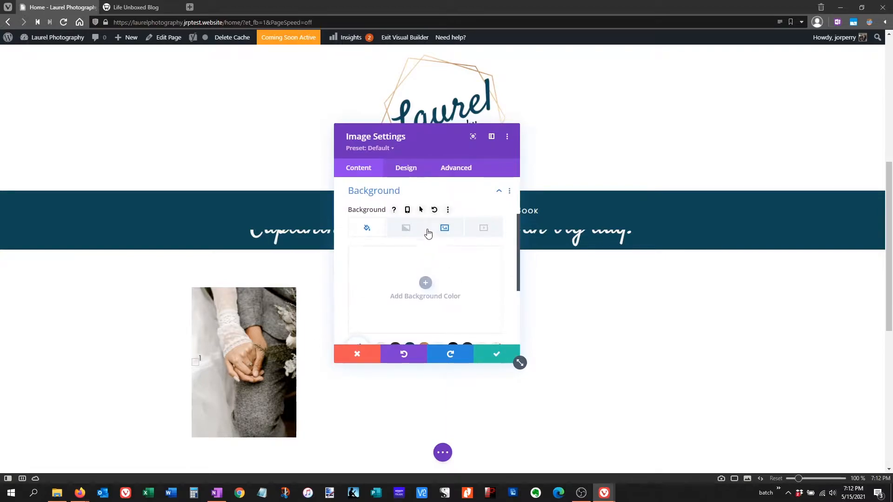
left_click(407, 231)
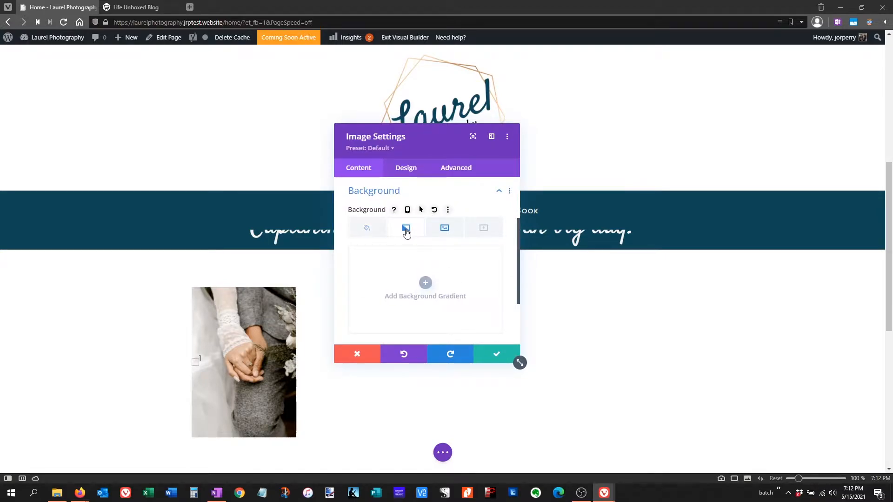
scroll(417, 269, "down", 1)
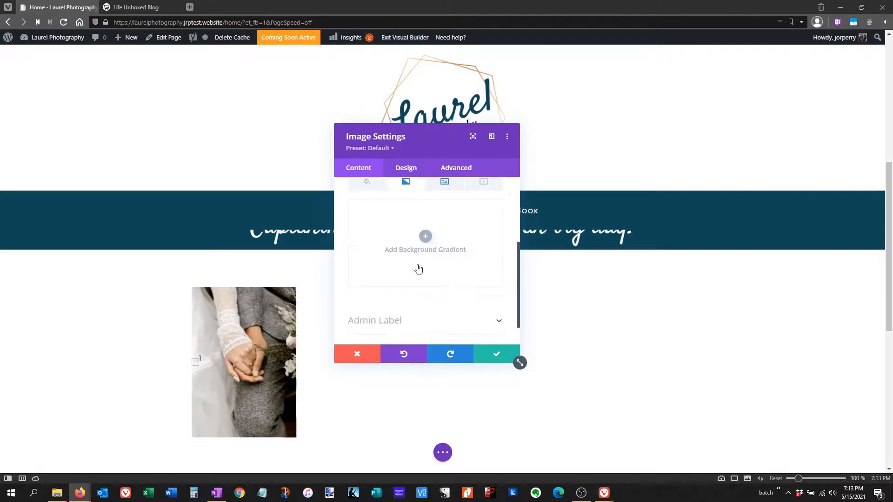
left_click(426, 237)
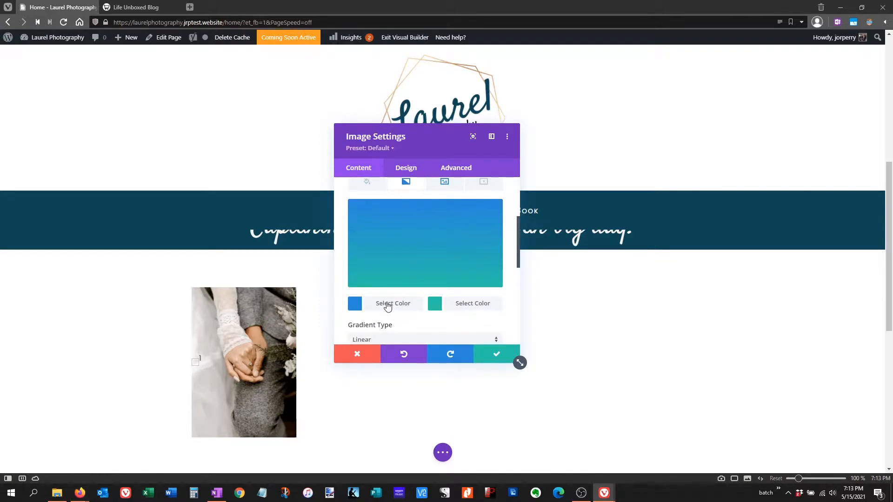
left_click(481, 308)
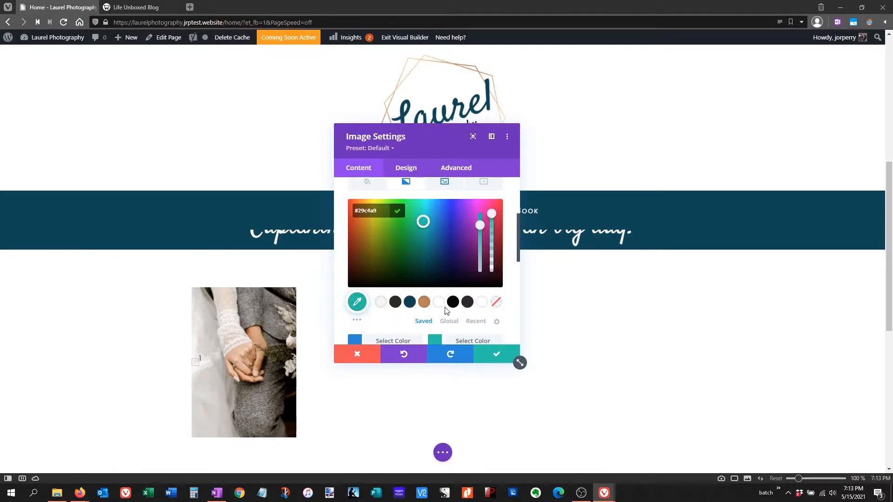
left_click(381, 303)
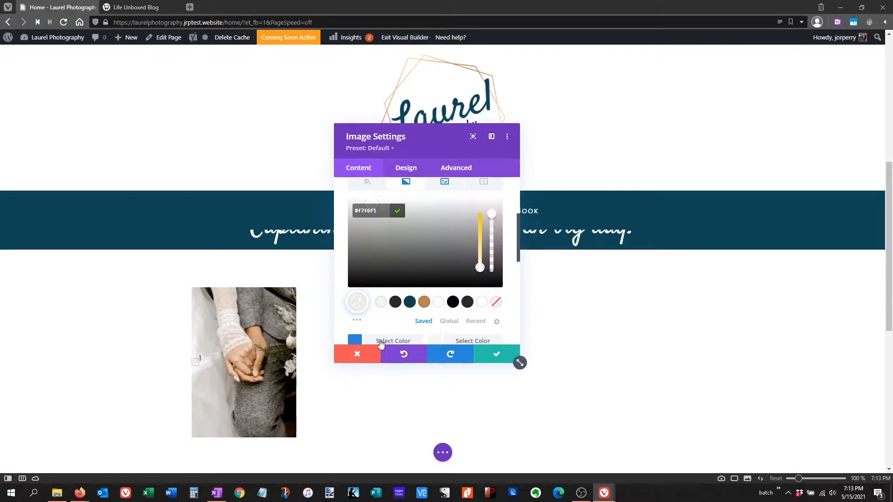
left_click(499, 289)
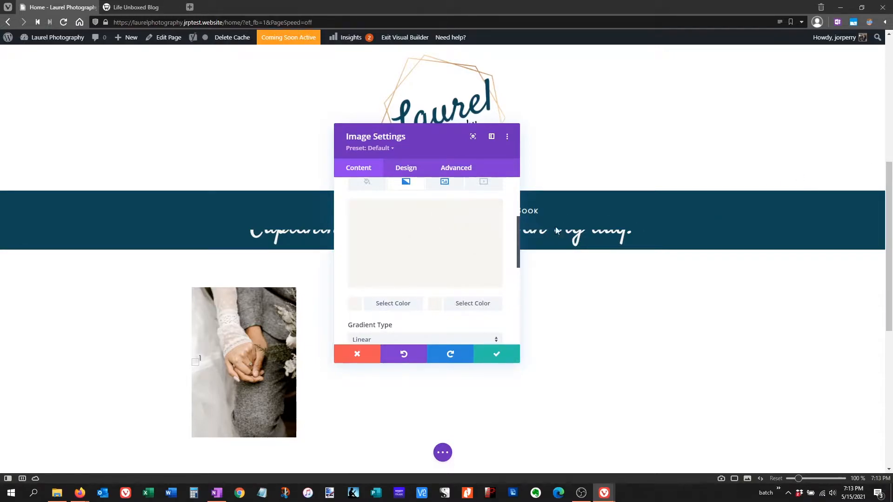
Make the gradient's first color semi-transparent by setting it to rgba(247,246,241,0.45)
left_click(384, 307)
left_click_drag(492, 216, 494, 256)
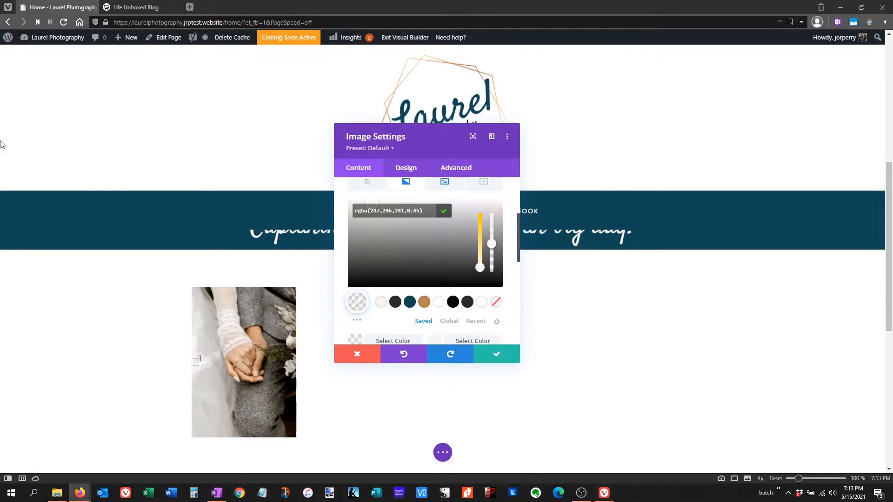
scroll(433, 279, "down", 2)
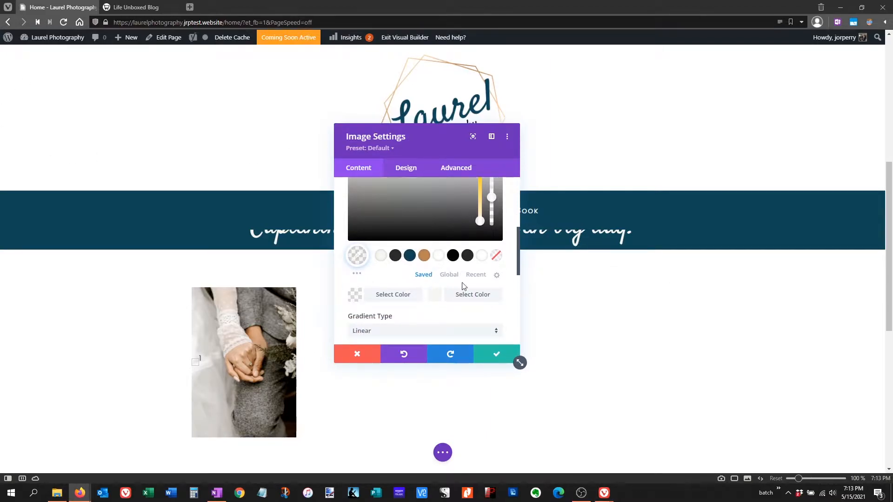
left_click(511, 239)
scroll(506, 264, "up", 2)
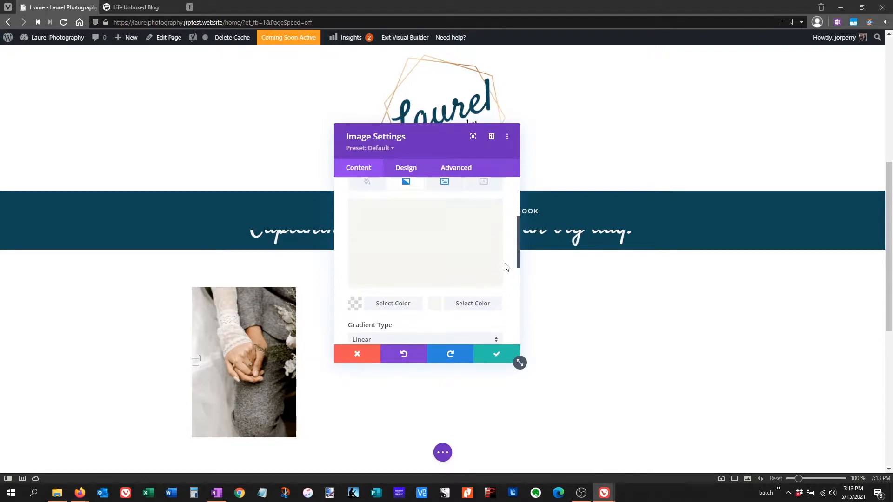
Enable placing the Image module's gradient above its background image
scroll(506, 268, "down", 5)
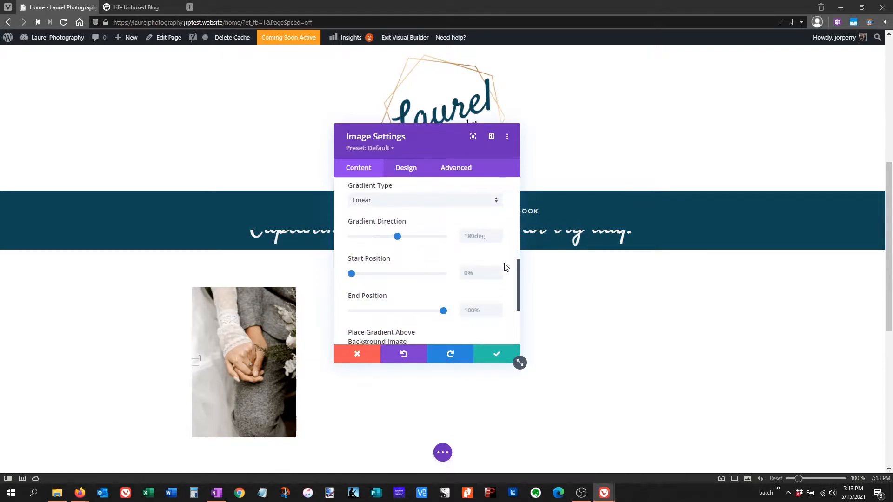
scroll(505, 266, "down", 2)
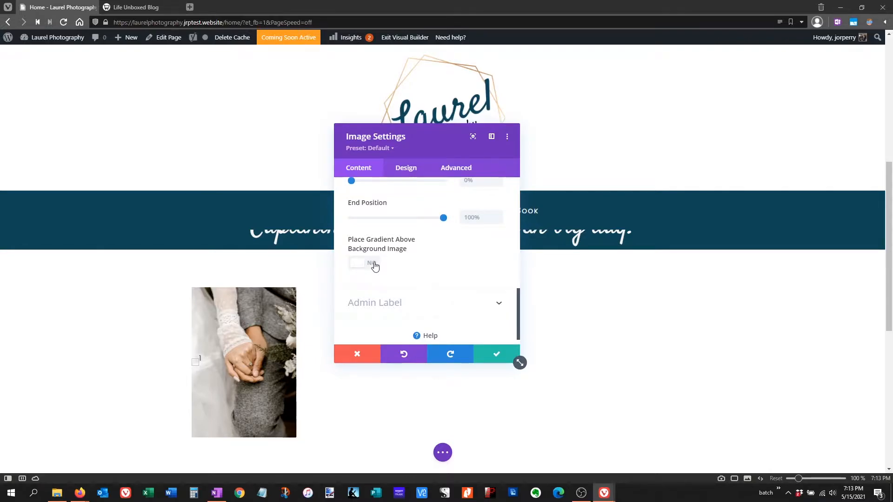
left_click(371, 264)
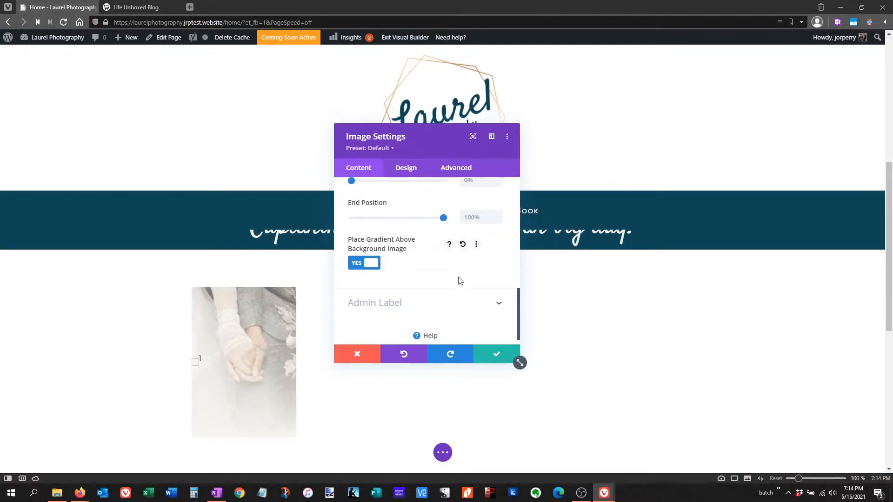
Set the gradient direction to 90deg and its start position to 50%, and save the Image module
scroll(458, 283, "up", 3)
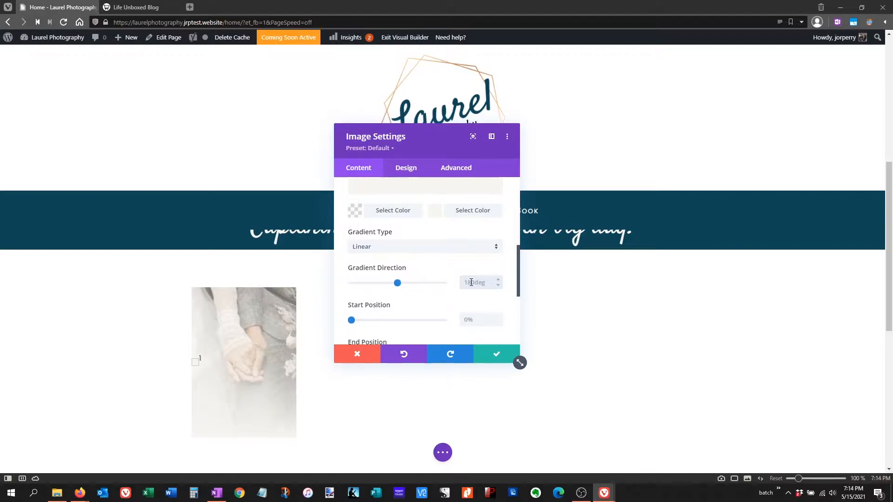
left_click_drag(397, 283, 374, 285)
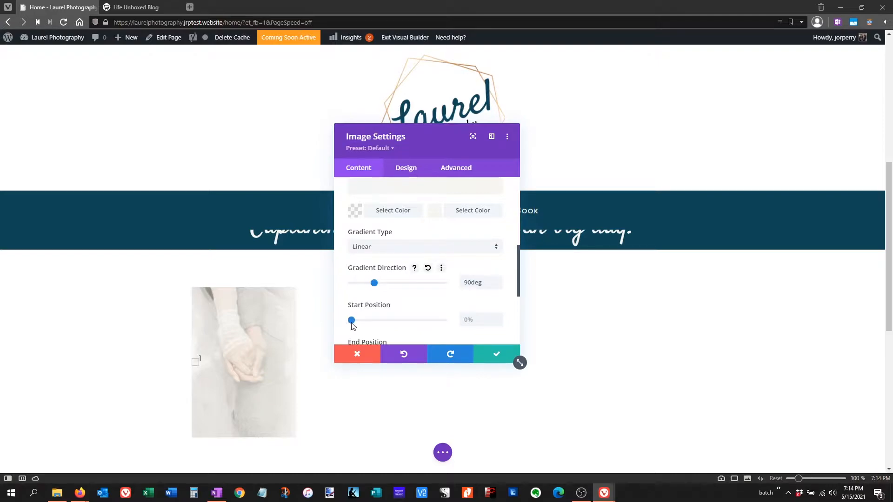
left_click_drag(351, 321, 413, 323)
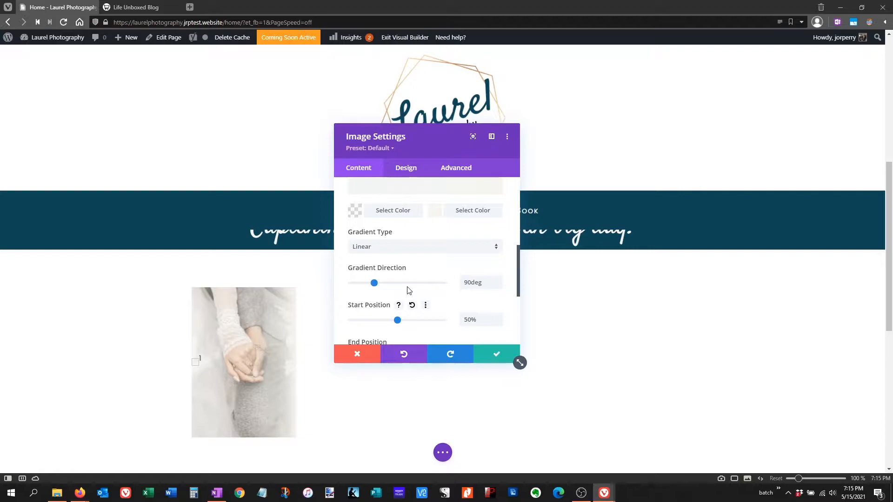
scroll(410, 290, "down", 1)
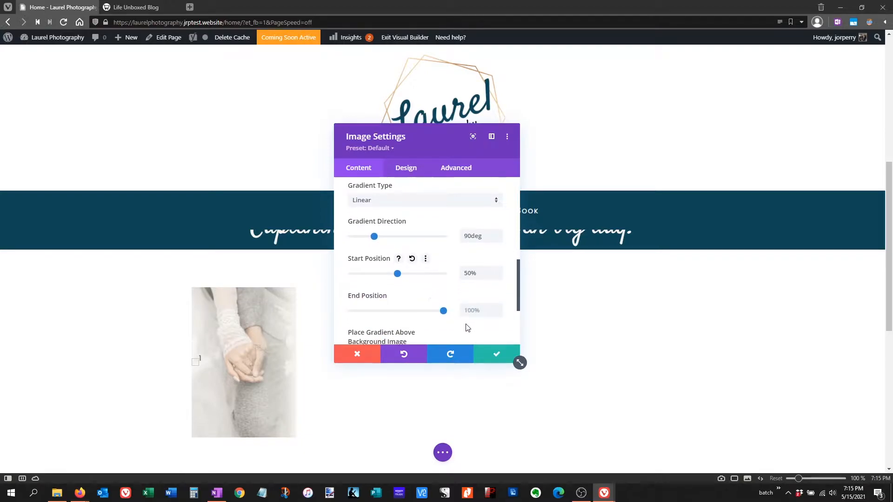
left_click(492, 354)
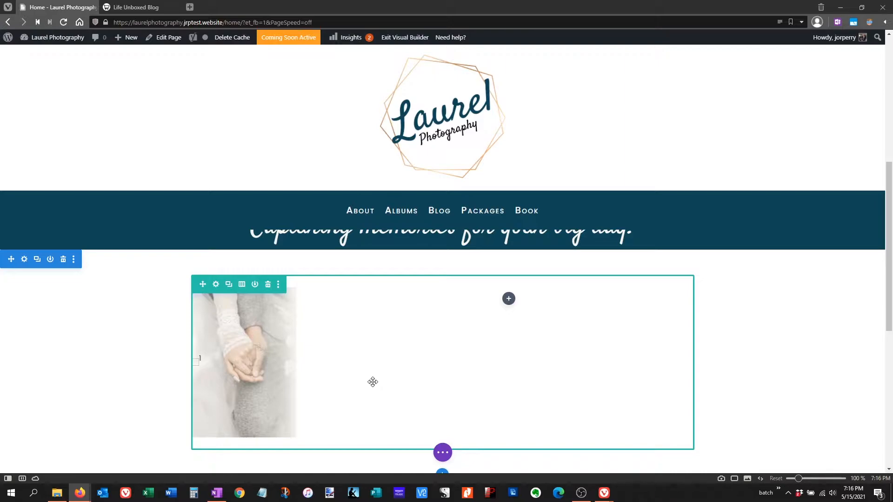
In the row's sizing options, enable a custom gutter width of 1 and equalize the column heights
left_click(216, 285)
left_click(362, 186)
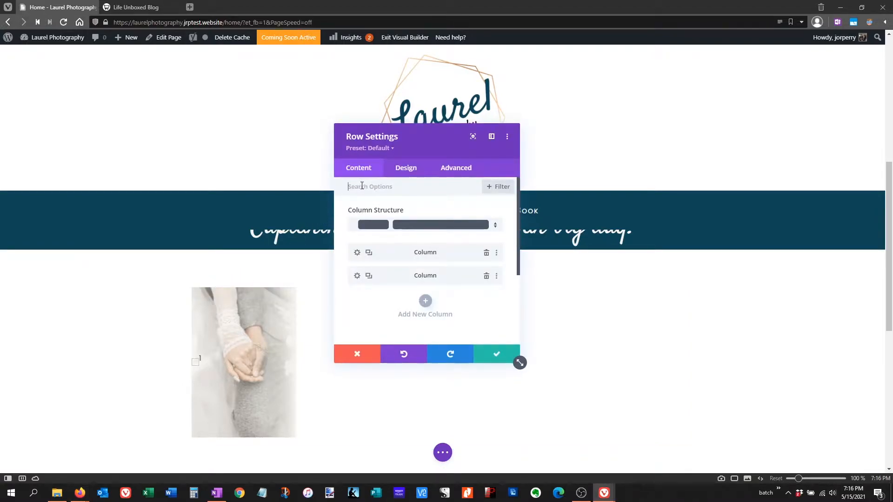
left_click(405, 170)
left_click(357, 208)
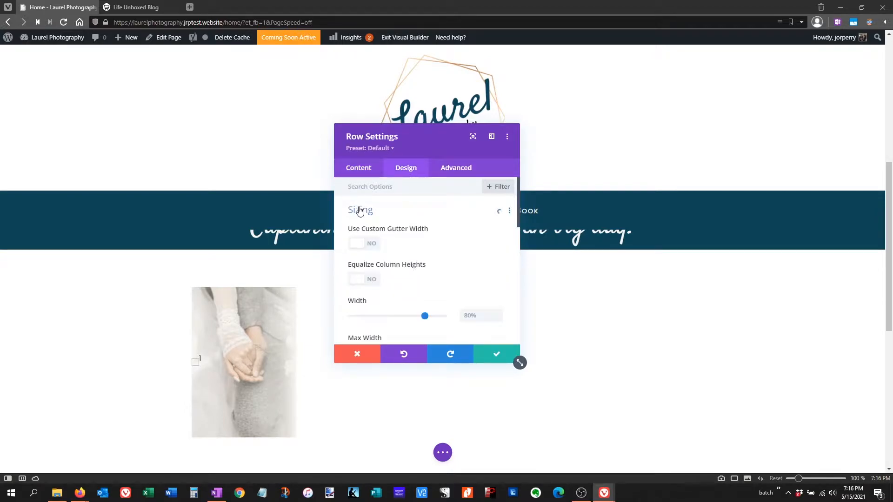
left_click(374, 246)
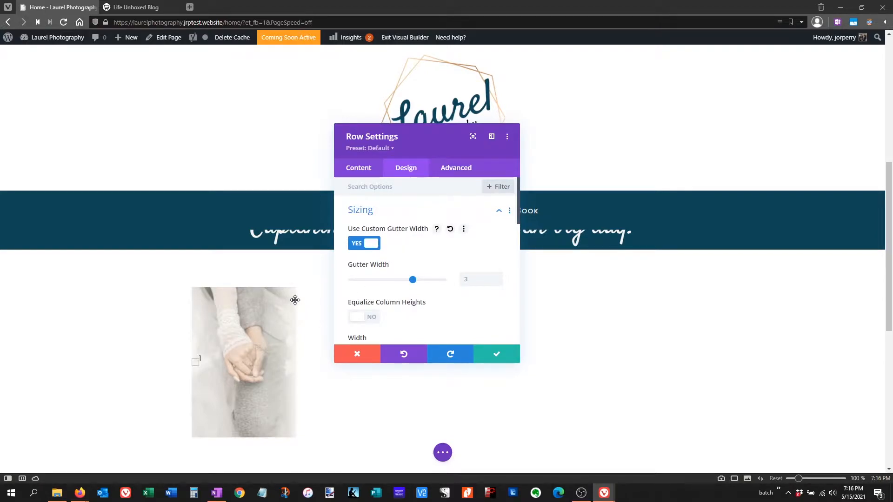
left_click_drag(412, 280, 353, 281)
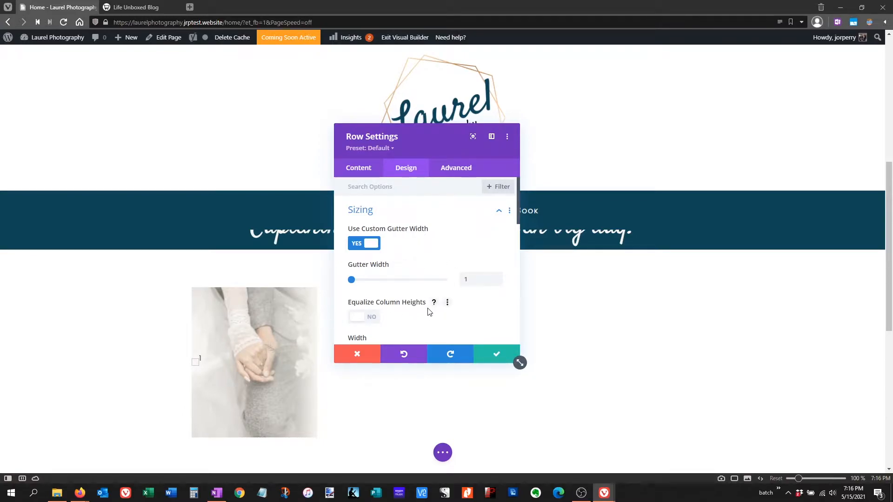
left_click(372, 318)
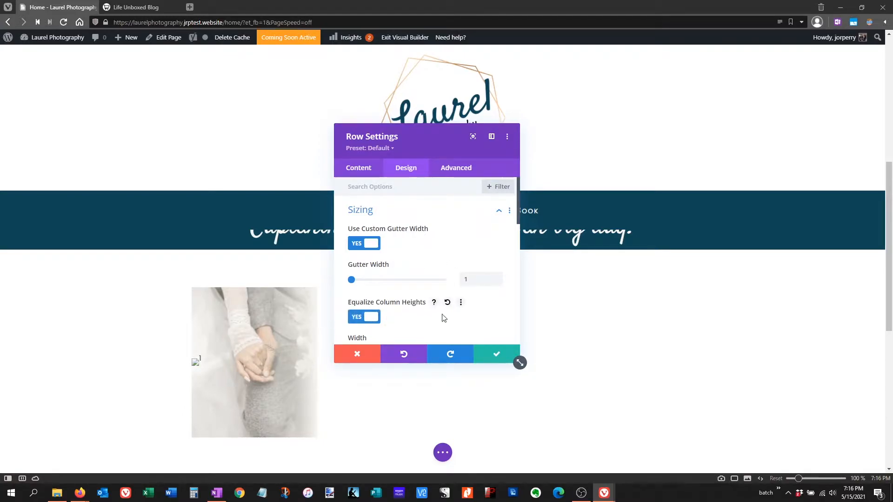
Set the row's width to 90% and its max width to 100%, and save the row
scroll(449, 312, "down", 1)
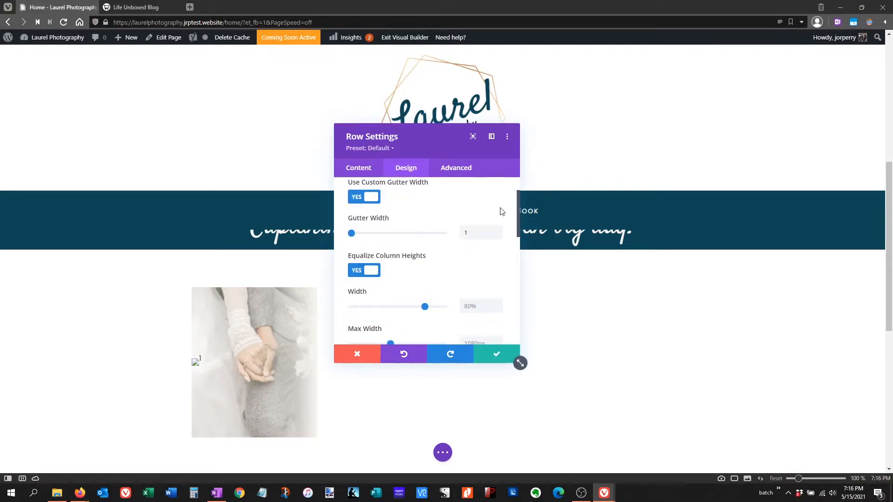
left_click_drag(425, 306, 433, 308)
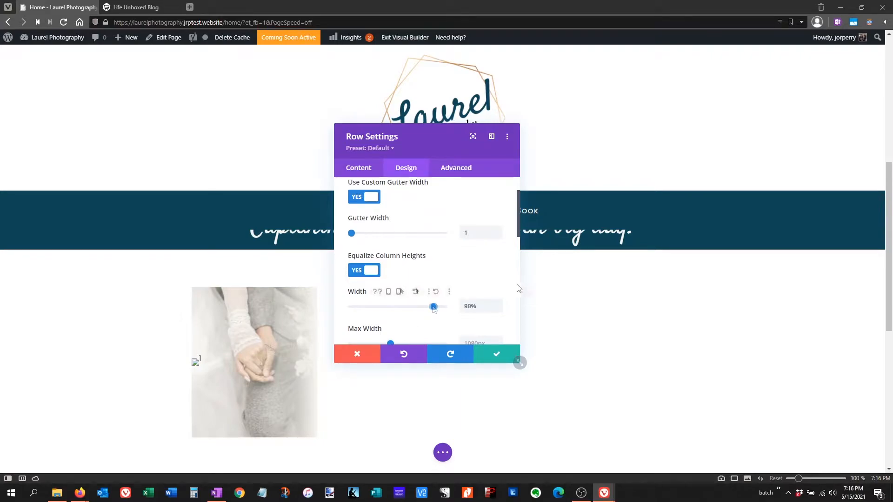
scroll(514, 288, "down", 1)
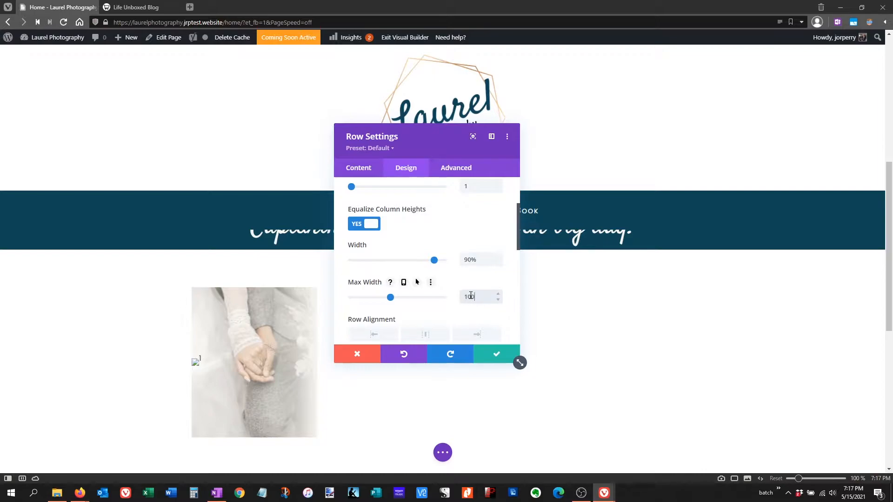
type("%")
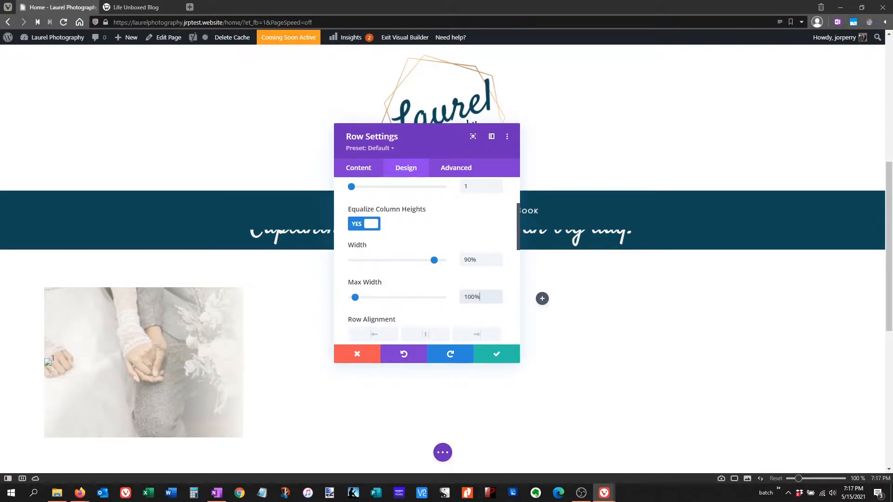
scroll(455, 271, "down", 1)
scroll(456, 270, "down", 4)
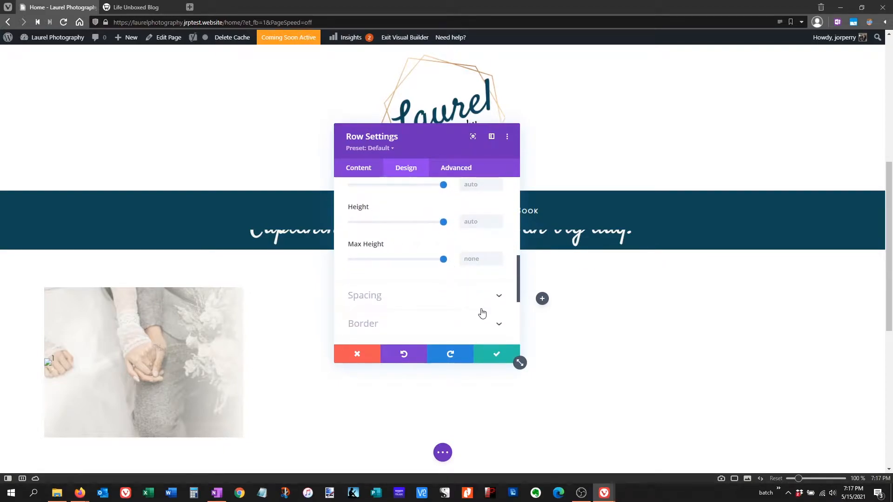
left_click(496, 357)
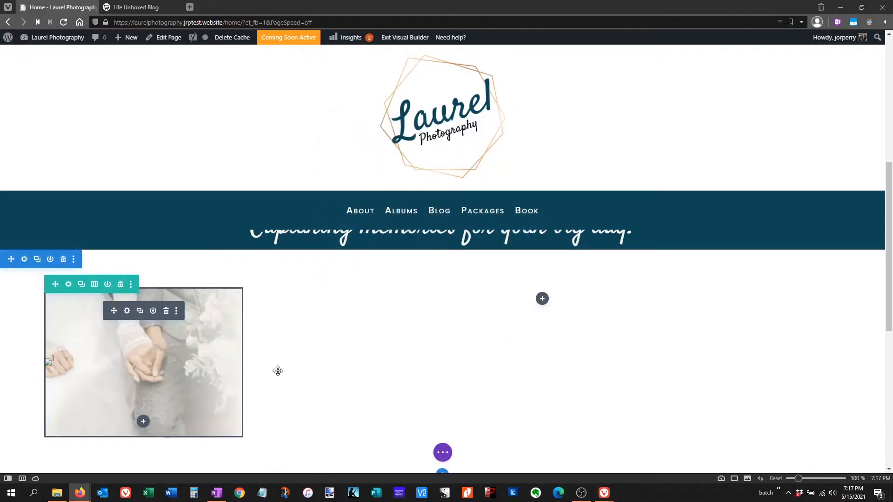
Reopen the row's spacing options, set its left margin to 20px and save the row
left_click(68, 285)
left_click(408, 171)
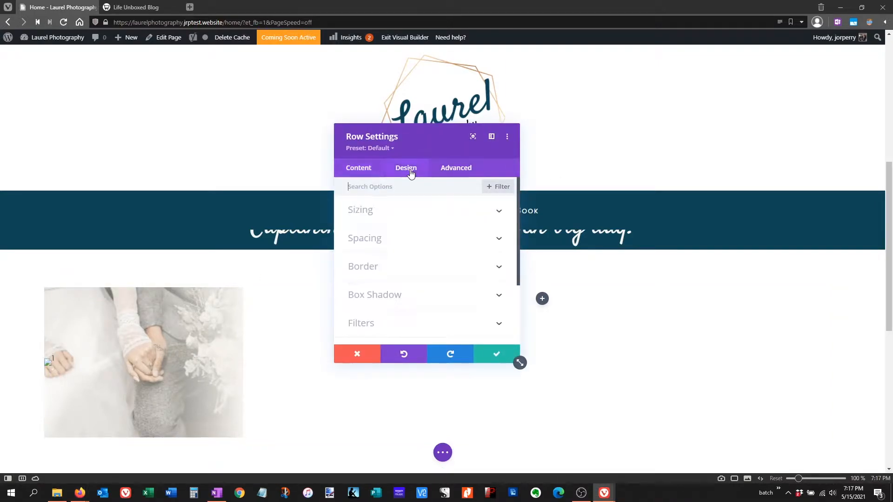
left_click(415, 240)
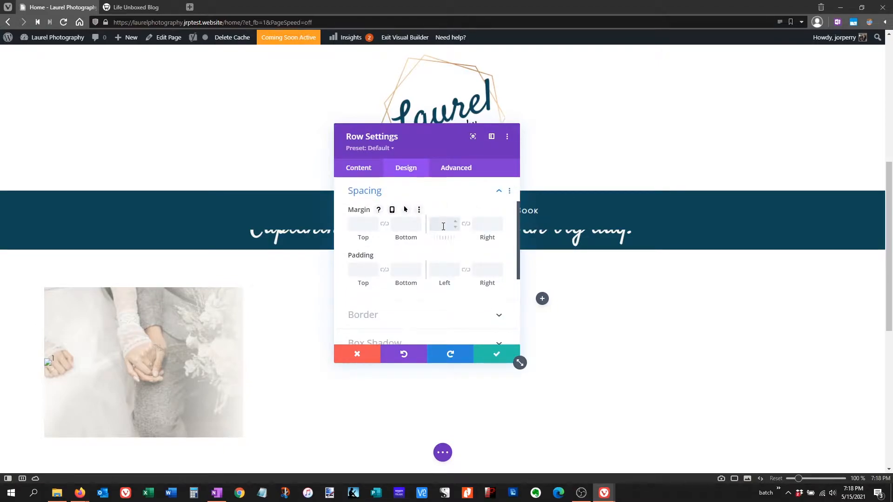
type("px")
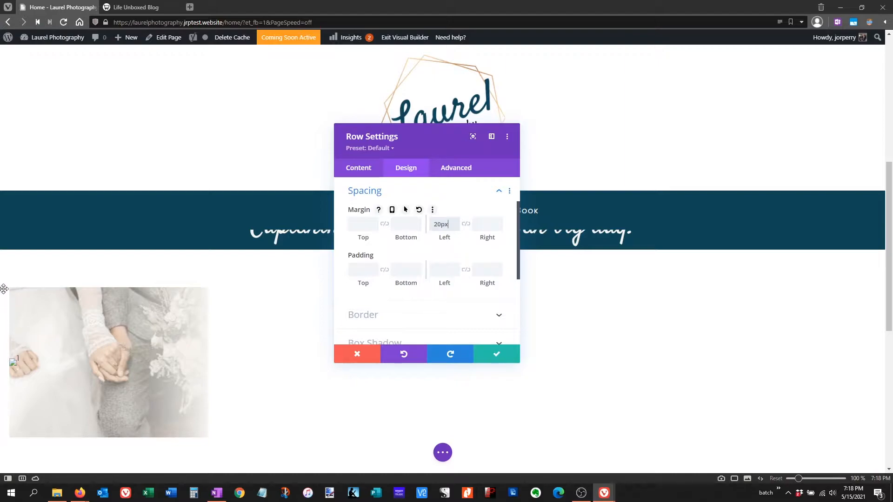
left_click(500, 353)
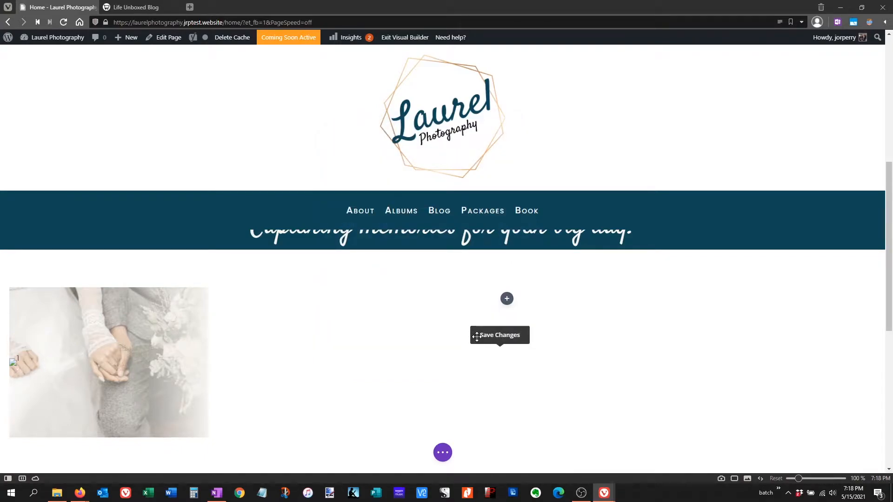
mouse_move(270, 295)
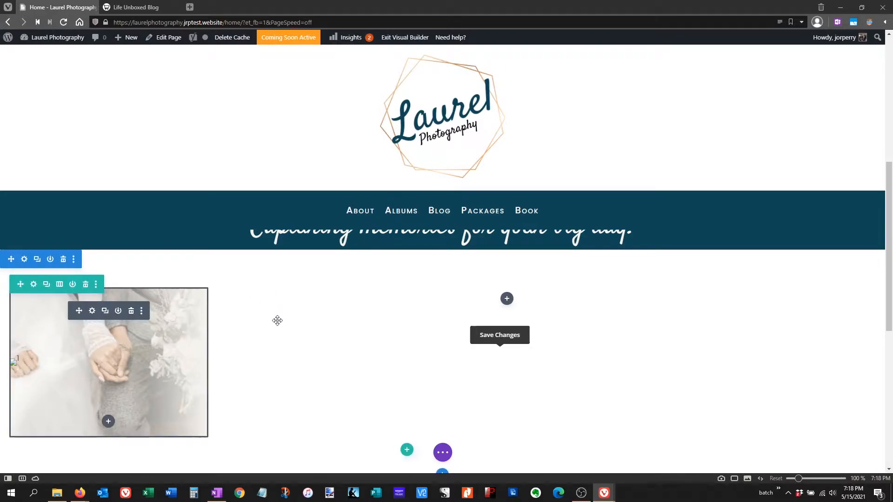
Insert a Text module with its placeholder content in the empty column beside the photo and save it
left_click(507, 303)
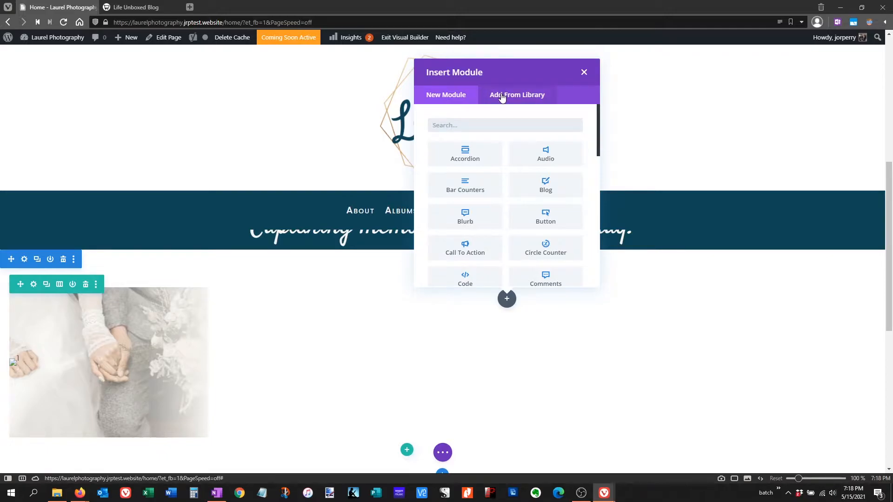
type("text")
left_click(465, 153)
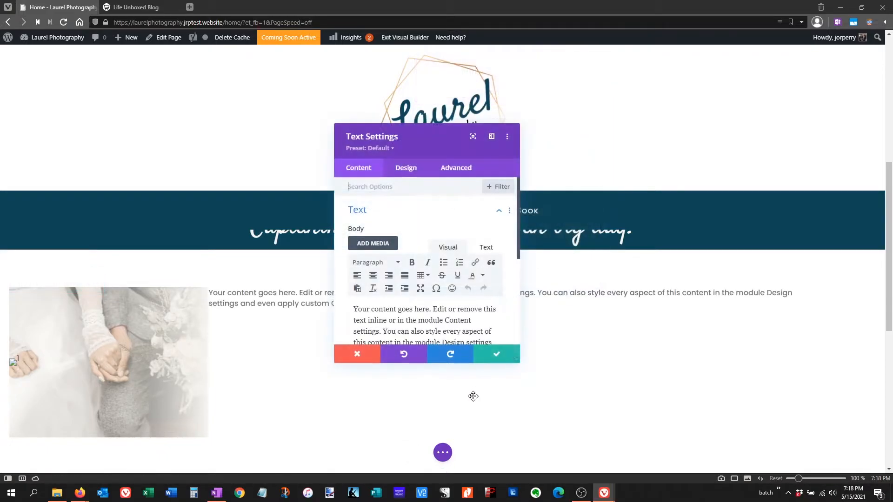
left_click(496, 353)
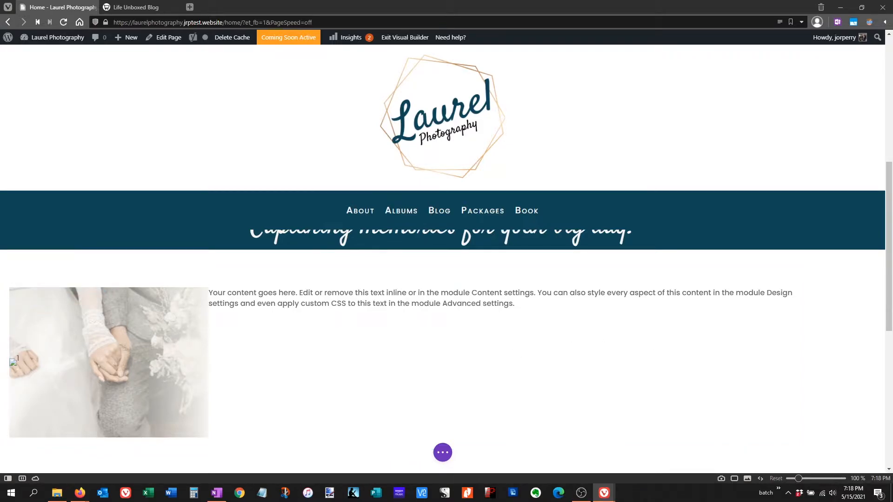
left_click(80, 493)
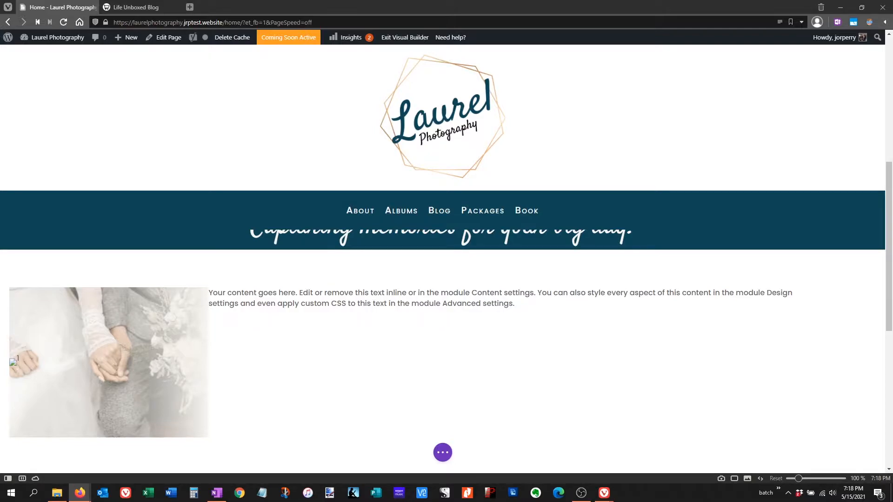
In the row's second column settings, set the background to the saved light off-white color
mouse_move(446, 251)
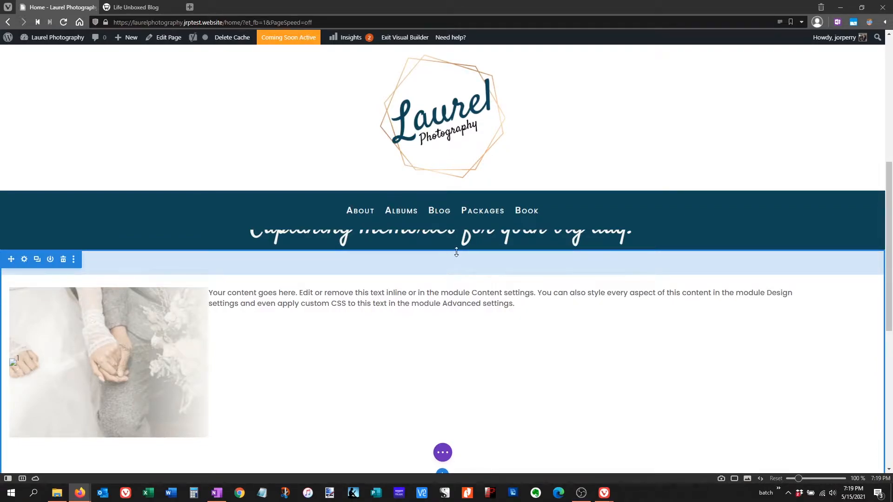
mouse_move(319, 334)
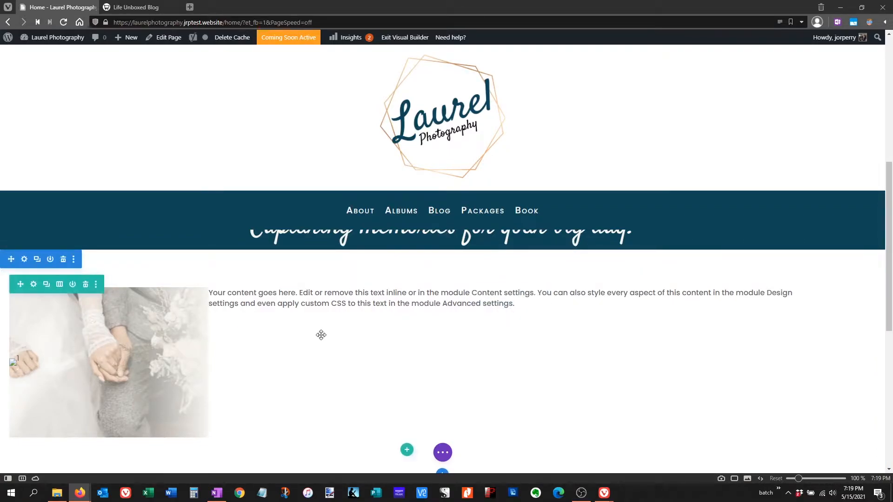
left_click(33, 284)
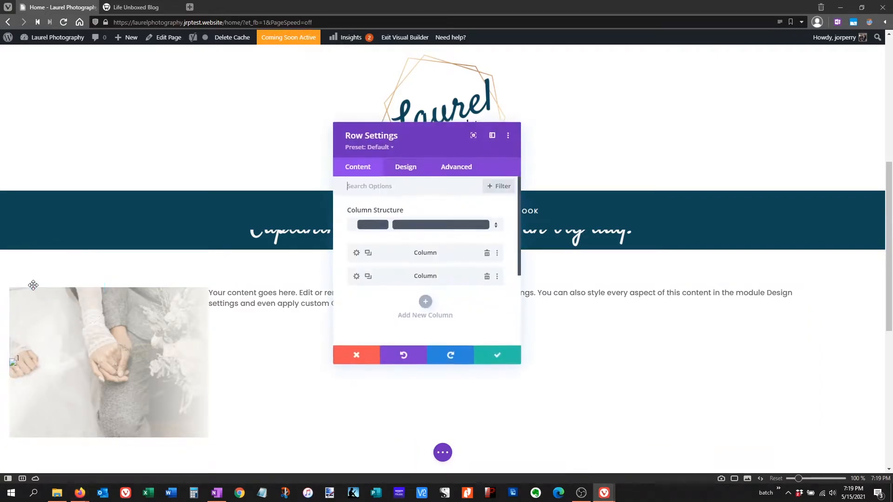
left_click(357, 278)
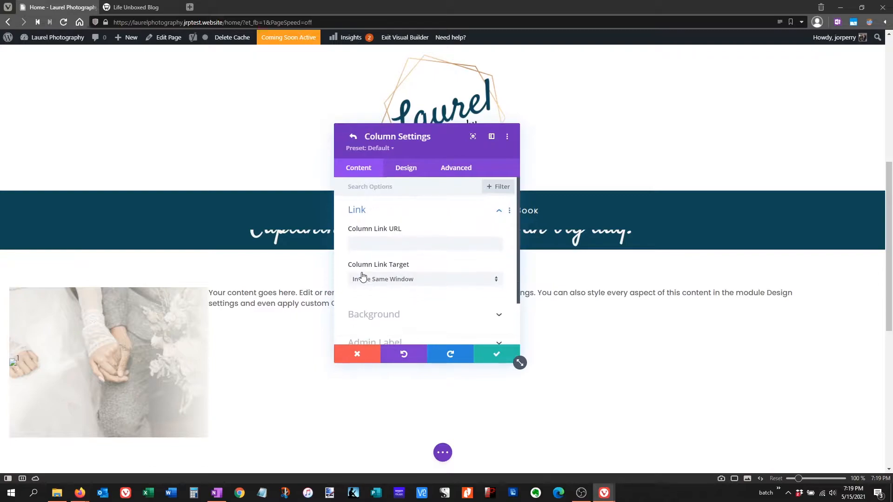
left_click(412, 315)
scroll(418, 270, "down", 2)
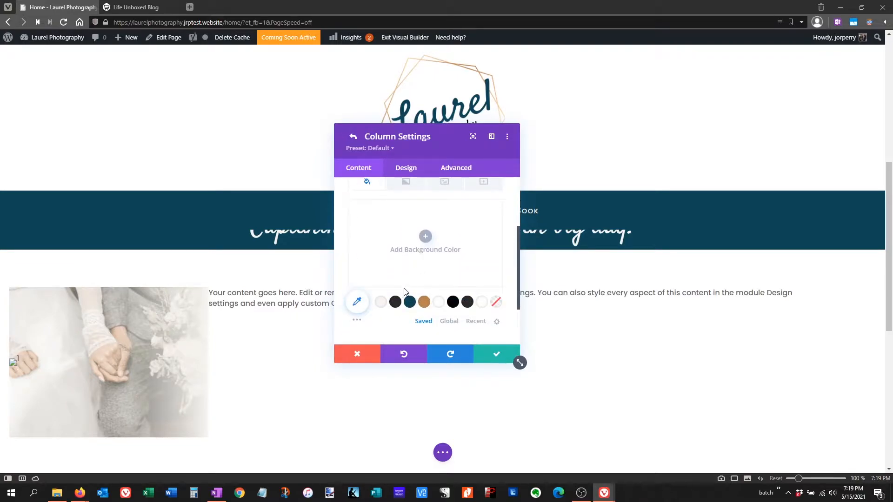
left_click(381, 301)
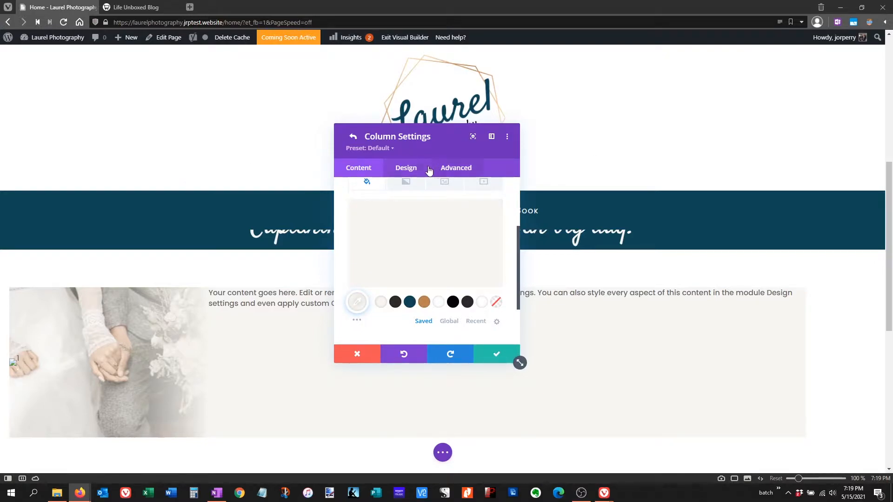
Set the second column's top padding to 20px and save the settings
scroll(419, 205, "up", 3)
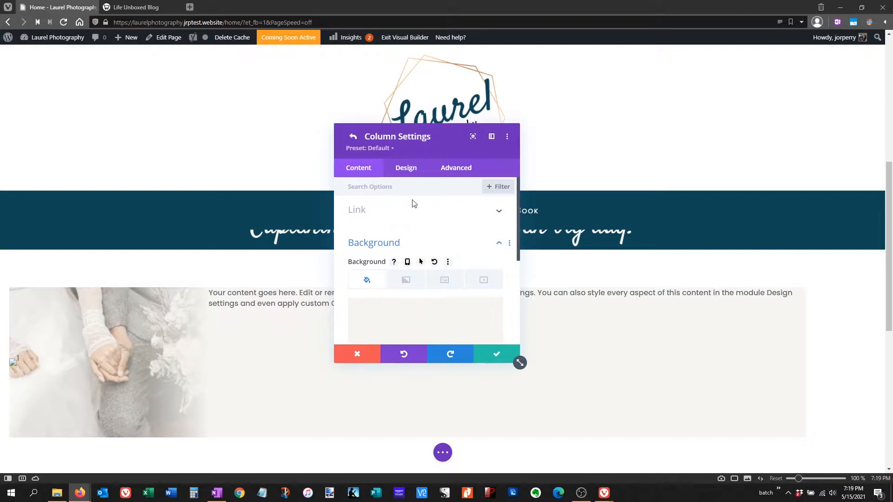
left_click(406, 168)
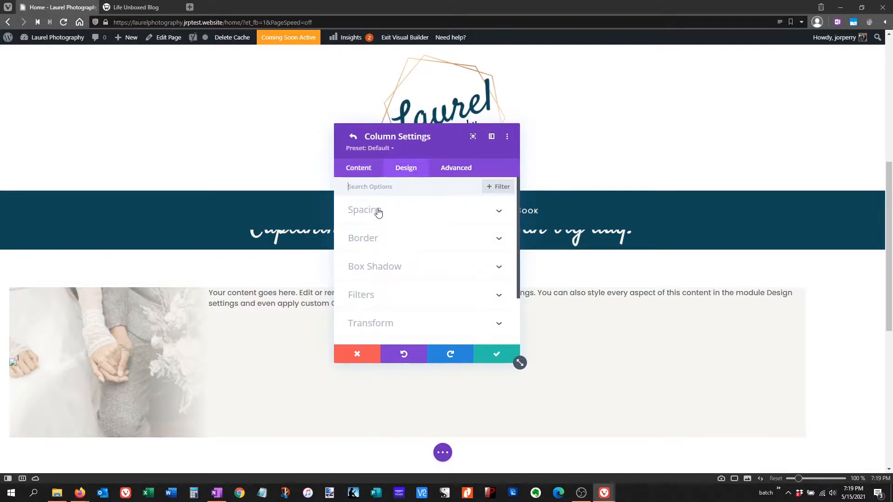
left_click(378, 212)
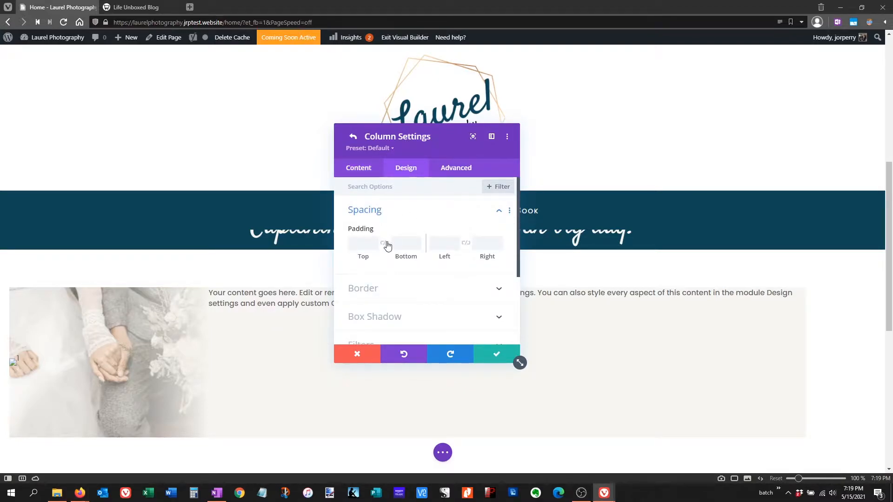
left_click(356, 242)
type("20px")
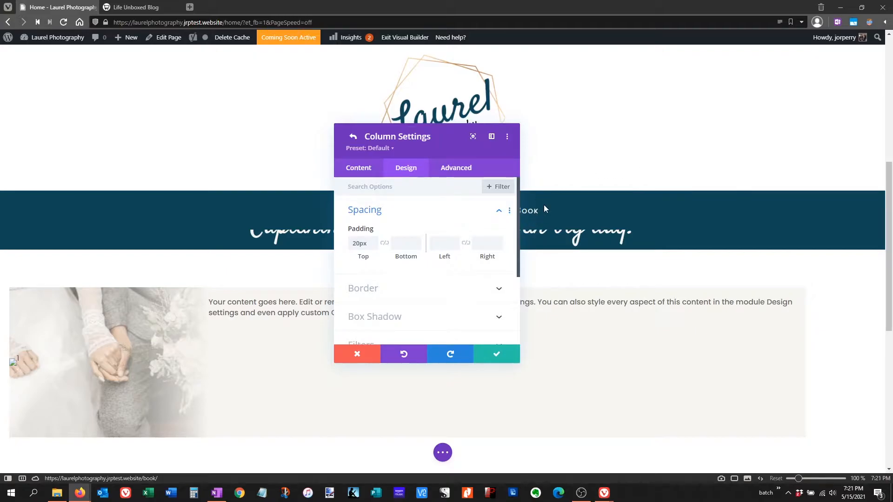
left_click(501, 362)
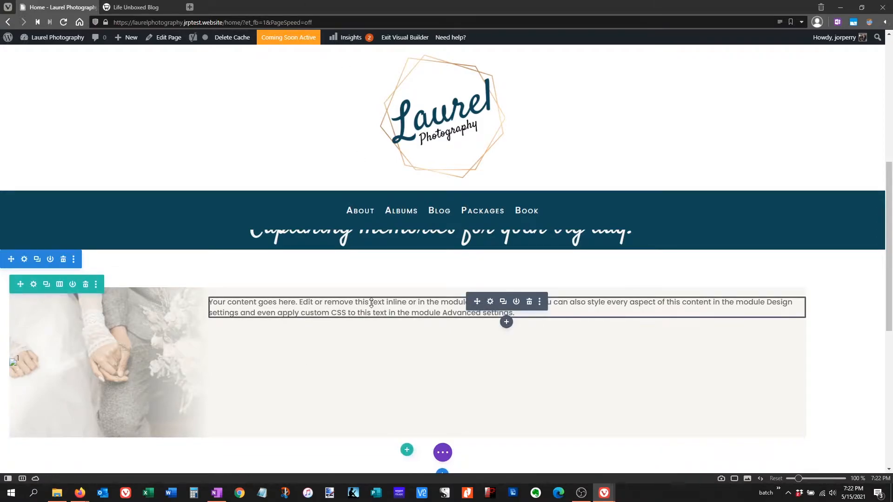
Replace the Text module's placeholder body with "Albums" and format it as Heading 1
left_click(491, 302)
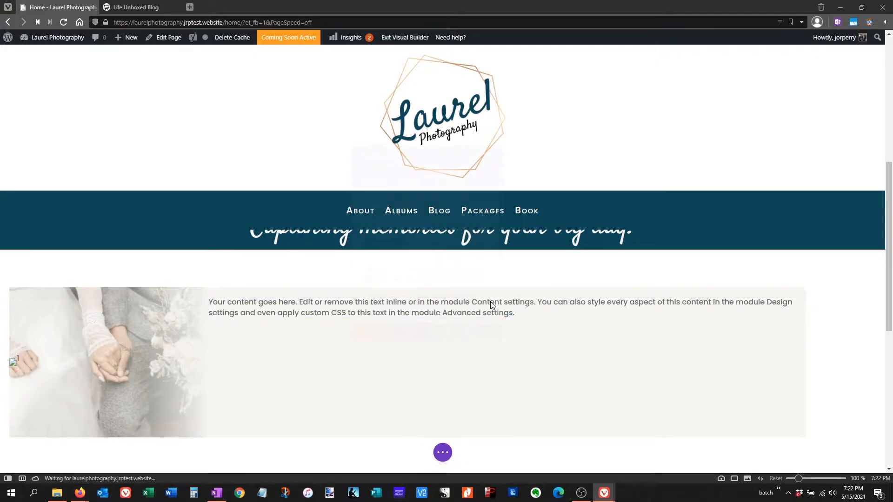
scroll(395, 279, "down", 1)
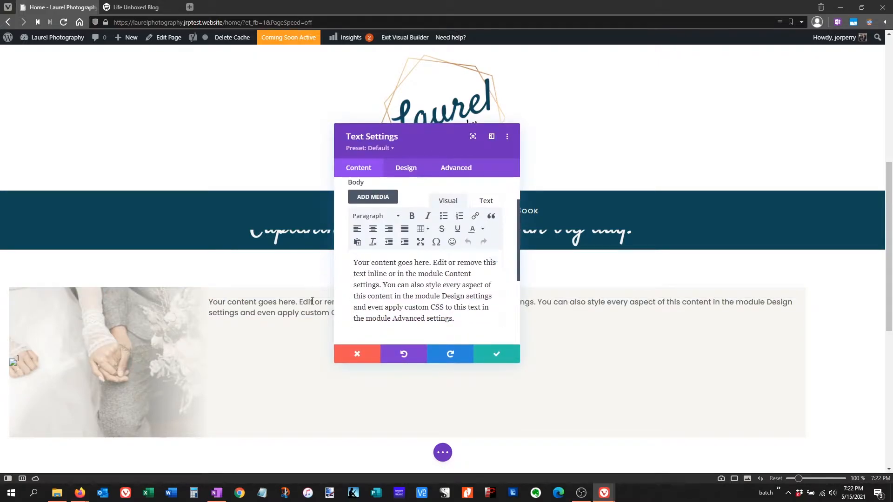
scroll(311, 302, "down", 3)
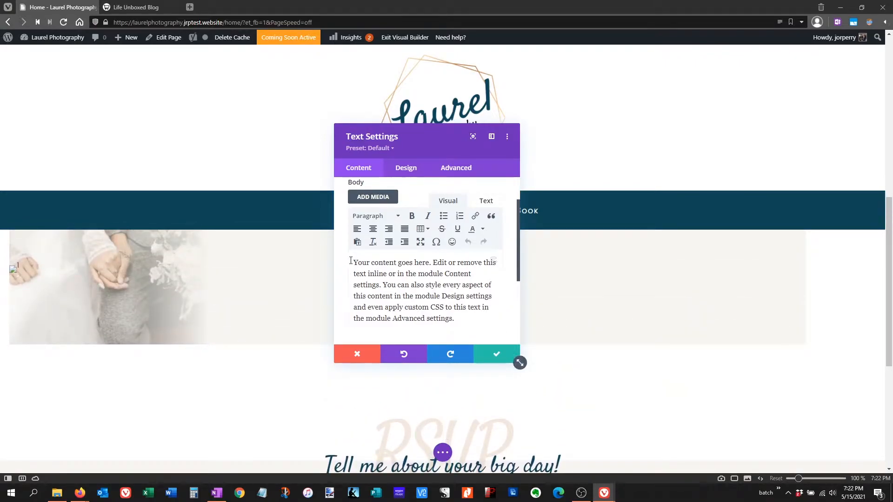
left_click_drag(355, 262, 465, 328)
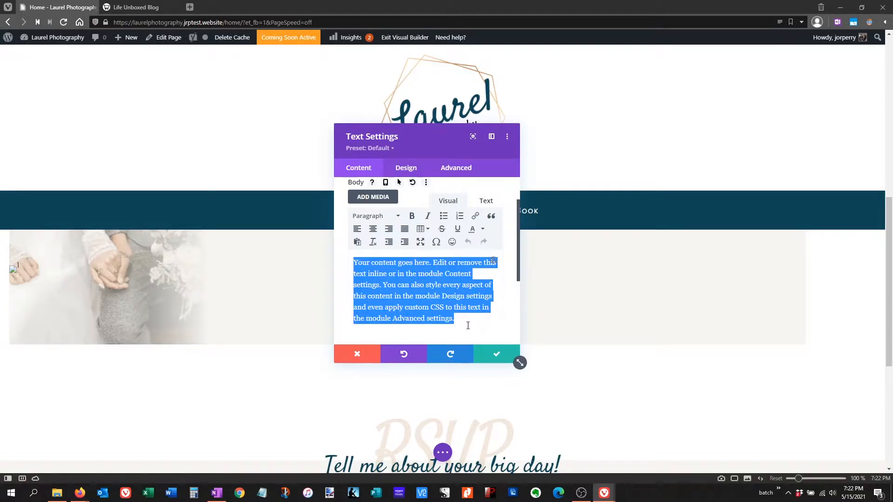
type("Albums")
key("ctrl+a")
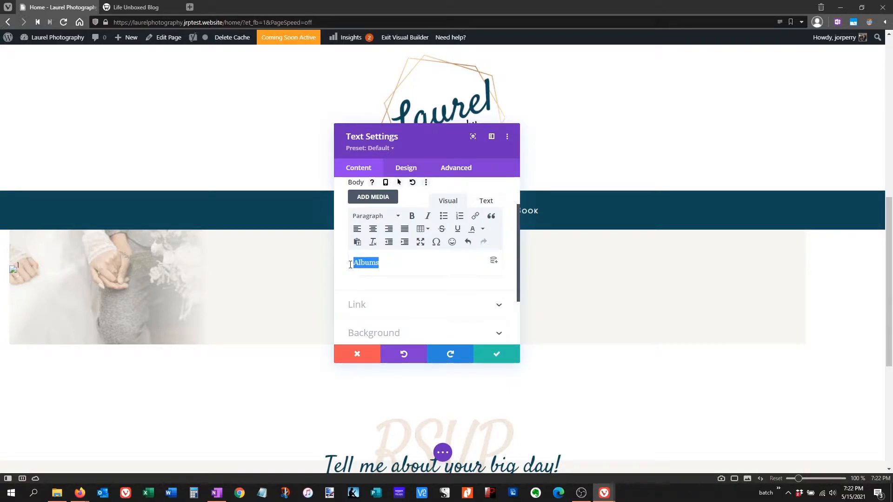
left_click(398, 216)
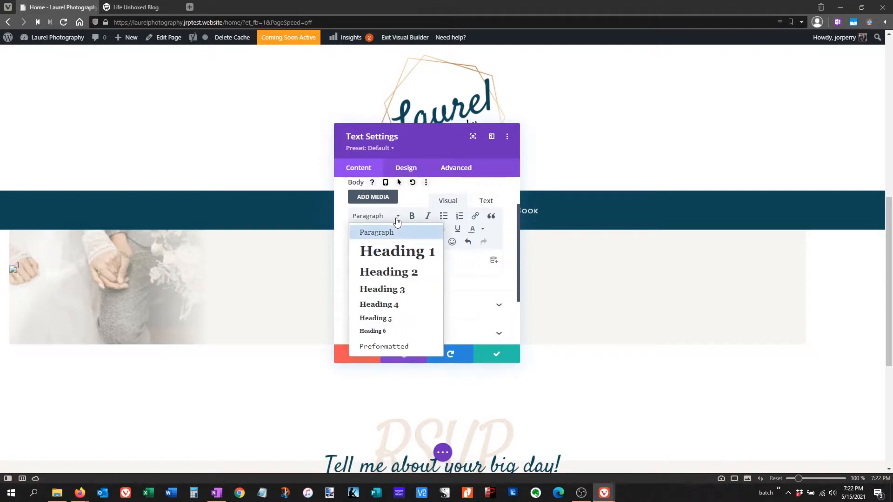
left_click(399, 253)
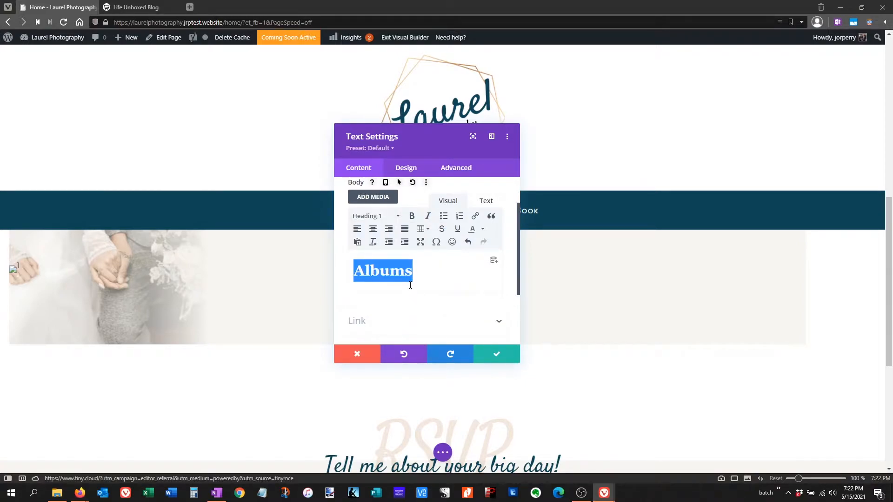
Set the H1 heading text color to the saved tan #bc8551 and lower its opacity to 0.23
scroll(409, 288, "up", 1)
left_click(407, 169)
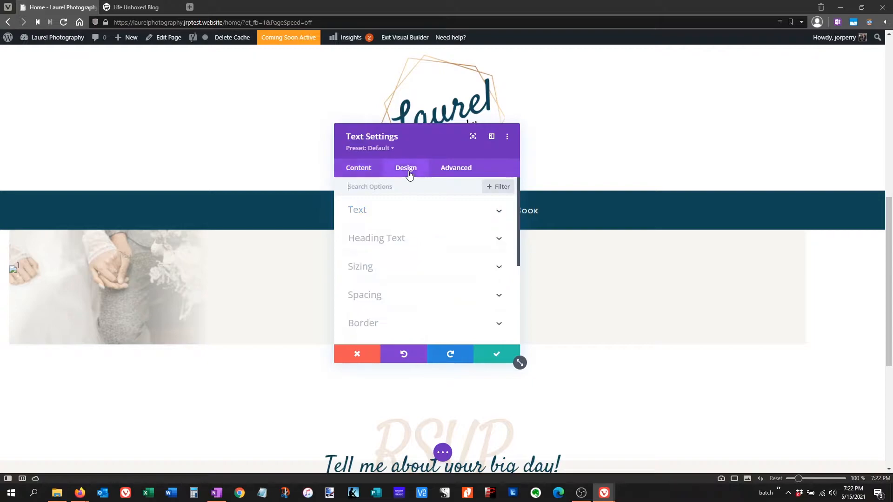
left_click(388, 239)
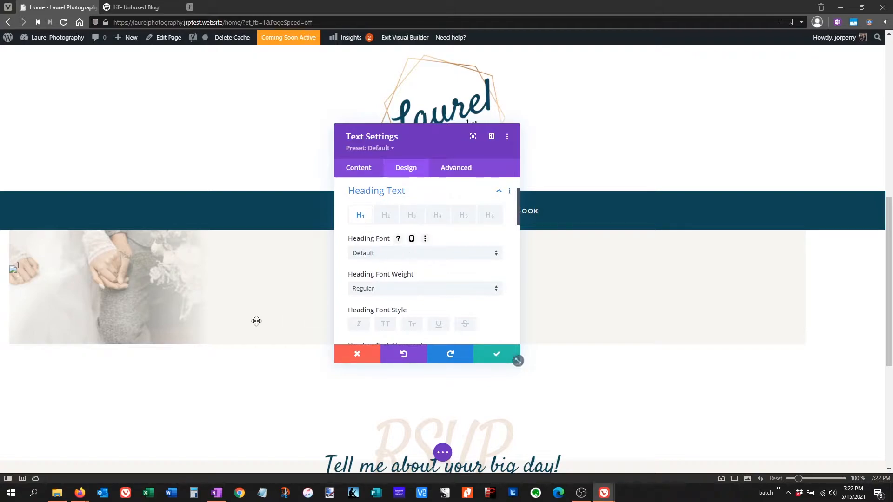
scroll(232, 327, "up", 1)
left_click_drag(440, 138, 696, 163)
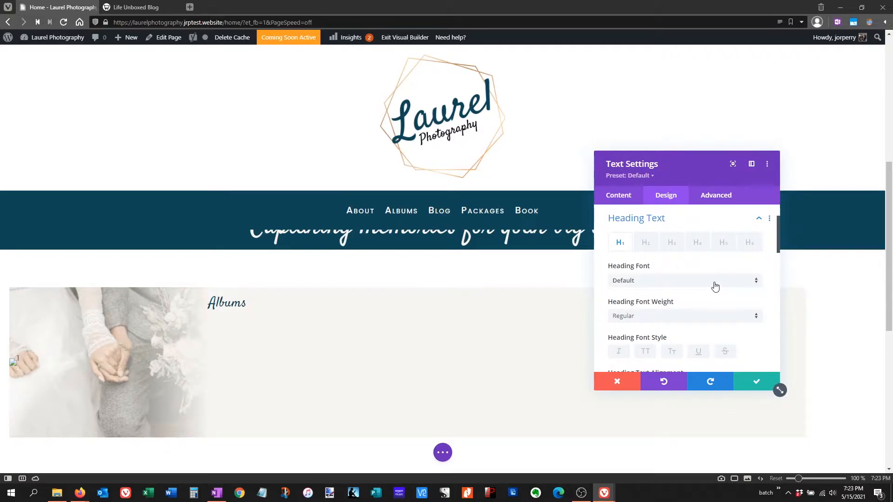
scroll(714, 286, "down", 1)
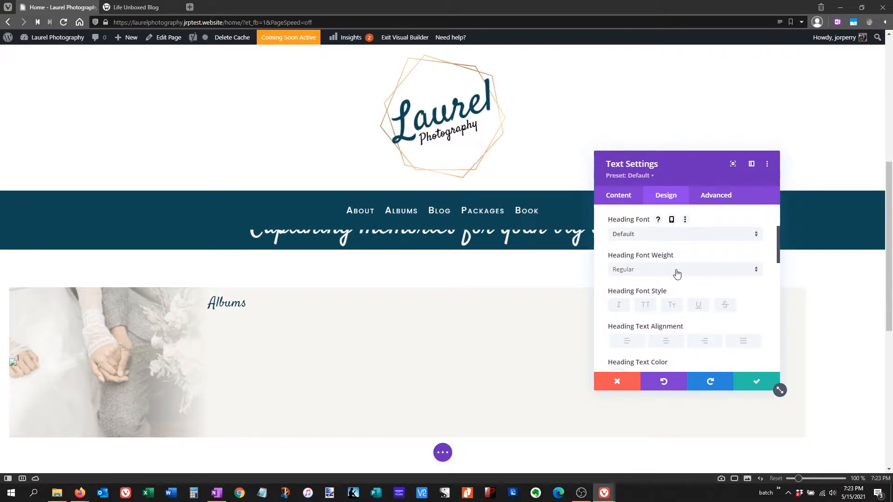
scroll(675, 278, "down", 1)
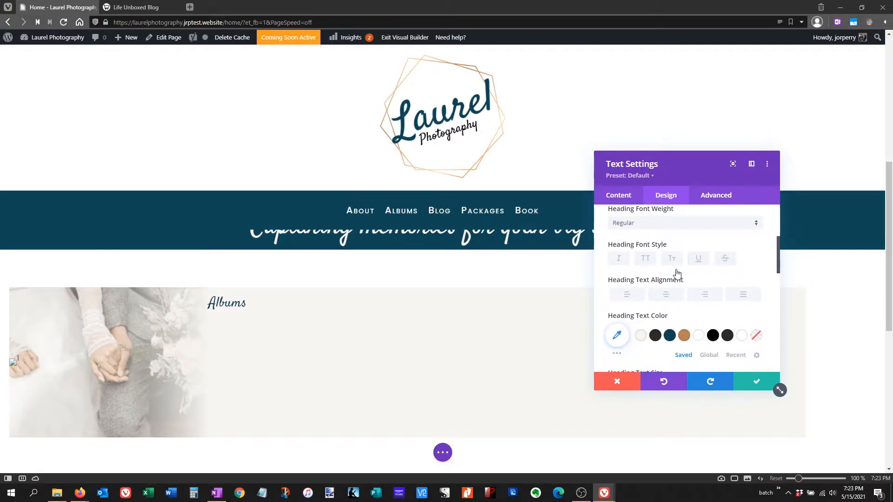
left_click(684, 339)
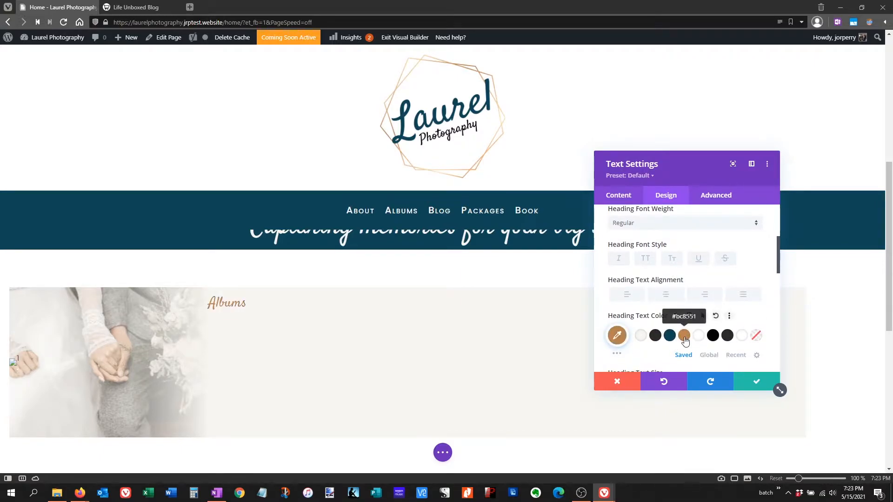
left_click(617, 337)
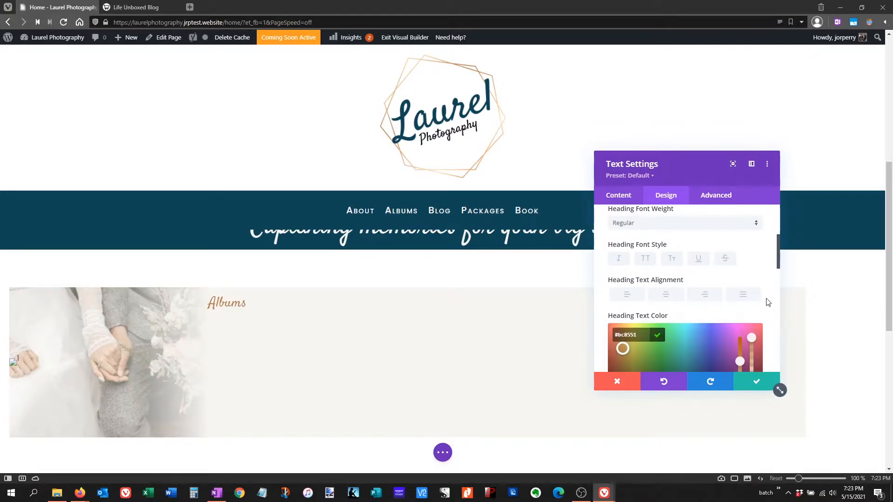
scroll(765, 299, "down", 1)
left_click_drag(751, 292, 748, 343)
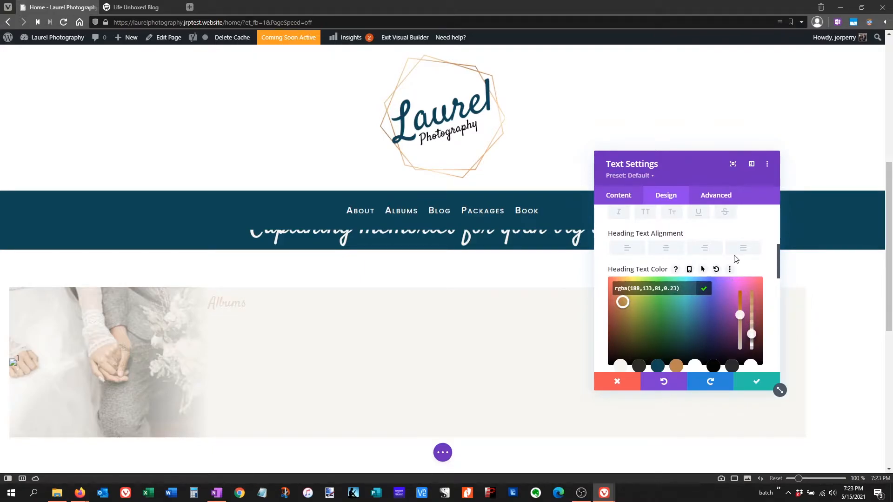
Enlarge the Albums heading's text size to several times the default and center the heading in its column
scroll(733, 260, "down", 2)
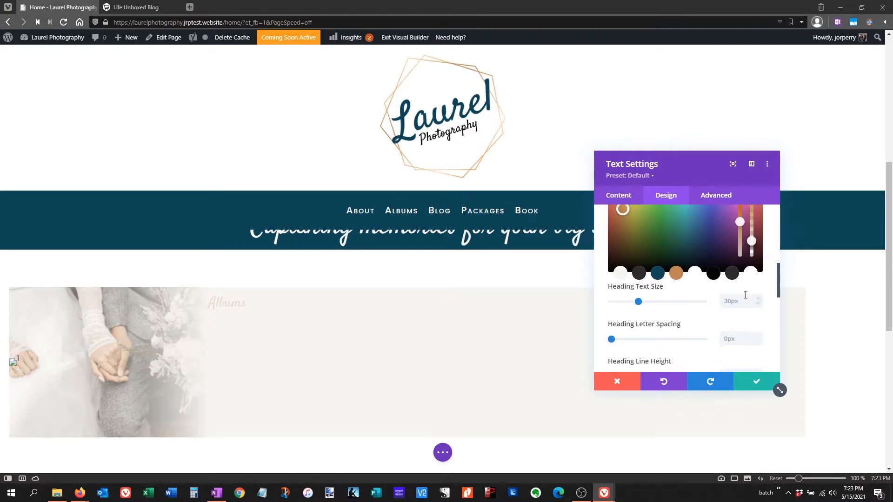
scroll(742, 298, "down", 1)
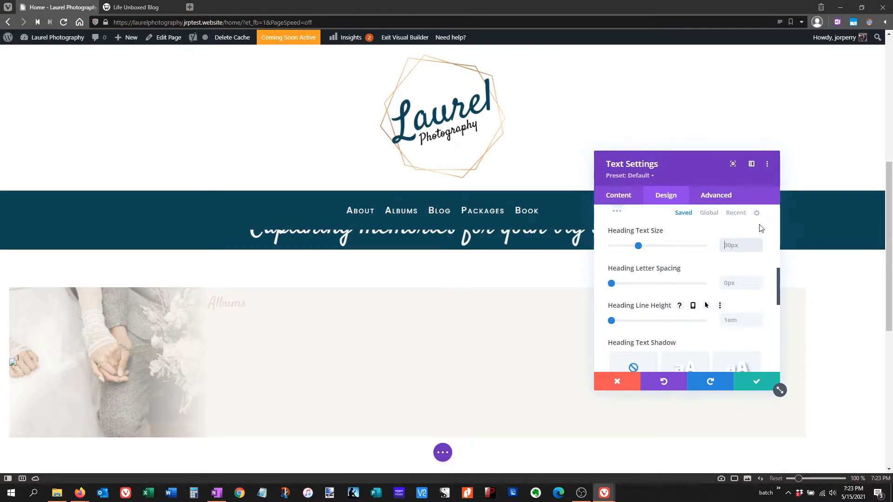
type("6")
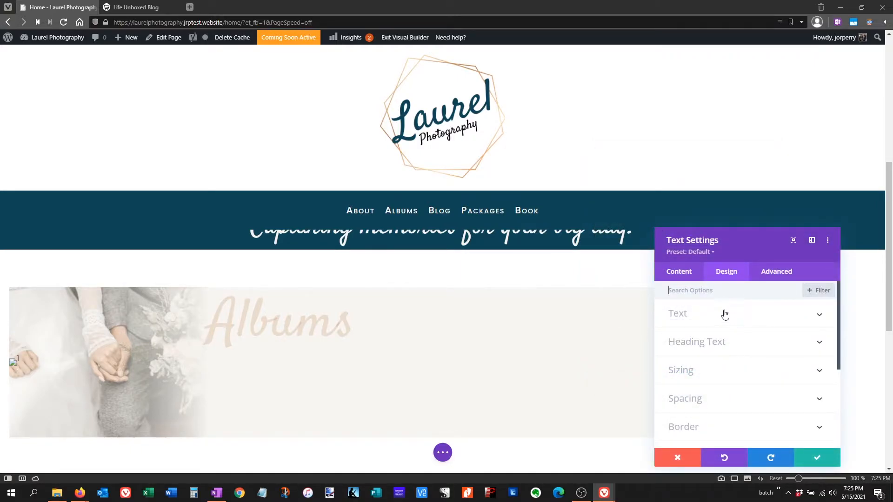
left_click(689, 275)
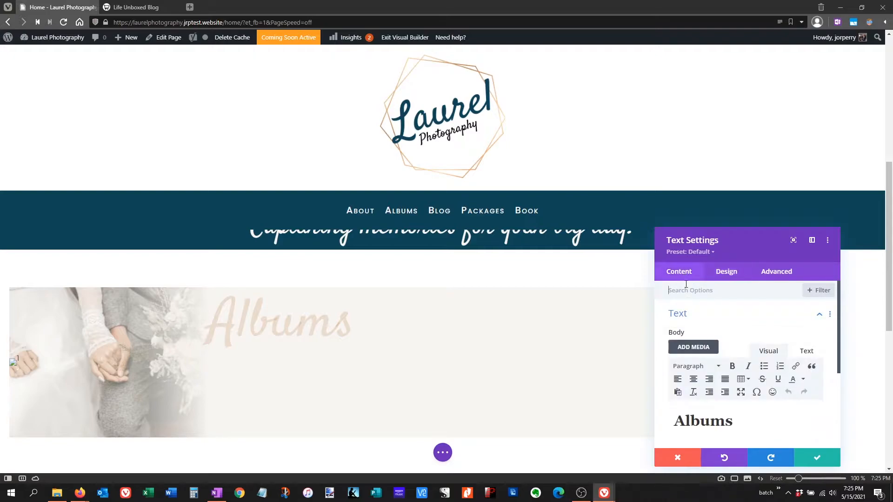
left_click(693, 380)
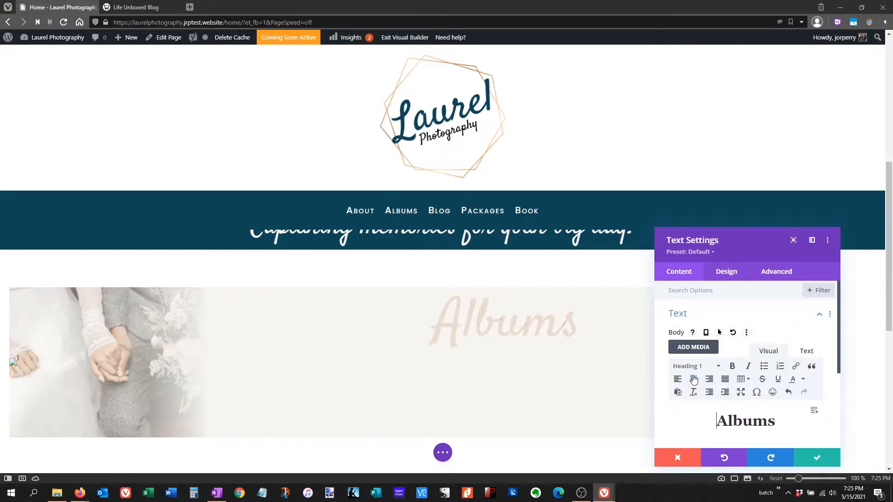
Set the Albums text module's top margin to -5% so the heading overlaps the column's upper edge
left_click(727, 273)
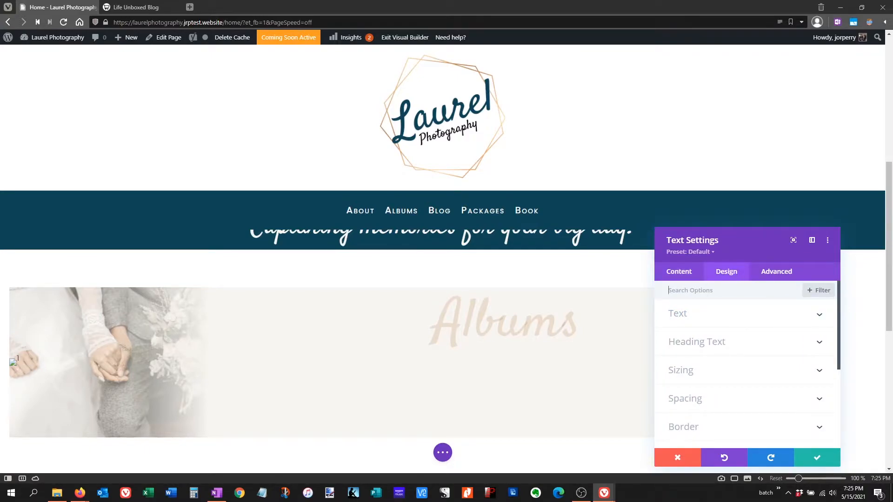
key("alt+Tab")
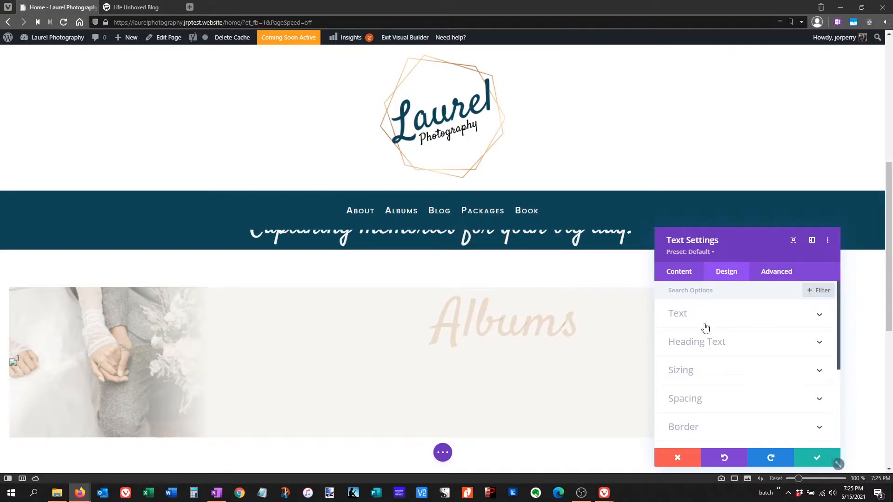
left_click(739, 403)
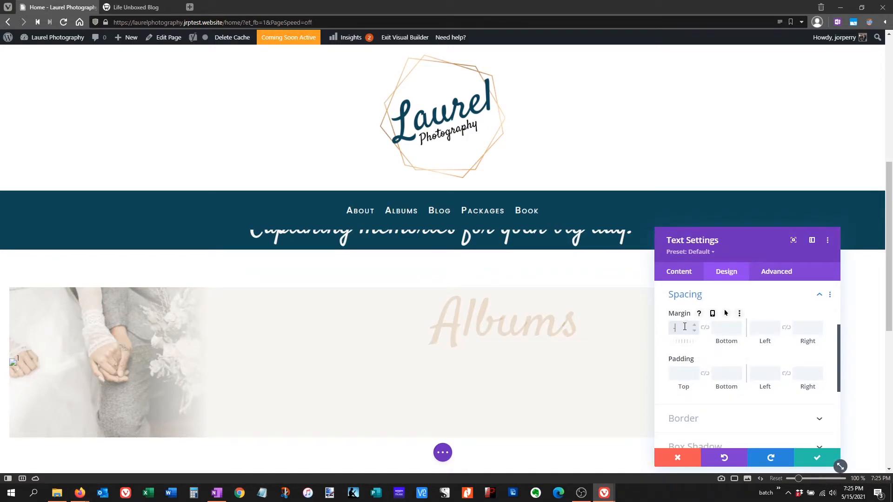
type("px")
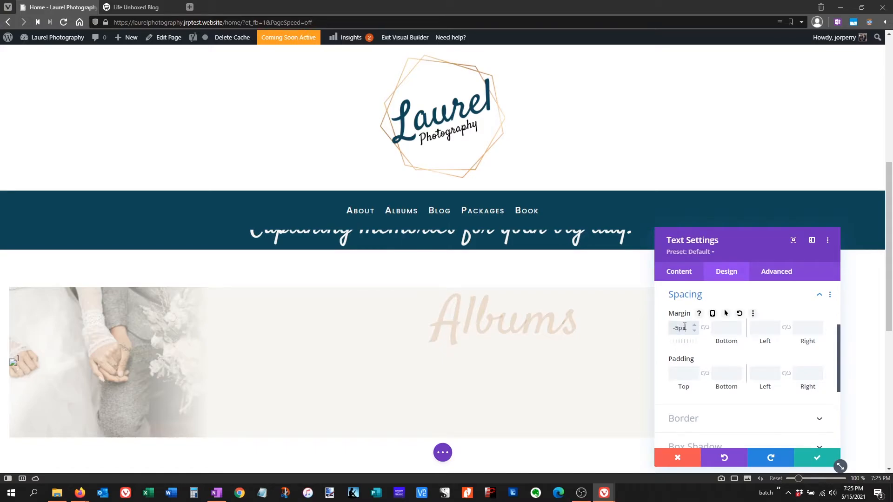
key("BackSpace")
key("BackSpace")
type("%")
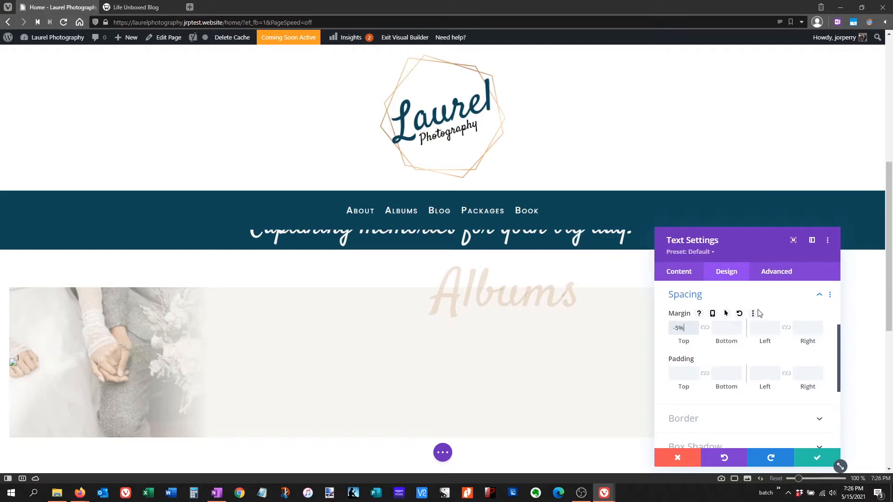
Set the Albums text module's left and right padding to a linked 5% and save the module
left_click(762, 373)
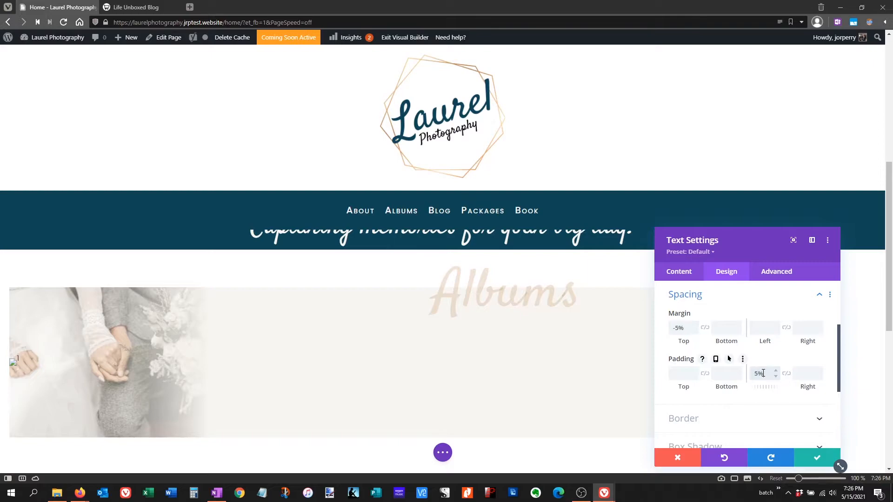
left_click(785, 375)
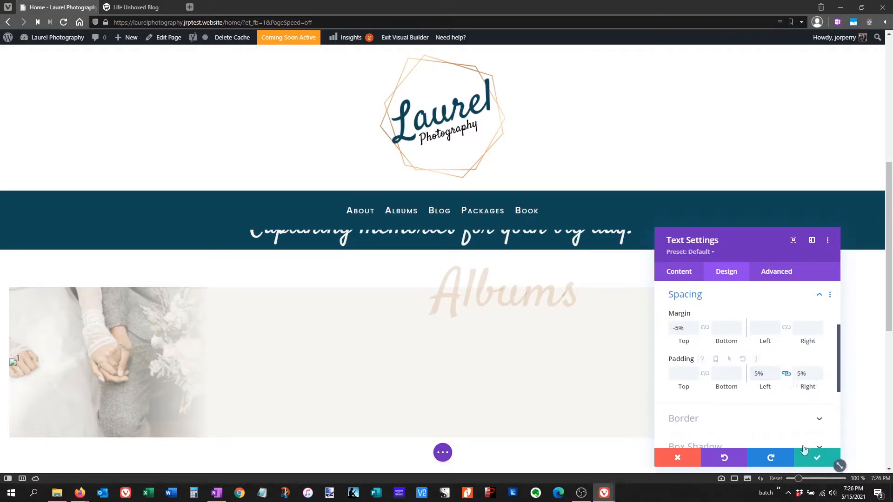
left_click(818, 460)
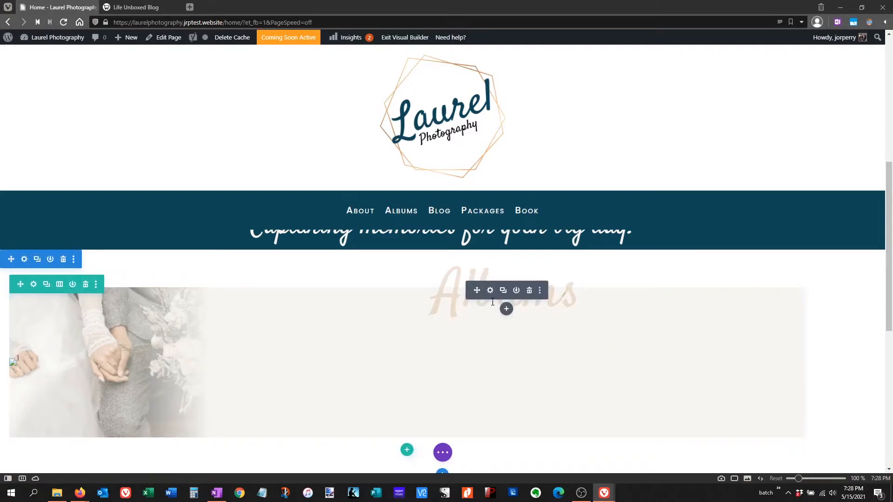
Insert an Image module below the Albums heading and load Heart2.png from the media library
left_click(508, 310)
type("image")
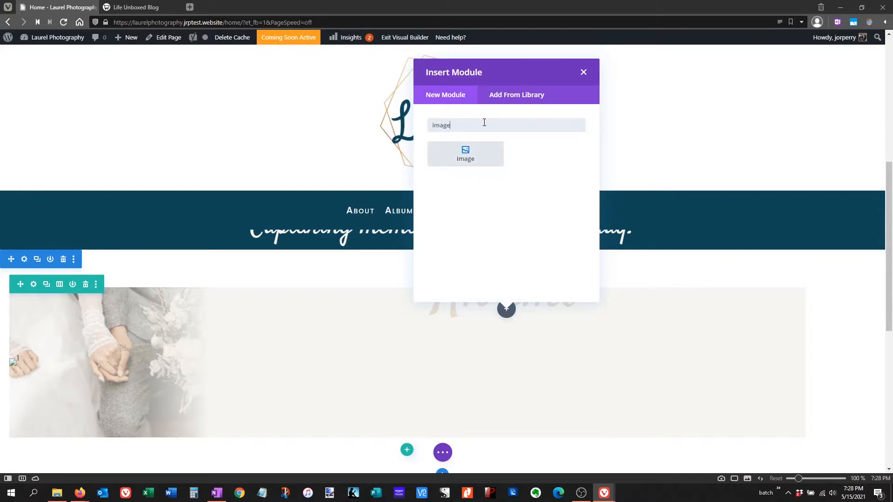
key("Return")
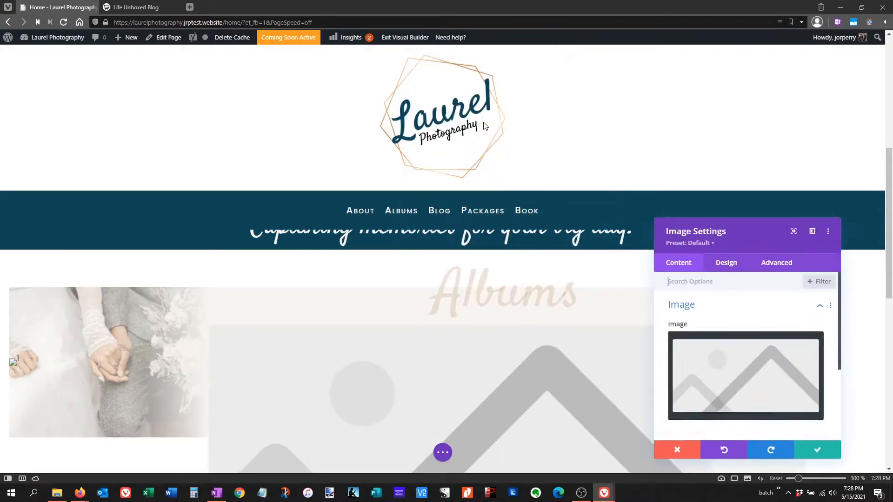
mouse_move(752, 349)
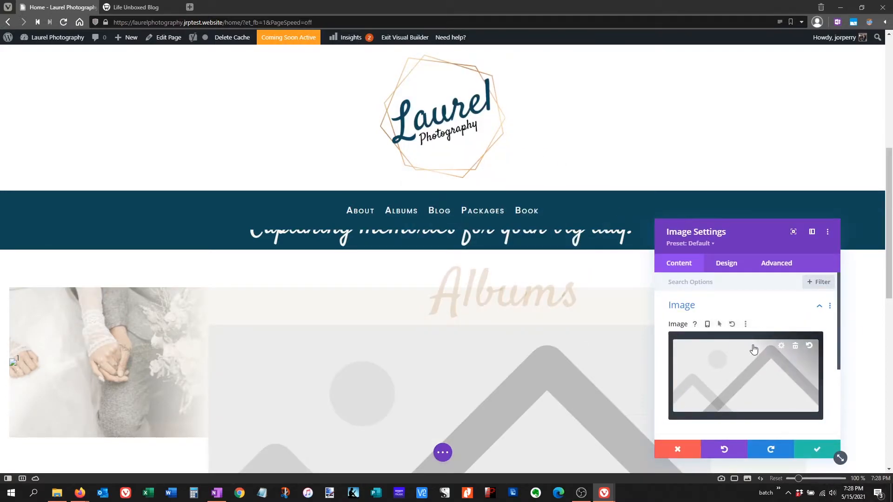
left_click(781, 350)
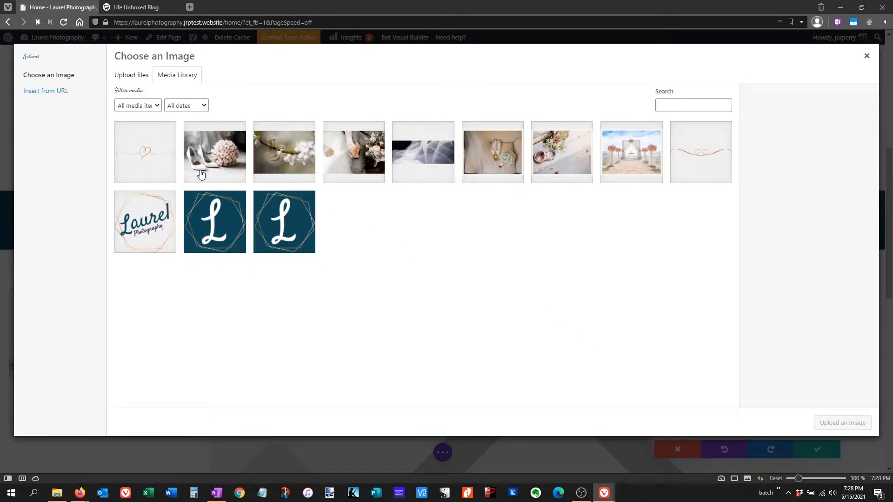
left_click(146, 157)
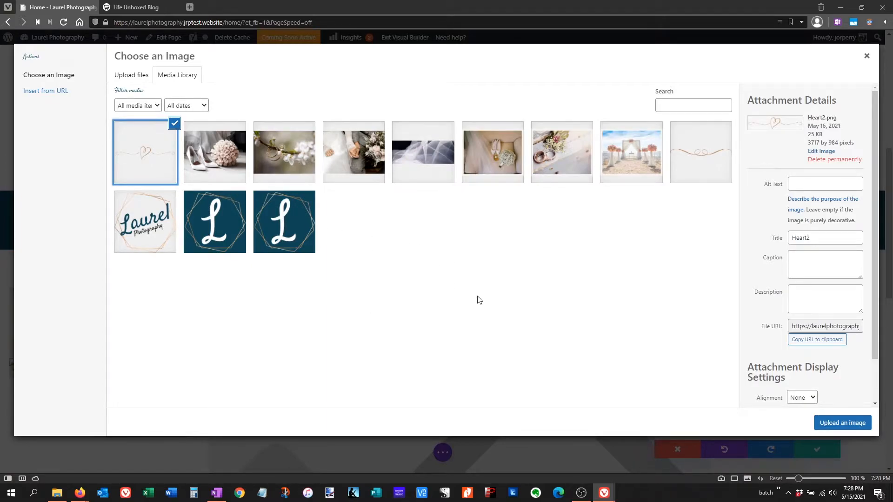
left_click(842, 423)
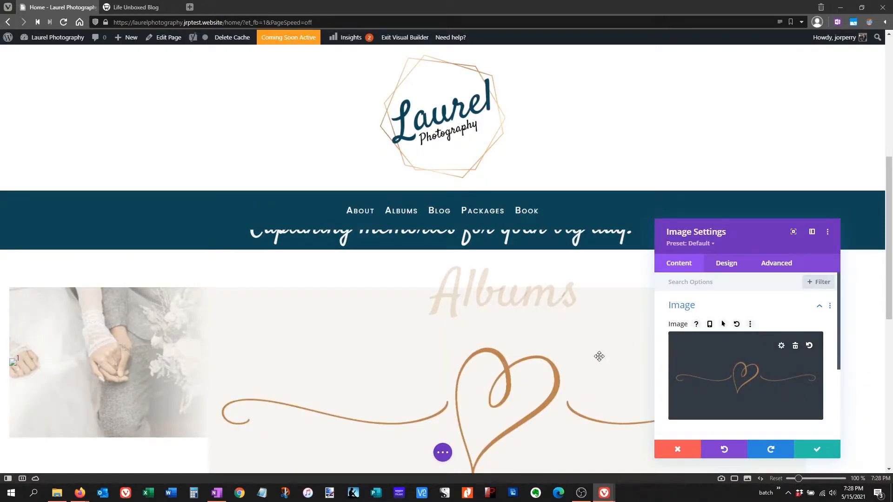
Reduce the heart image's width to 18% and center the module in its column
scroll(732, 298, "down", 2)
scroll(731, 279, "up", 2)
left_click(728, 264)
left_click(700, 337)
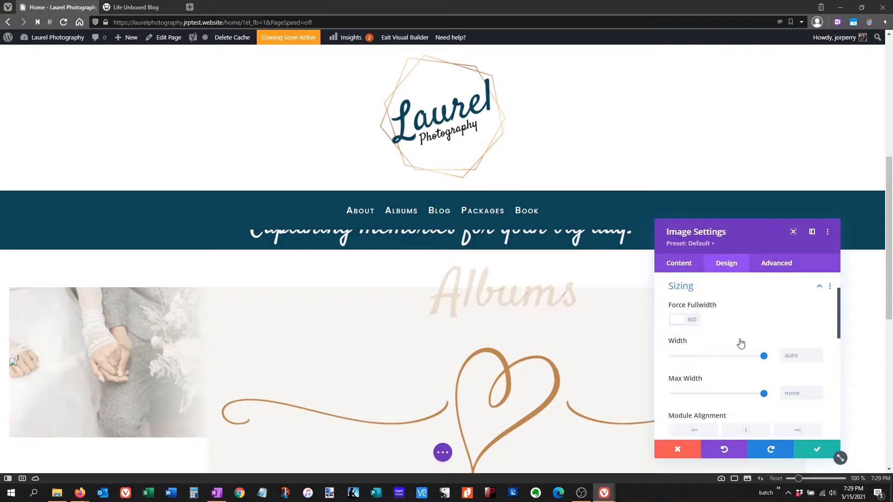
left_click_drag(763, 355, 689, 356)
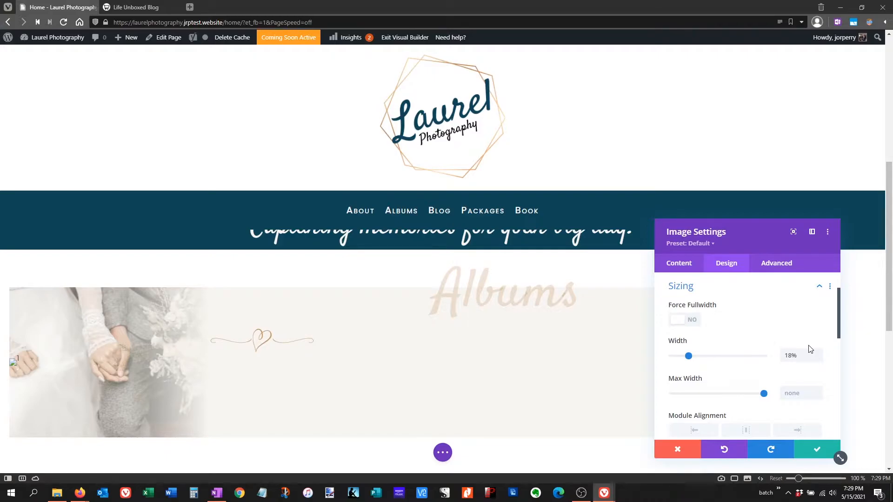
left_click(746, 430)
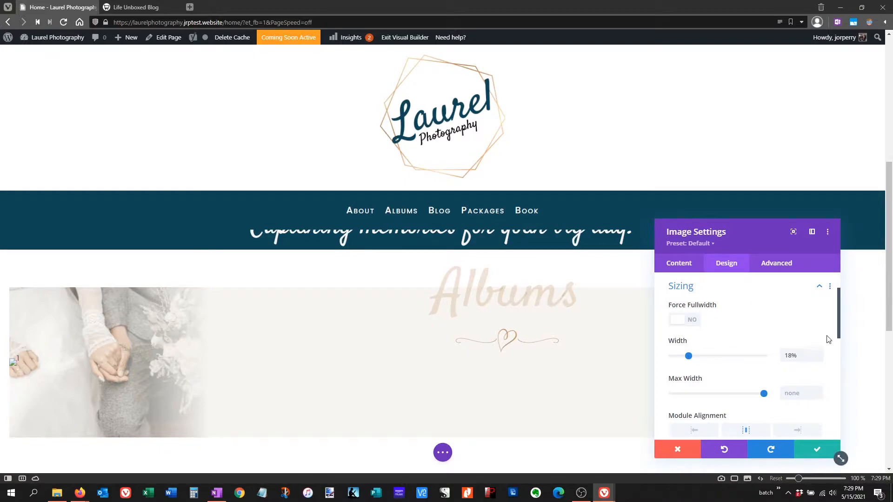
Set the heart image's top margin to -3% and lower it in increments to -7% so it overlaps the Albums heading
scroll(757, 338, "down", 2)
scroll(757, 338, "down", 5)
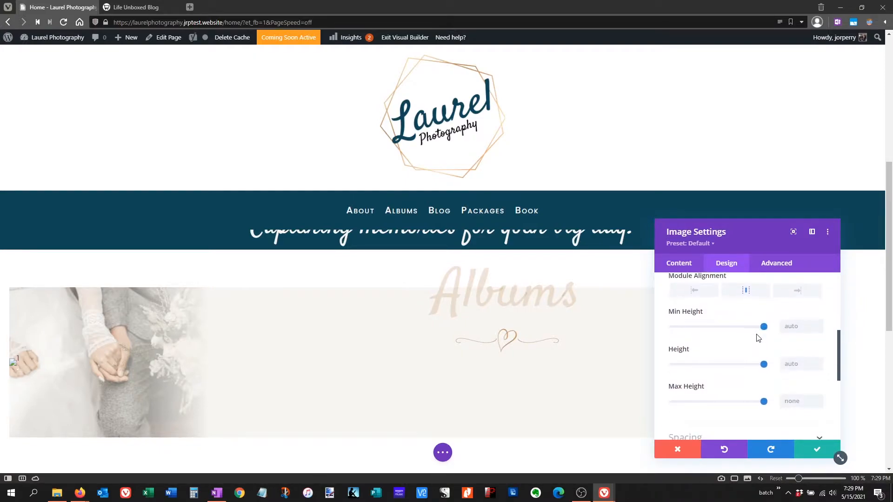
left_click(725, 352)
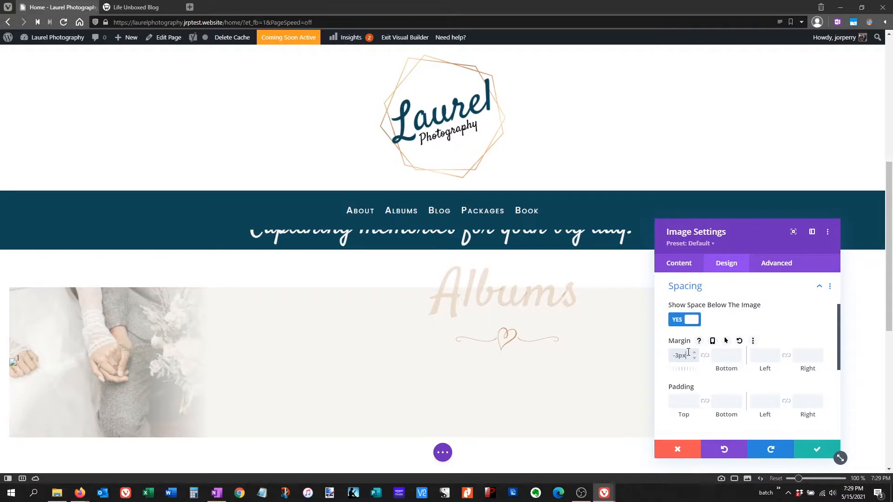
key("BackSpace")
key("BackSpace")
type("%")
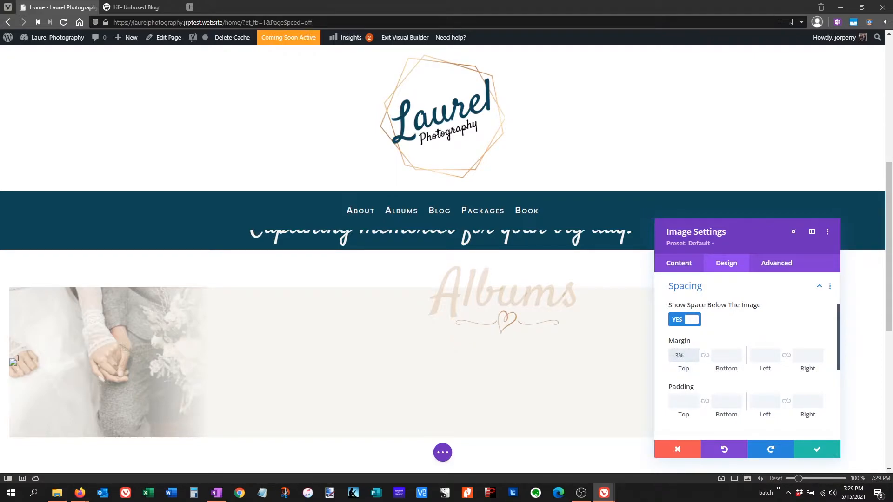
key("alt+Tab")
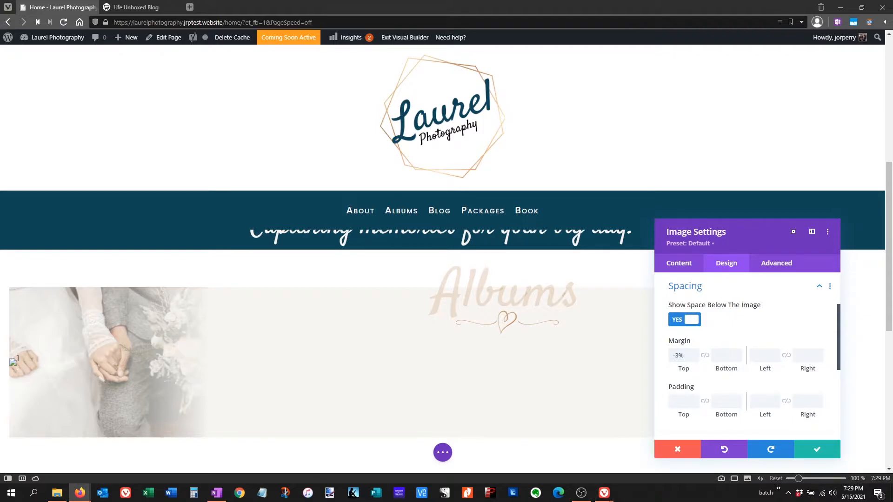
left_click(695, 358)
left_click(695, 359)
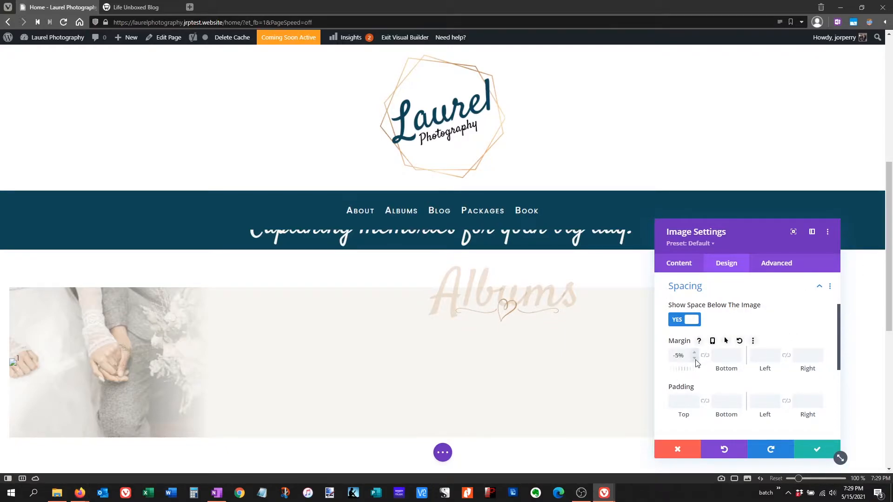
left_click(694, 359)
left_click(694, 359)
Turn off the space below the heart image and save the image settings
left_click(679, 321)
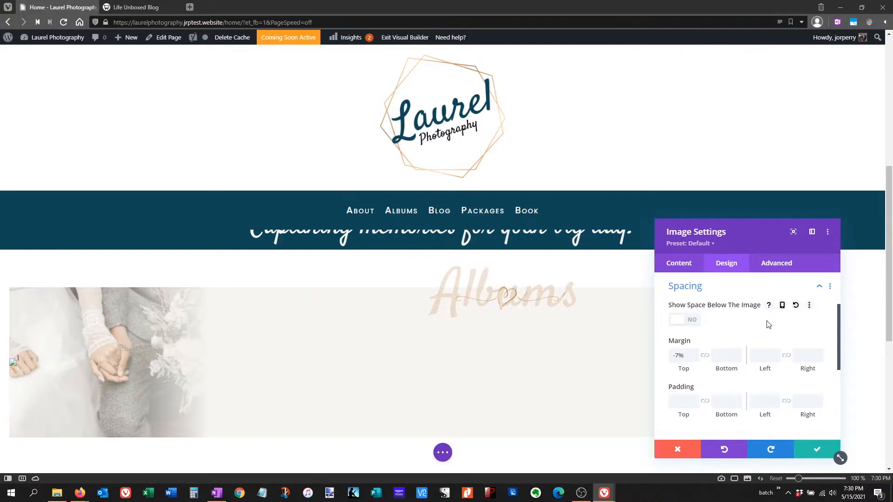
scroll(767, 324, "down", 3)
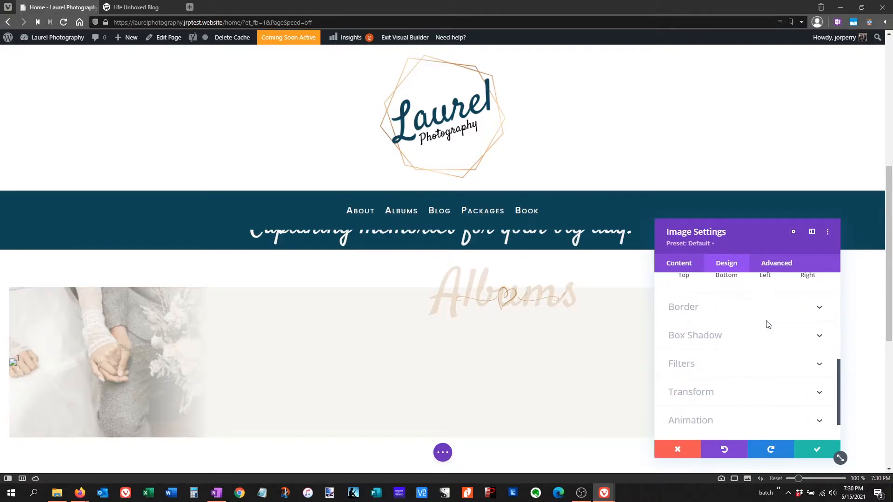
left_click(817, 449)
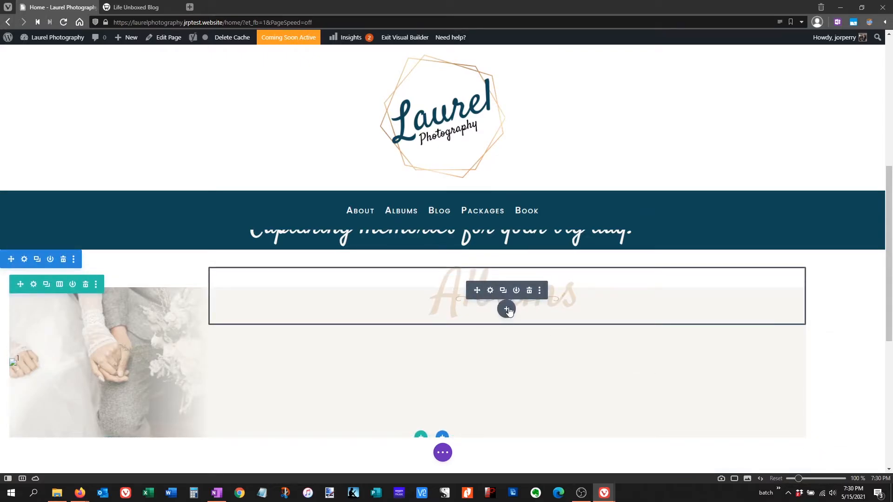
Insert a Text module below the heart image and replace its placeholder body with "Featured Weddings" as a centered Heading 2
left_click(507, 308)
type("t")
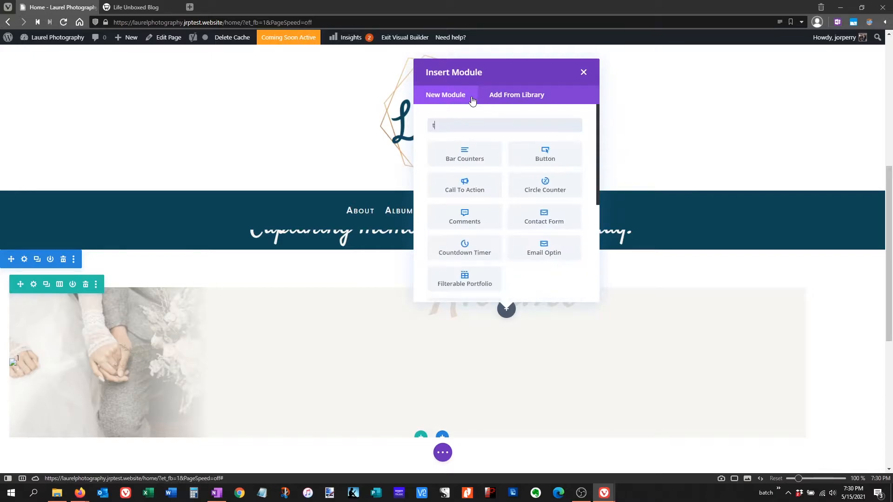
type("ext")
left_click(464, 154)
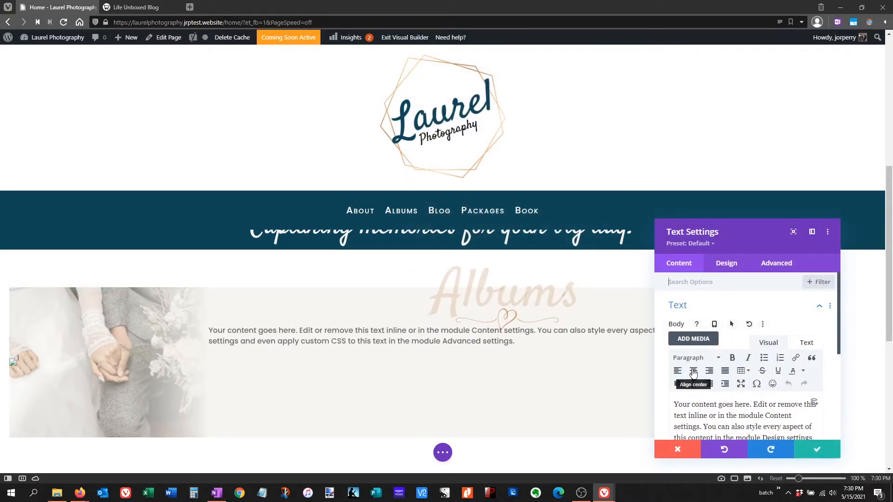
scroll(686, 363, "down", 1)
left_click_drag(674, 358, 777, 413)
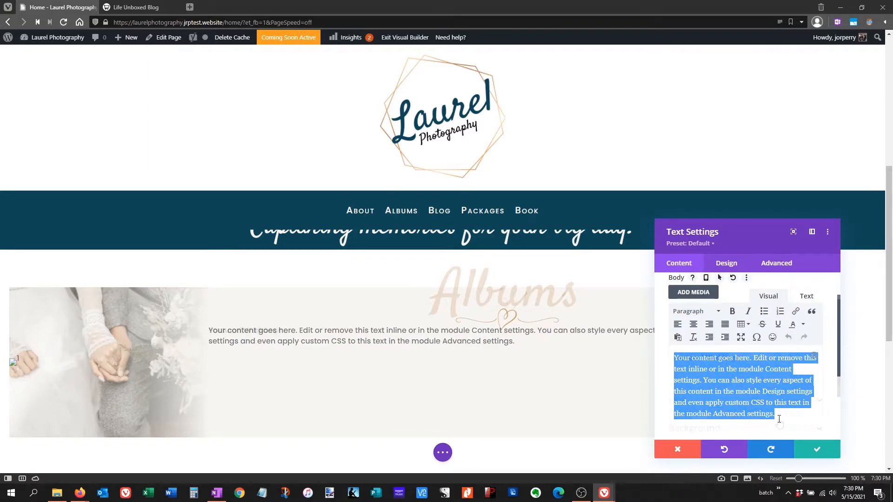
type("Featured Weddings")
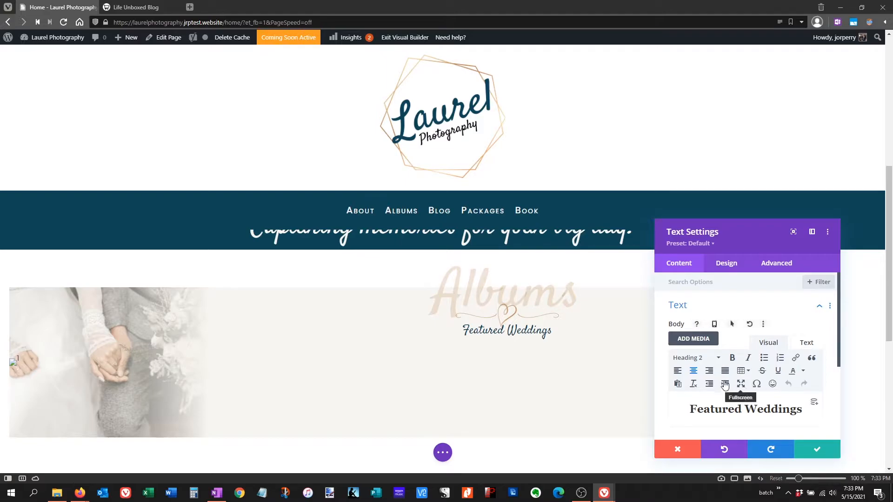
Set the Heading 2 text size of the Featured Weddings heading to 3vw
left_click(725, 264)
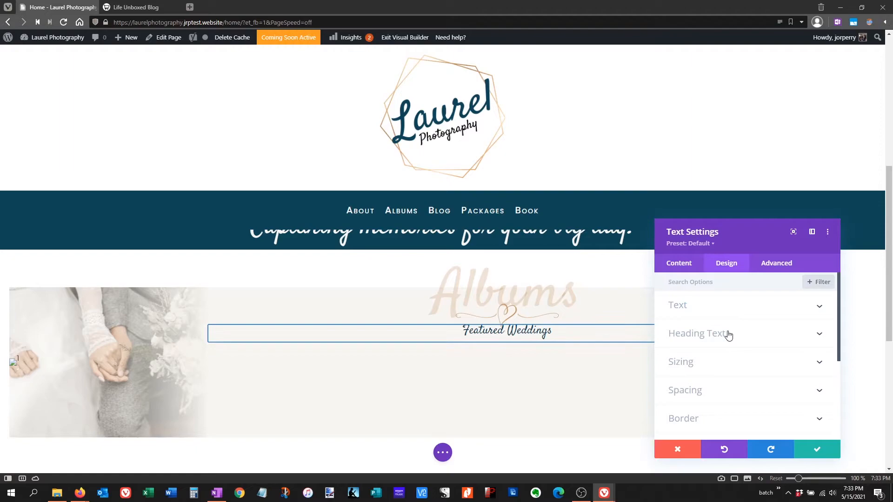
left_click(728, 335)
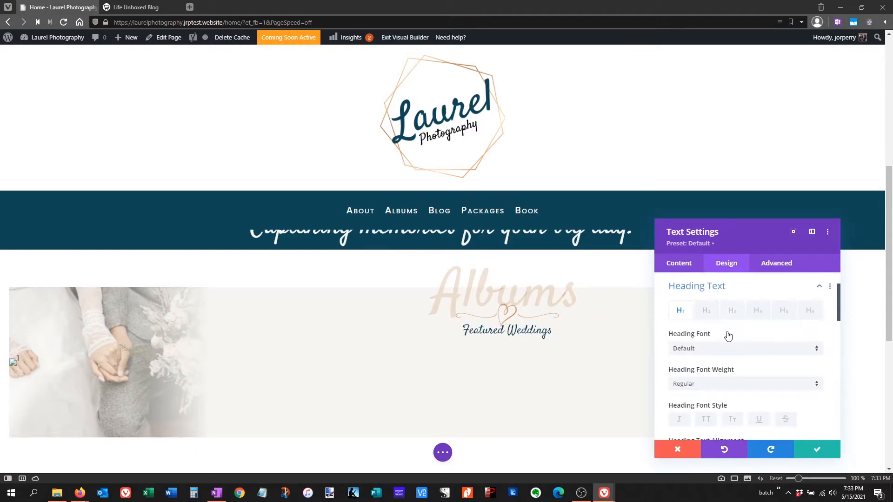
left_click(707, 311)
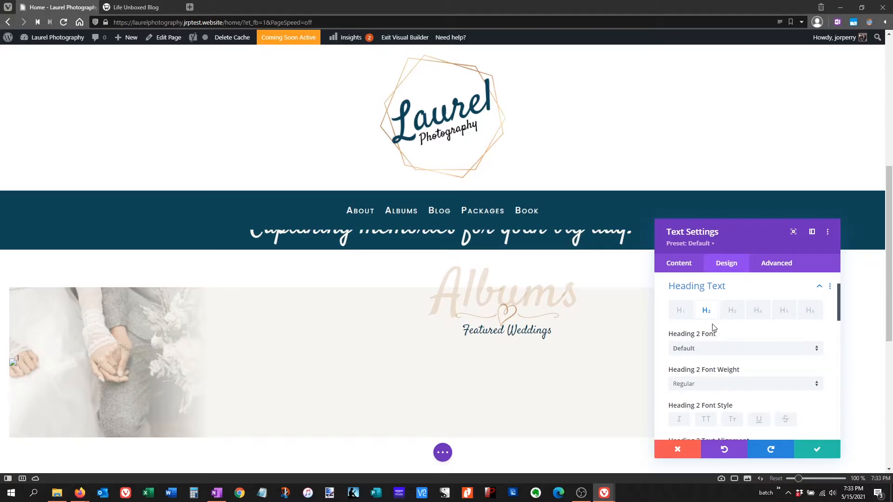
scroll(716, 325, "down", 3)
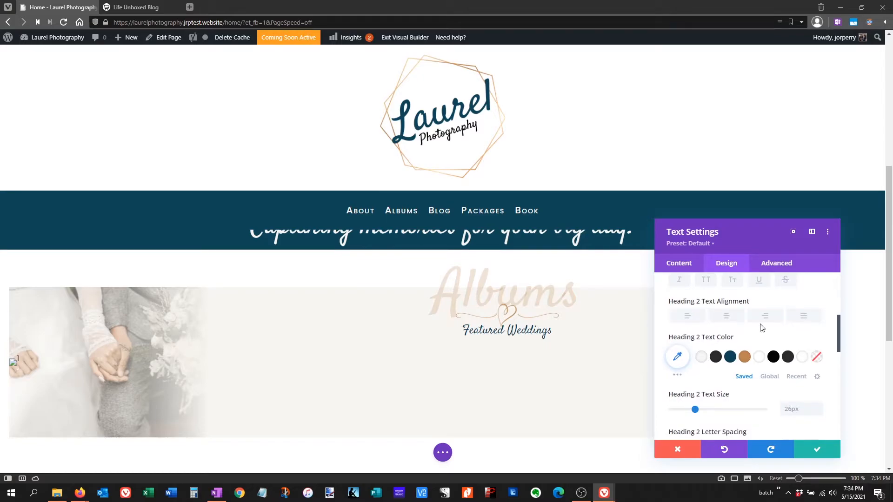
scroll(761, 329, "down", 1)
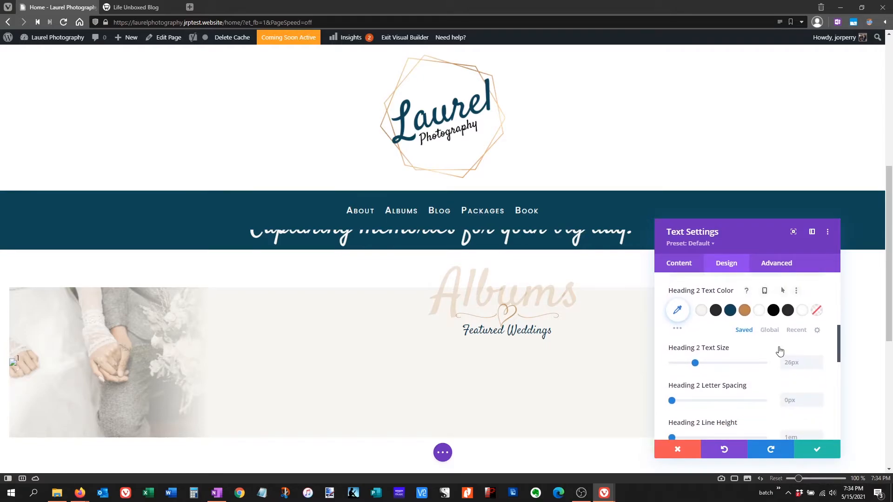
left_click(790, 363)
type("30vw")
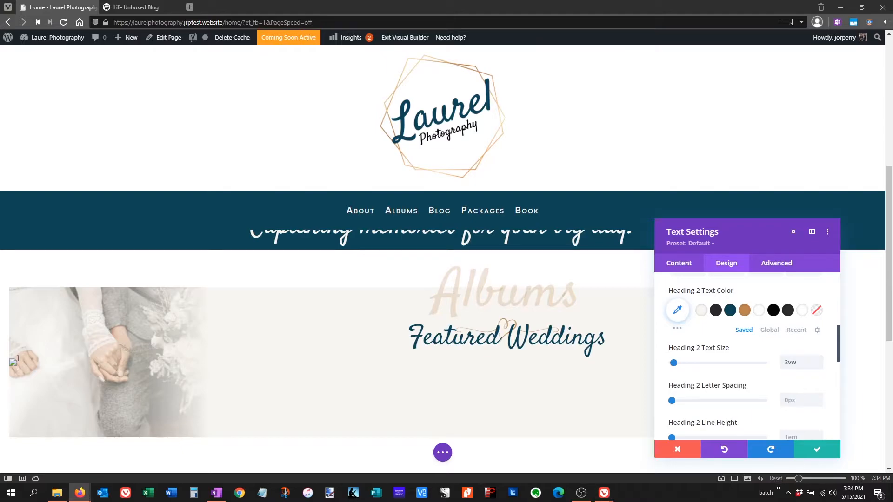
Set the Featured Weddings heading's top margin to -3%, lower it to -4%, and save the text settings
scroll(732, 357, "up", 3)
scroll(731, 356, "down", 5)
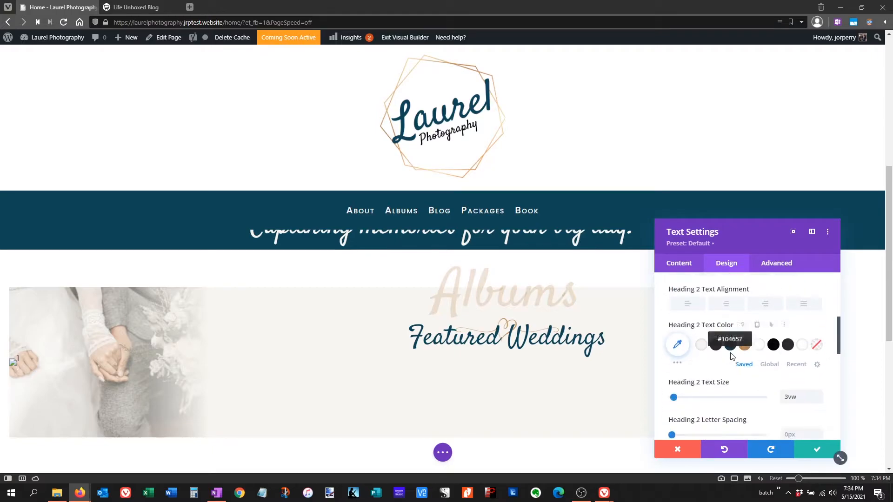
scroll(732, 357, "down", 5)
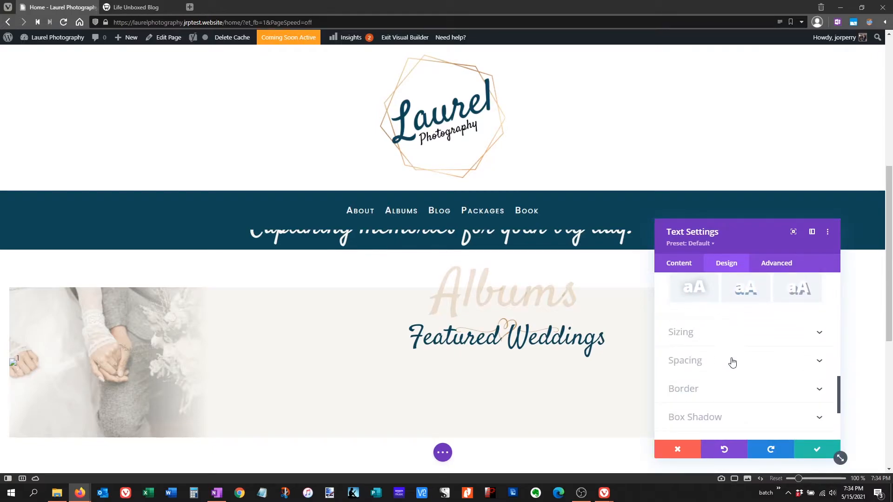
left_click(729, 360)
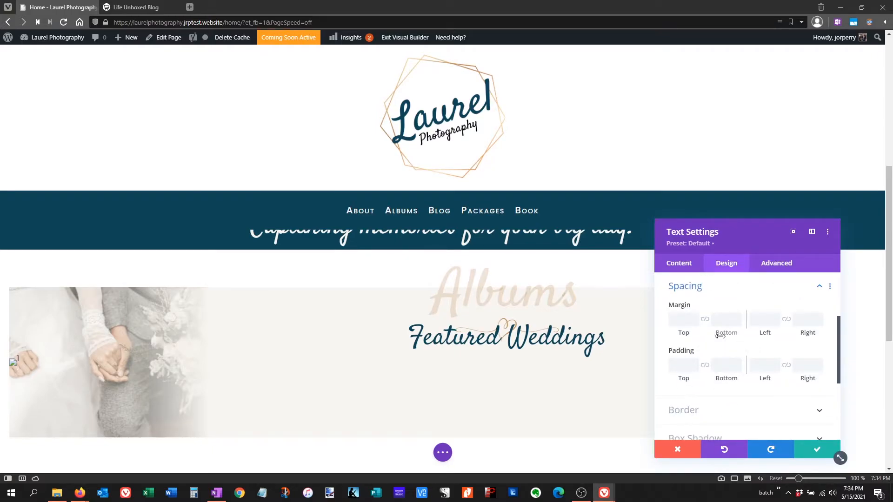
left_click(679, 319)
type("-3%")
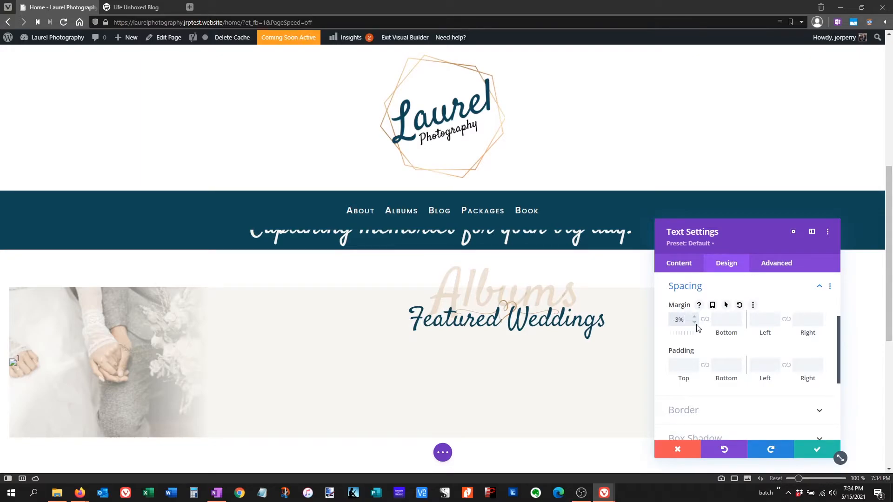
left_click(695, 323)
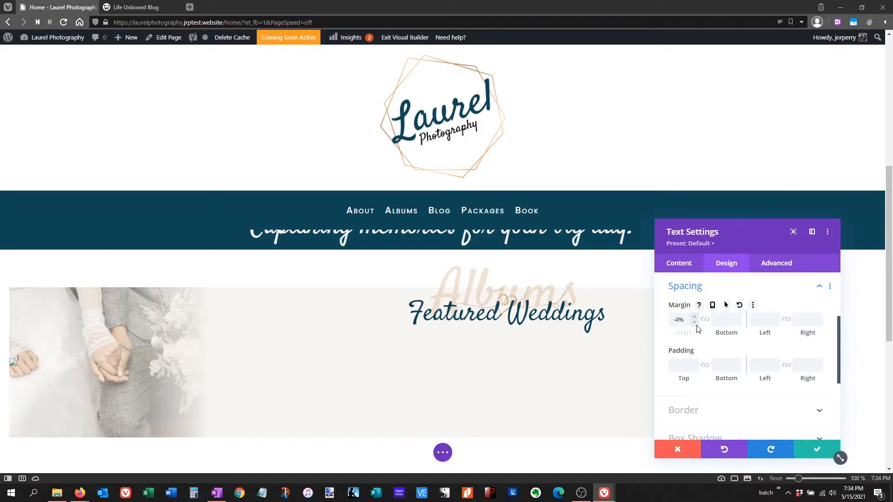
left_click(818, 450)
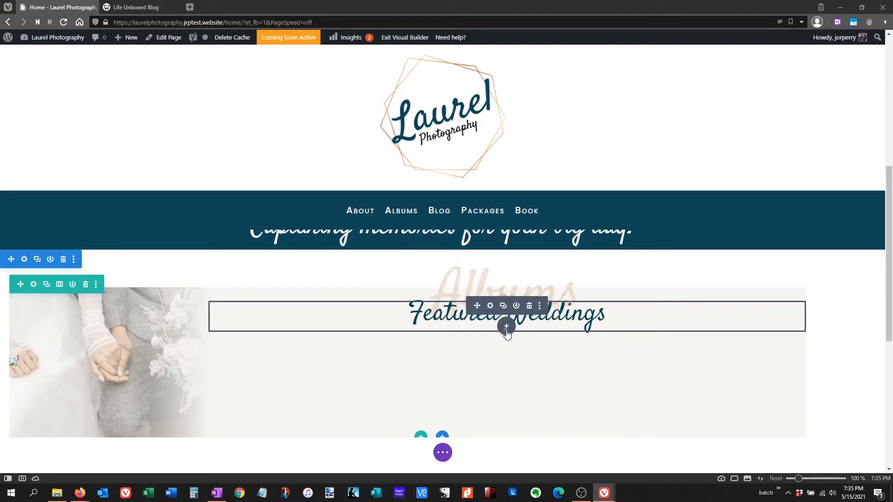
Insert a Text module below Featured Weddings with 3% top padding and linked 12% left and right padding, and save it
left_click(506, 327)
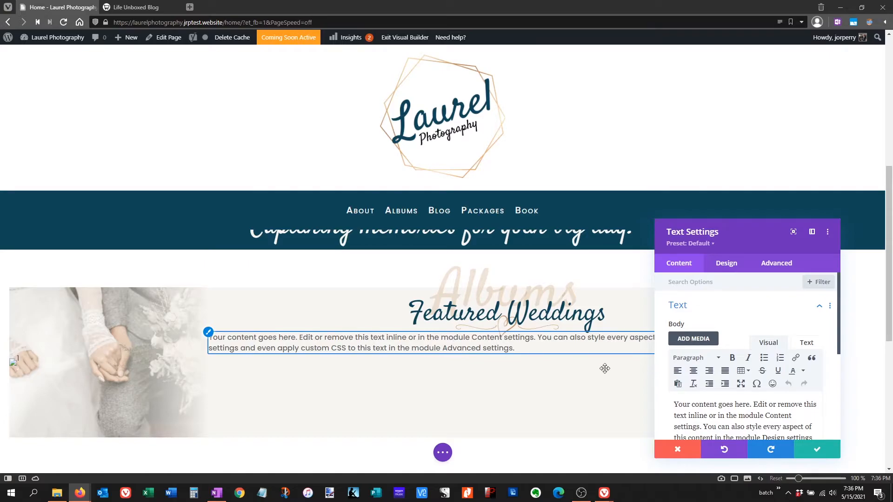
left_click(724, 262)
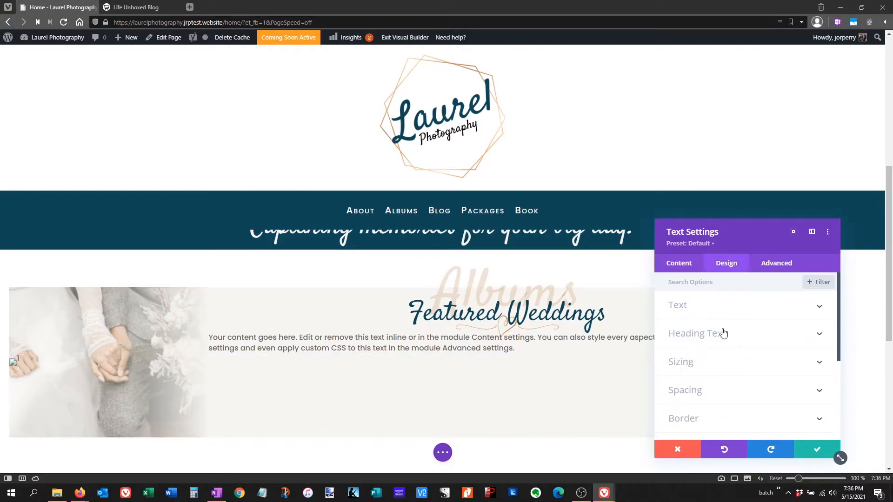
left_click(712, 393)
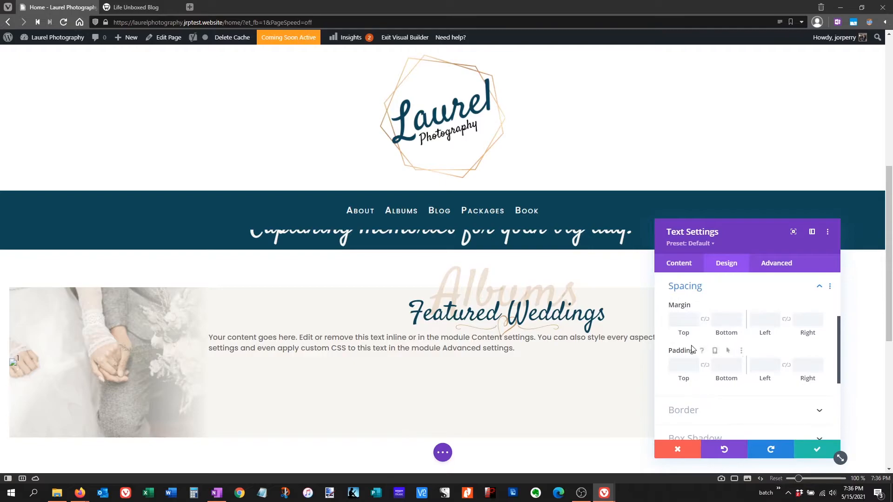
left_click(681, 363)
type("3px%")
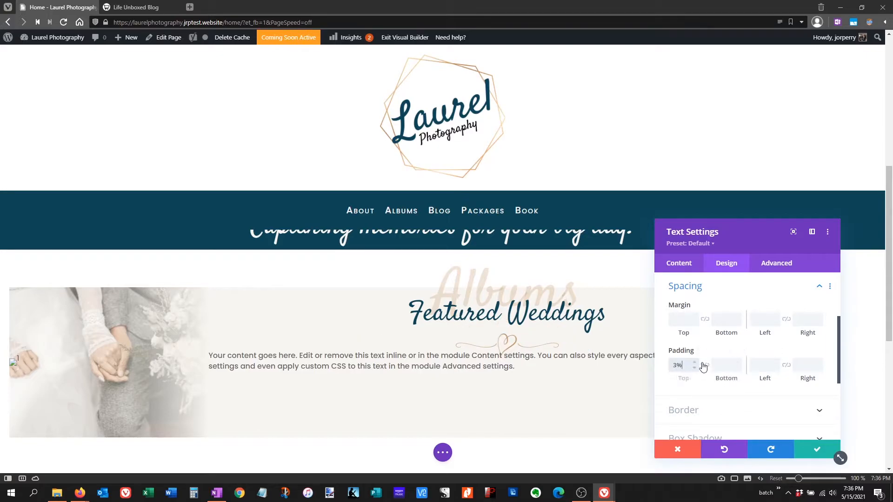
left_click(765, 366)
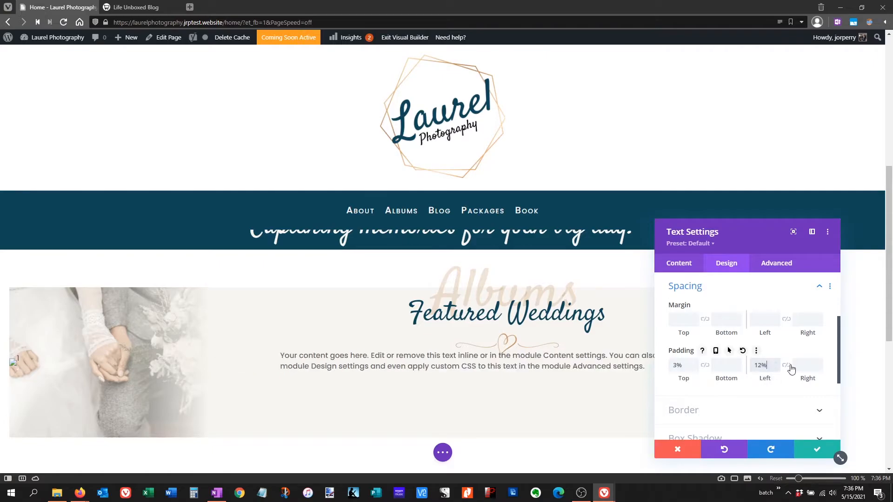
left_click(786, 366)
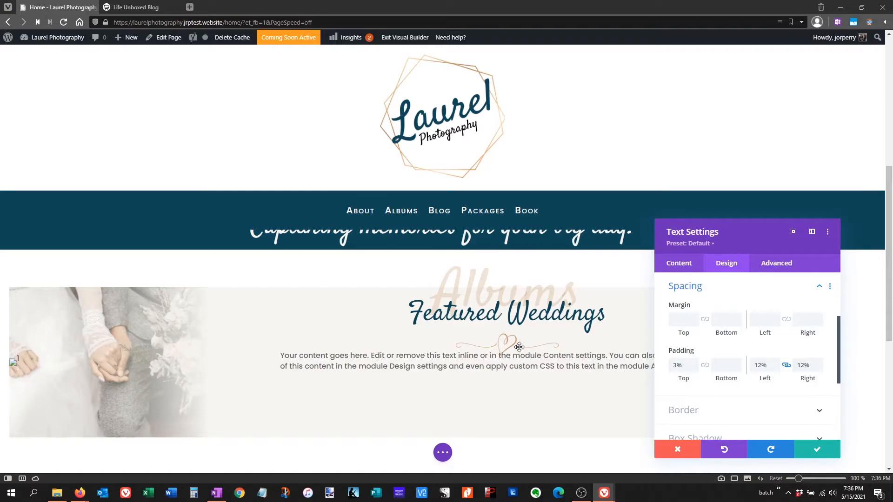
left_click(814, 451)
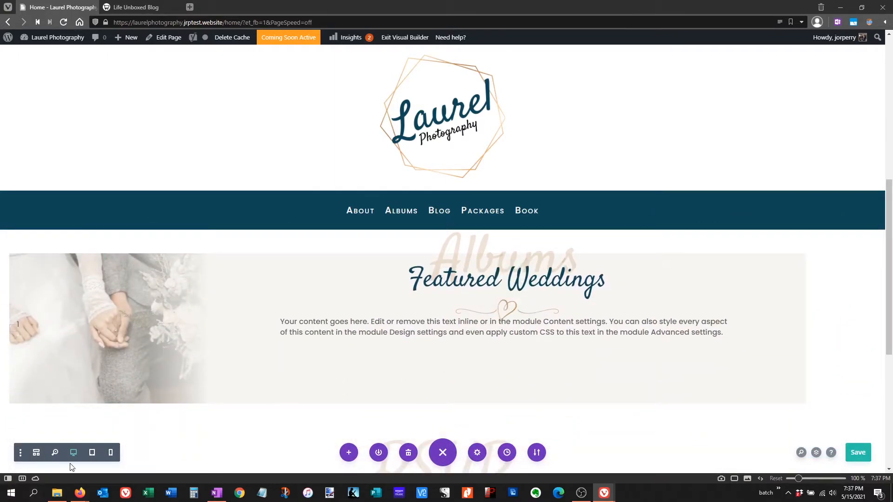
In wireframe view, move the heart Image module directly below the column's first Text module, and return to desktop view
left_click(35, 452)
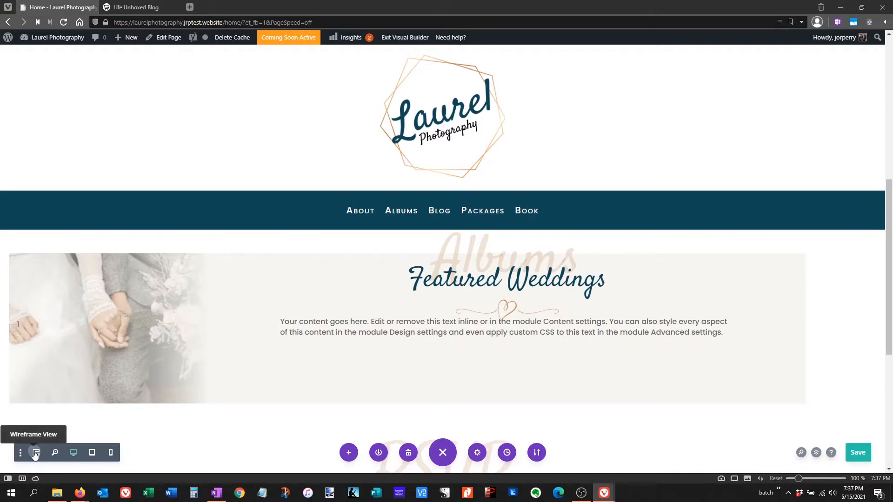
scroll(352, 394, "down", 3)
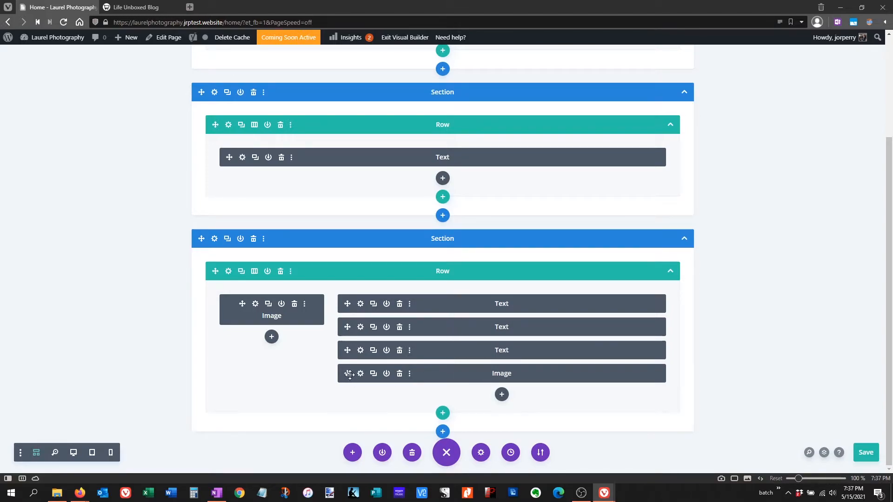
left_click_drag(349, 375, 347, 327)
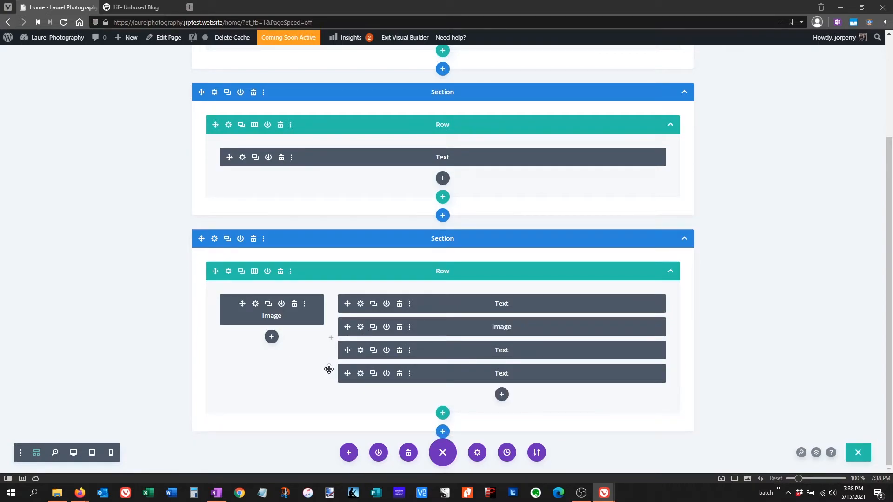
left_click(73, 454)
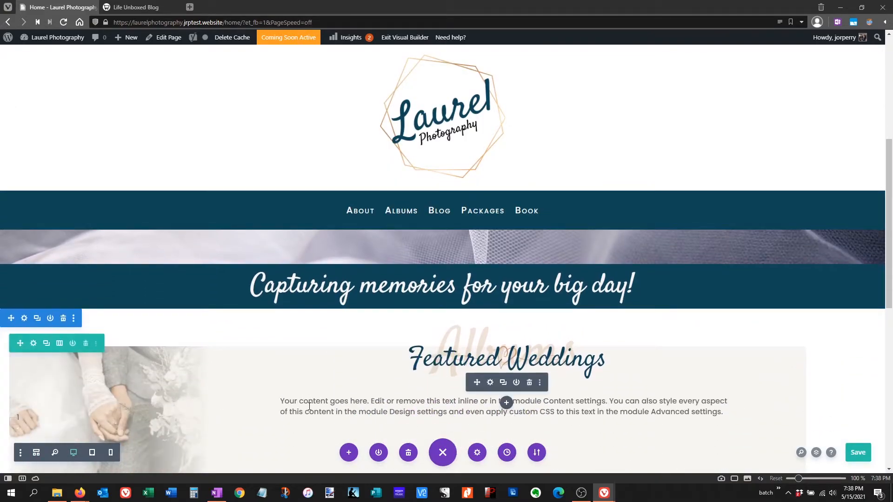
Raise the Featured Weddings heading's top margin to -3% and save the text settings
scroll(306, 403, "down", 1)
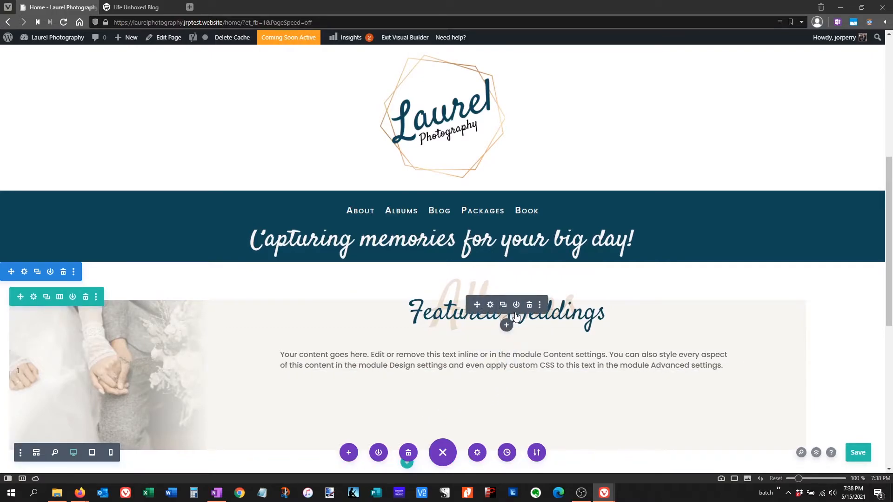
left_click(490, 305)
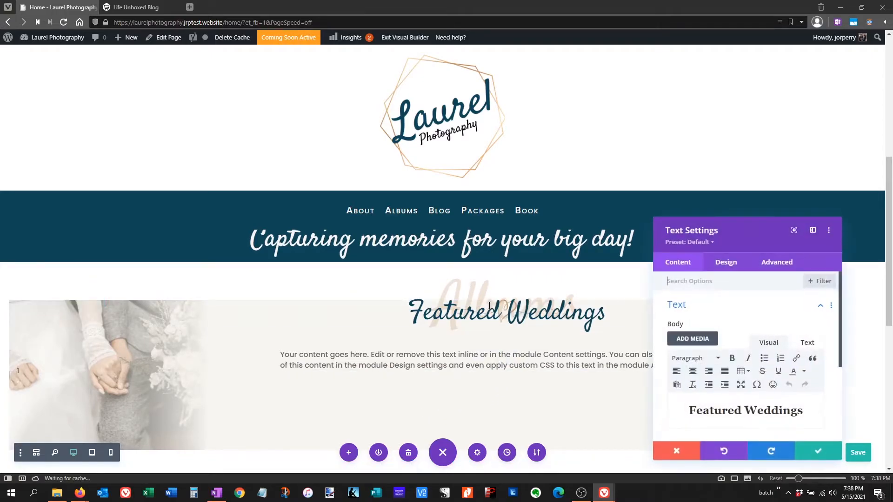
left_click(725, 268)
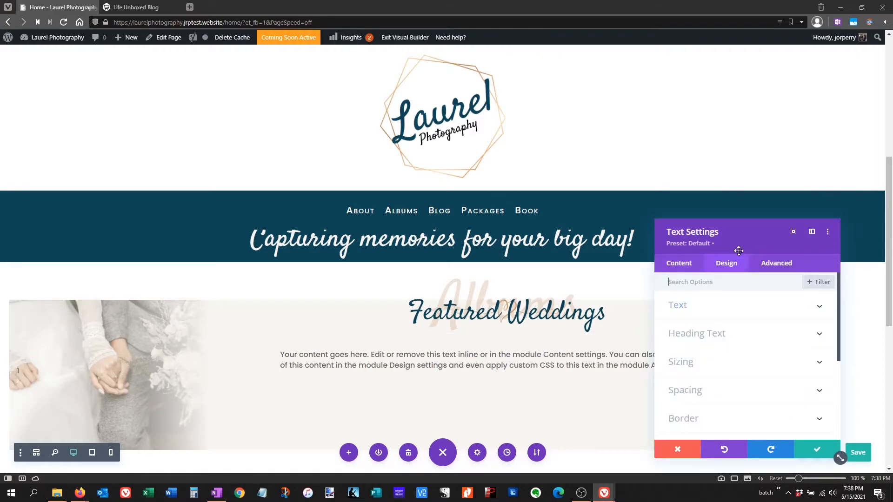
left_click(692, 395)
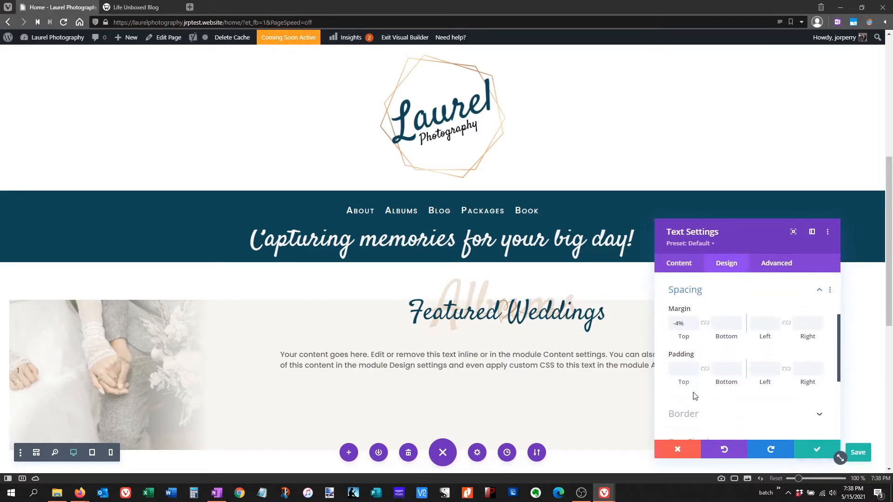
left_click(693, 324)
left_click(695, 316)
left_click(695, 316)
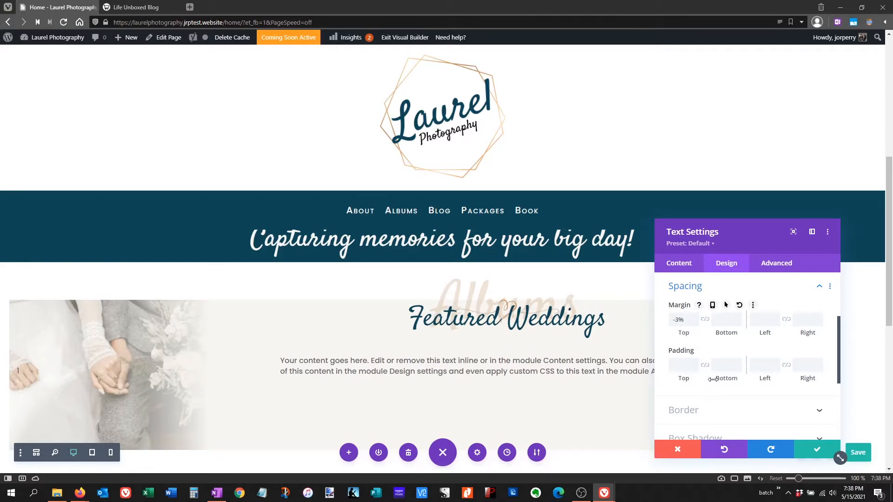
left_click(818, 451)
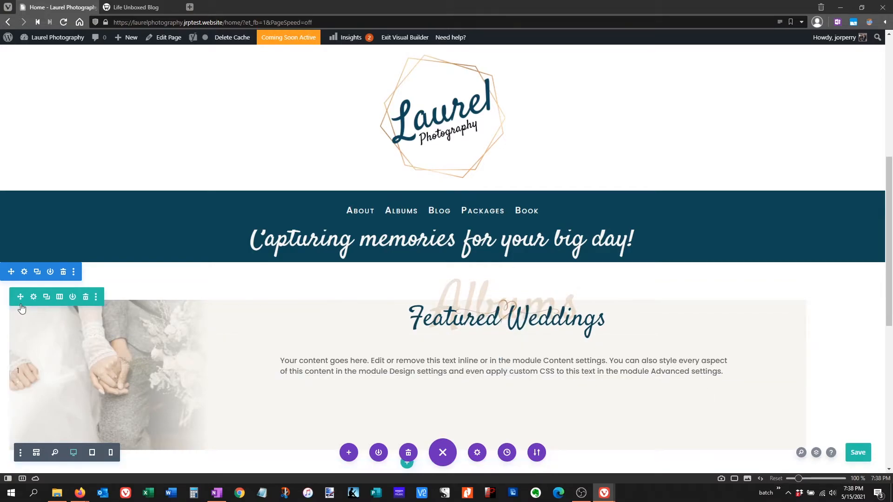
Duplicate the Featured Weddings row twice and check the copies below it
left_click(46, 300)
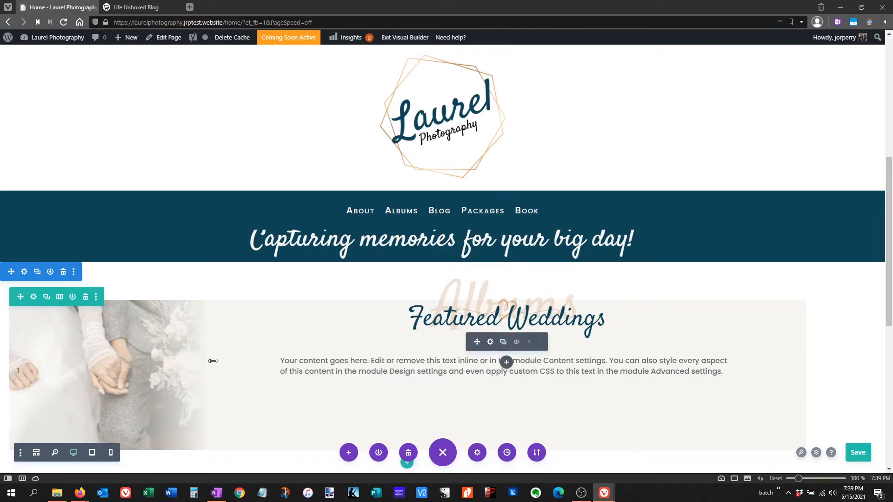
left_click(46, 298)
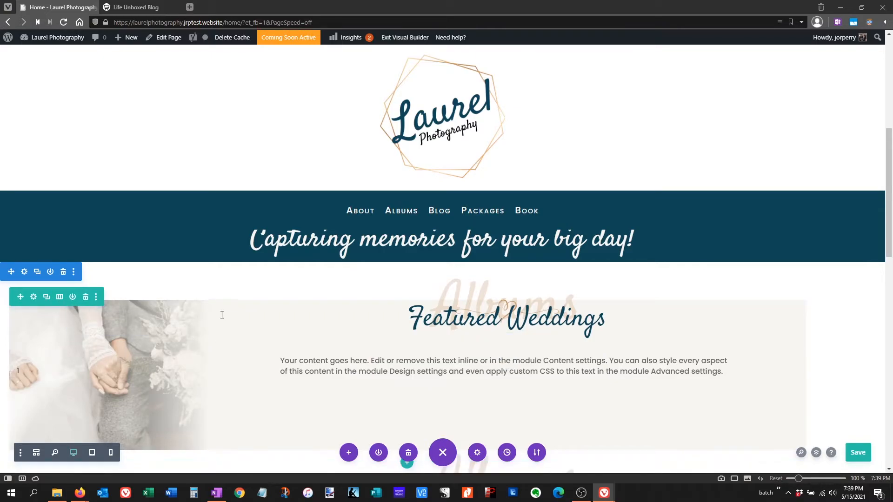
scroll(219, 313, "down", 3)
scroll(219, 313, "down", 2)
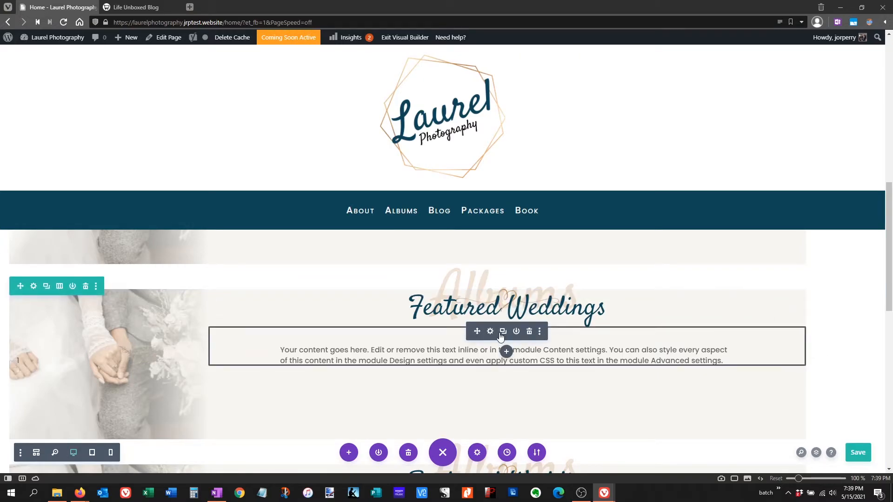
scroll(328, 345, "down", 2)
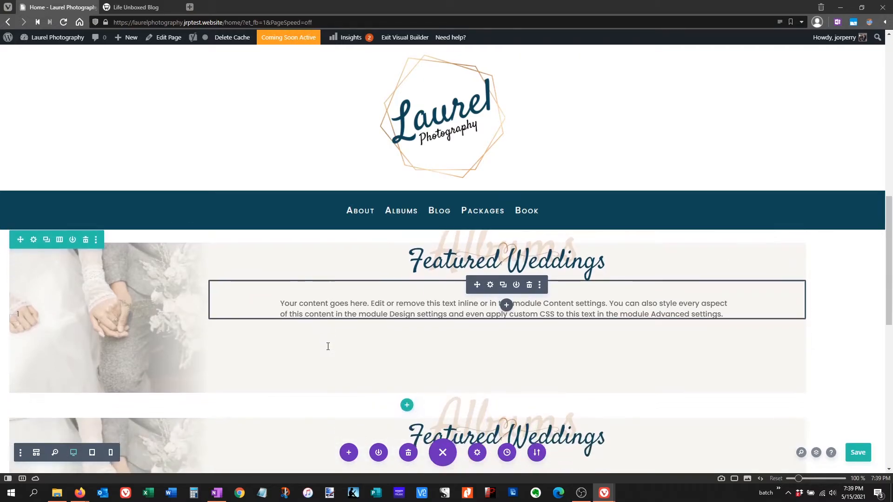
scroll(327, 344, "up", 2)
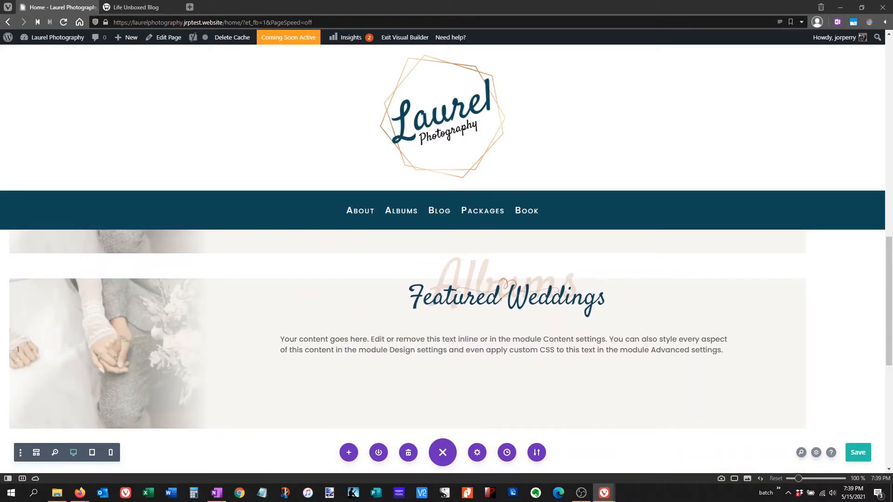
Replace the background photo of the last duplicated row's Image module with the white blossom branch photo from the Media Library
left_click(80, 493)
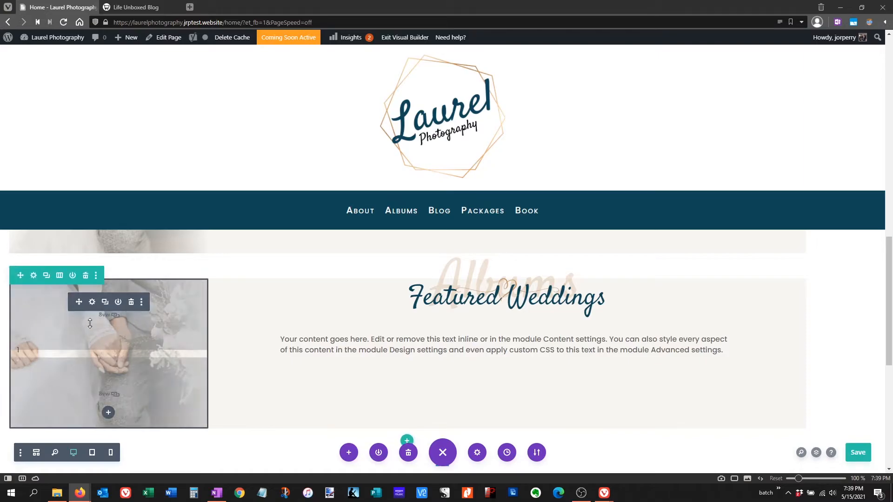
left_click(93, 303)
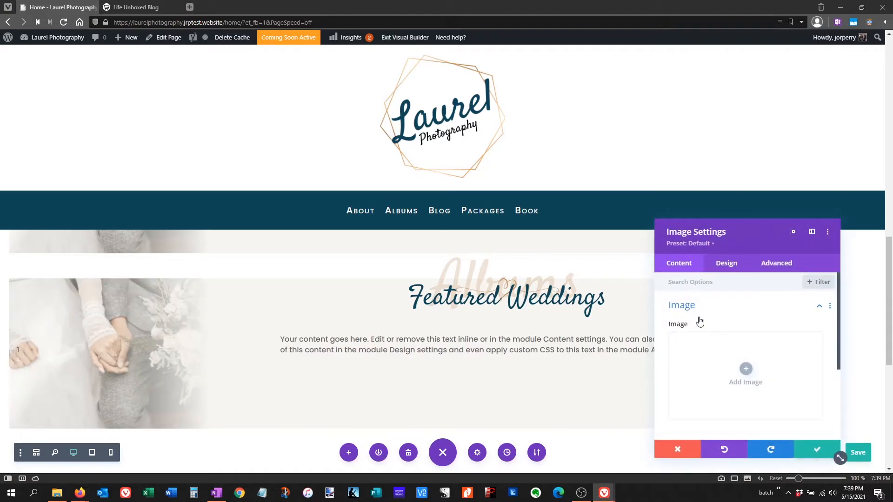
scroll(726, 325, "down", 5)
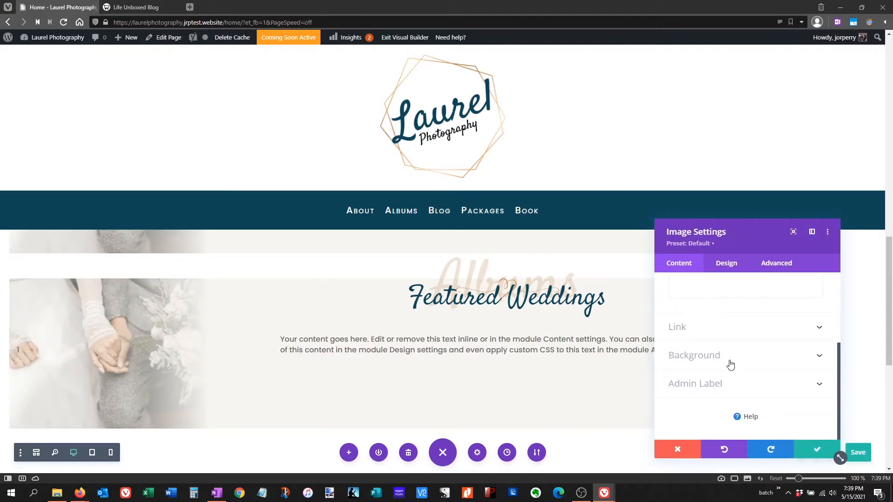
left_click(730, 358)
left_click(765, 324)
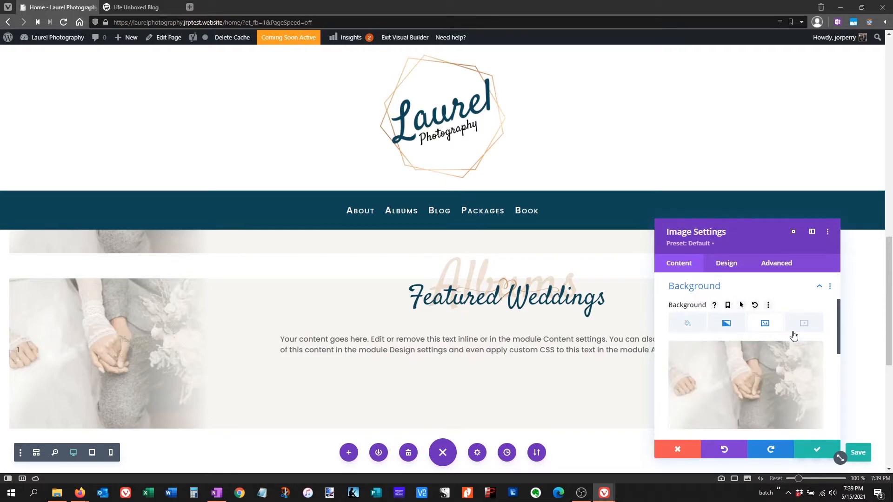
left_click(795, 356)
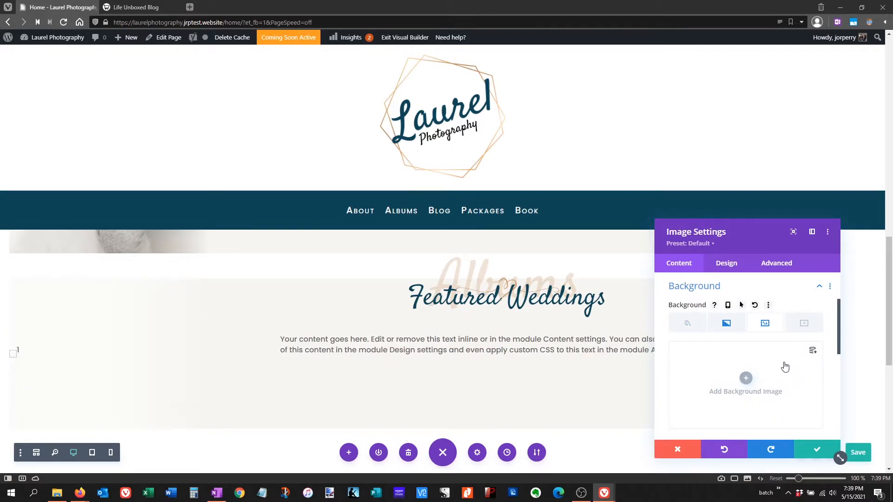
left_click(744, 379)
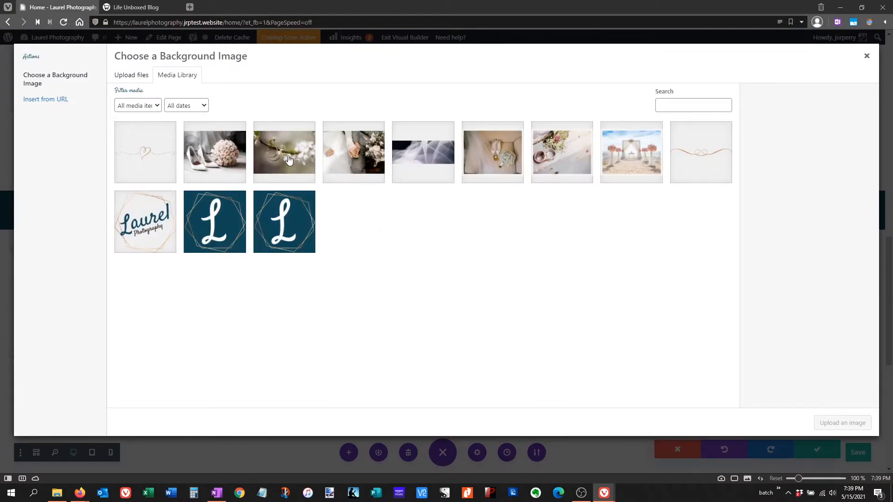
left_click(289, 159)
left_click(855, 423)
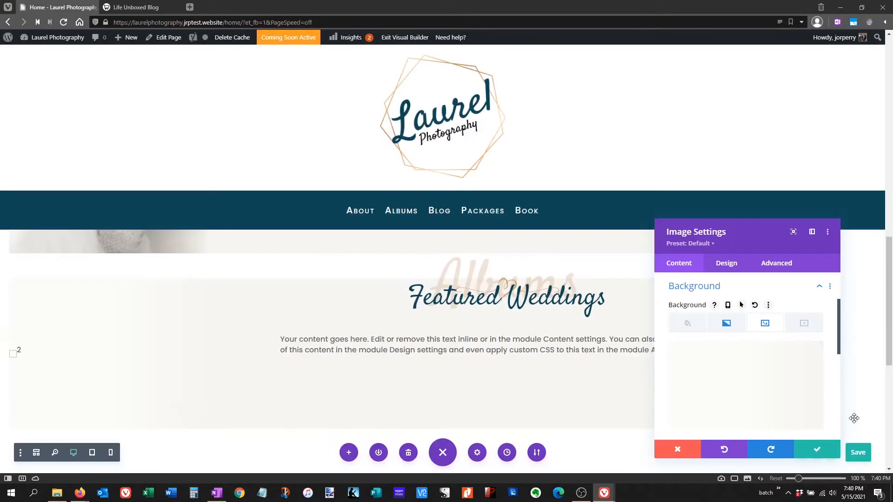
Save the blossom photo settings and change the last feature row's Albums text to "Packages"
left_click(818, 451)
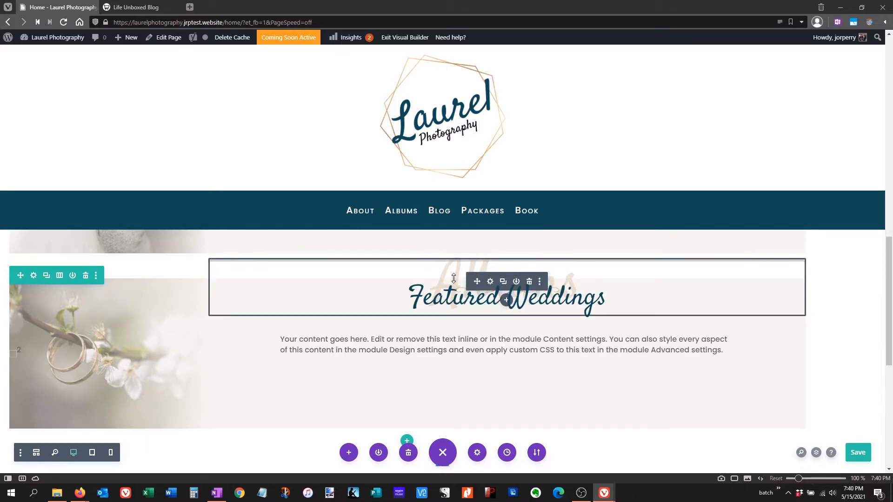
left_click(36, 453)
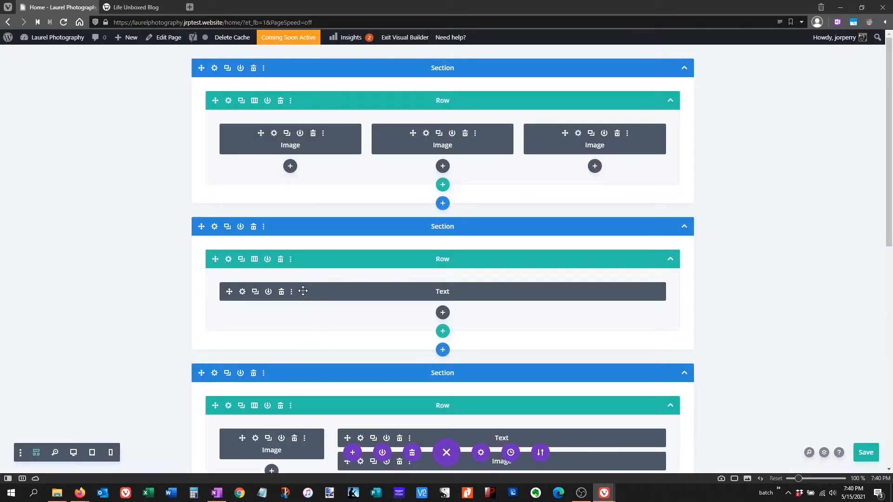
scroll(285, 304, "down", 15)
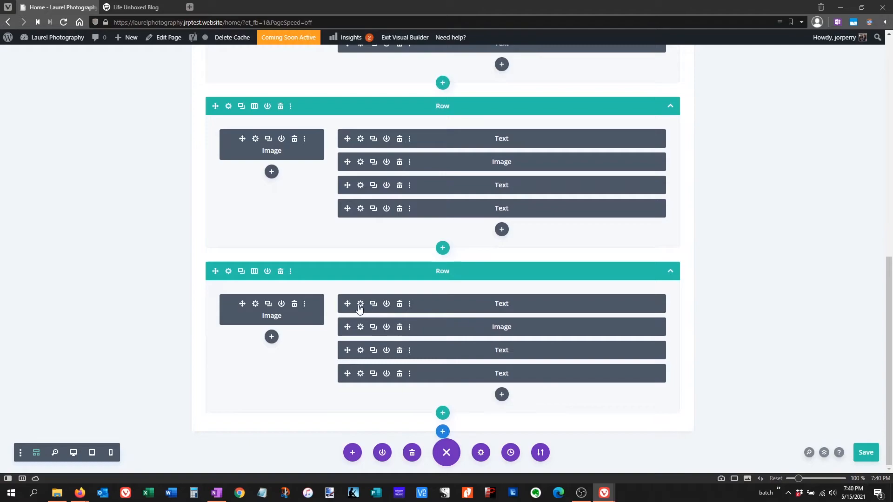
left_click(360, 305)
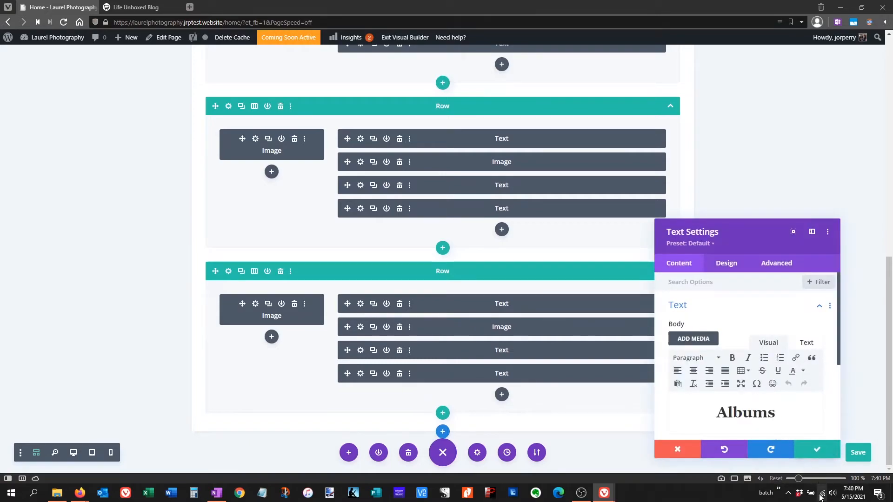
left_click_drag(719, 413, 774, 415)
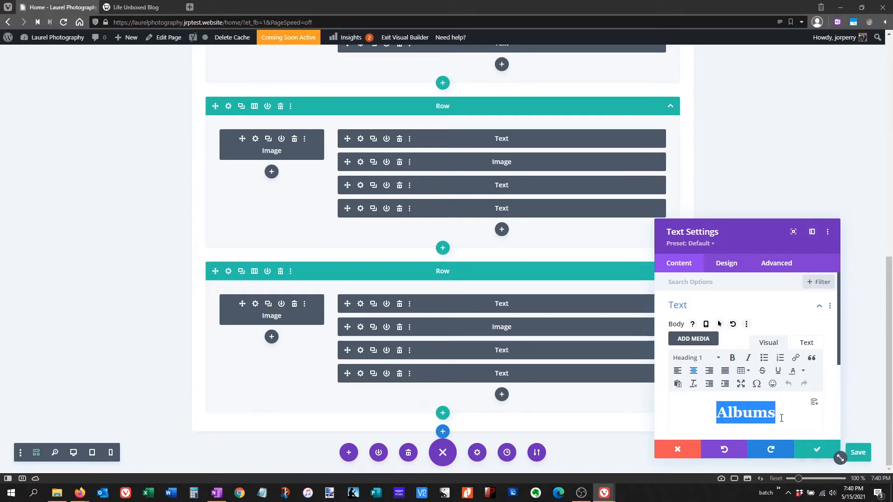
type("Packa")
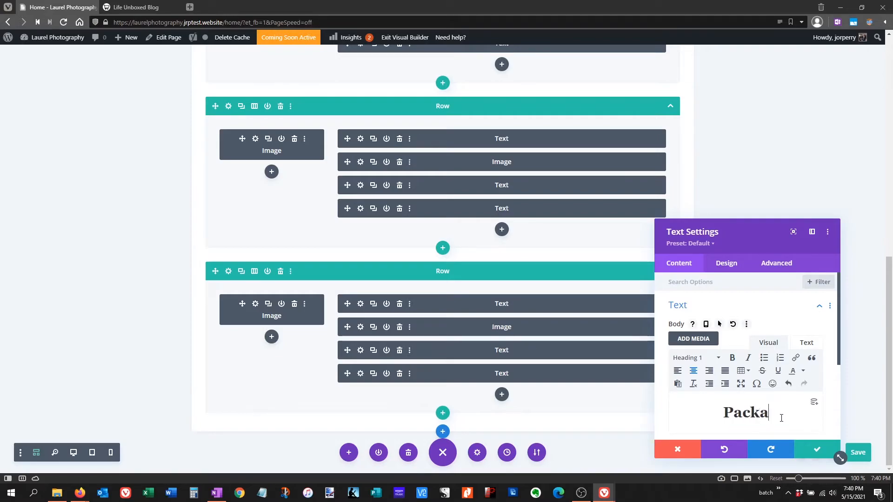
type("ges")
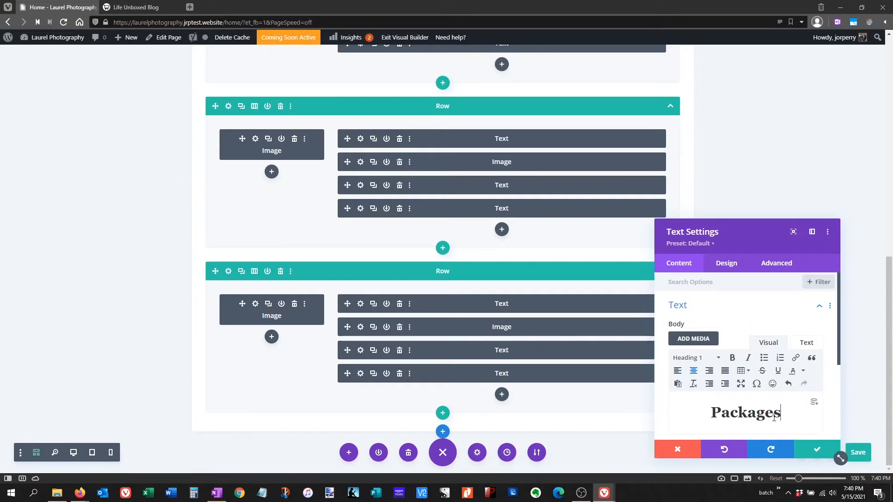
left_click(817, 450)
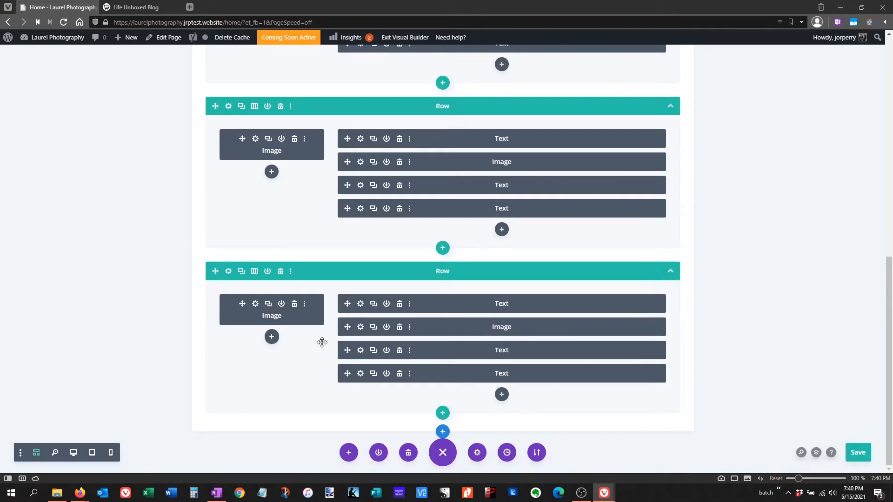
Change the last row's Featured Weddings heading to "Let's Plan Your Big Day", save it, and review the rows in desktop view
left_click(361, 351)
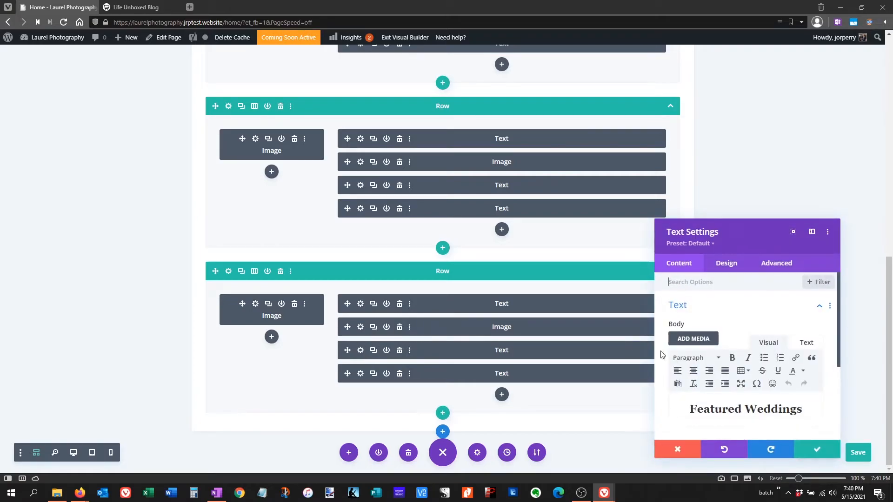
left_click_drag(691, 410, 801, 409)
key("ctrl+c")
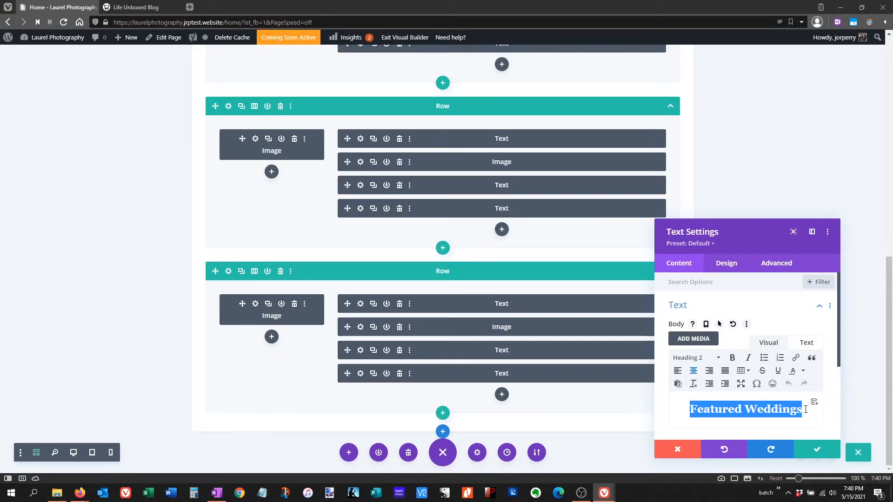
type("L")
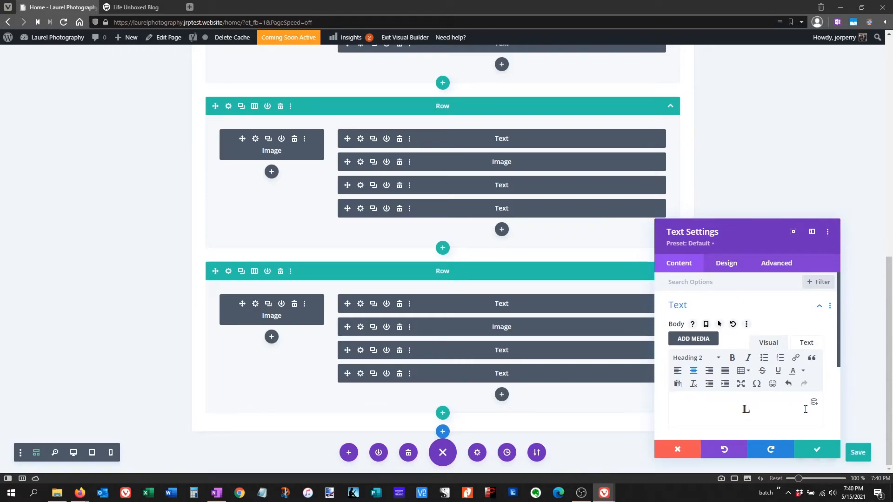
type("et's Plan Your Big Day")
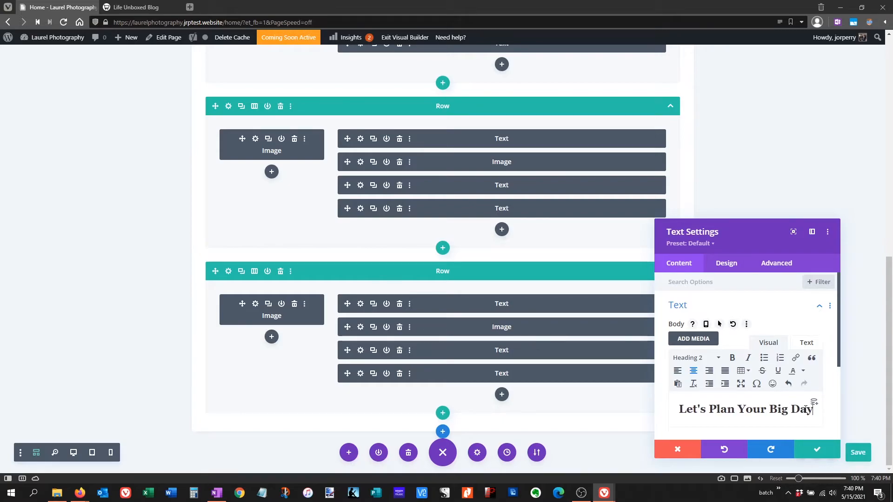
left_click(820, 450)
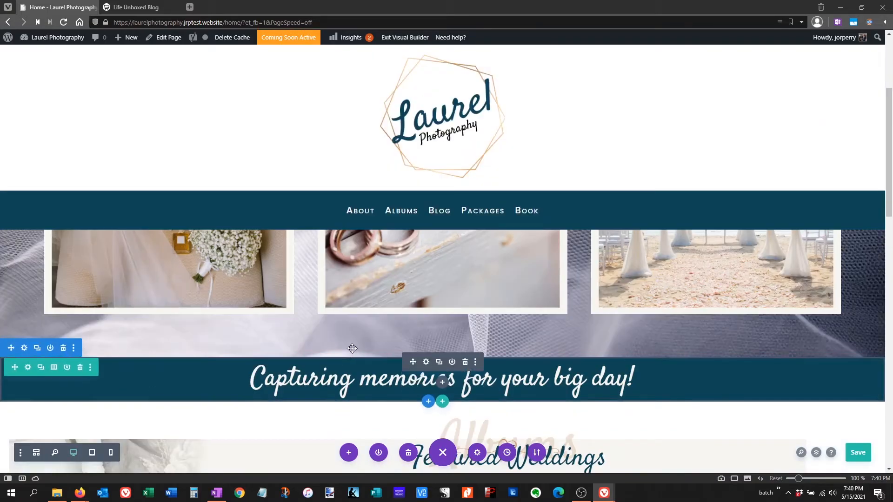
scroll(359, 347, "down", 5)
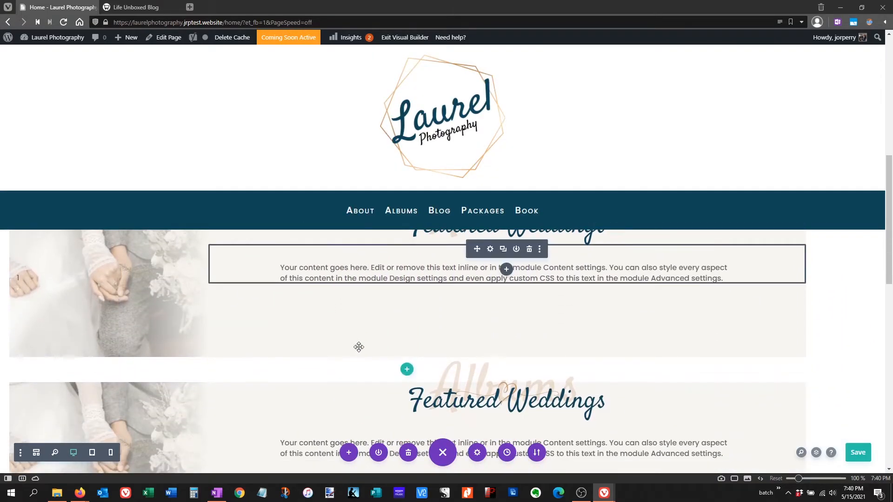
scroll(384, 342, "down", 2)
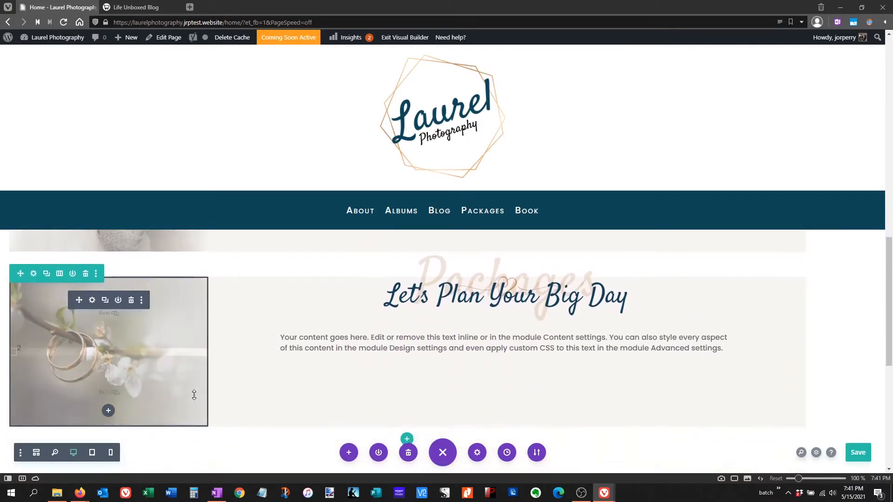
scroll(392, 353, "up", 2)
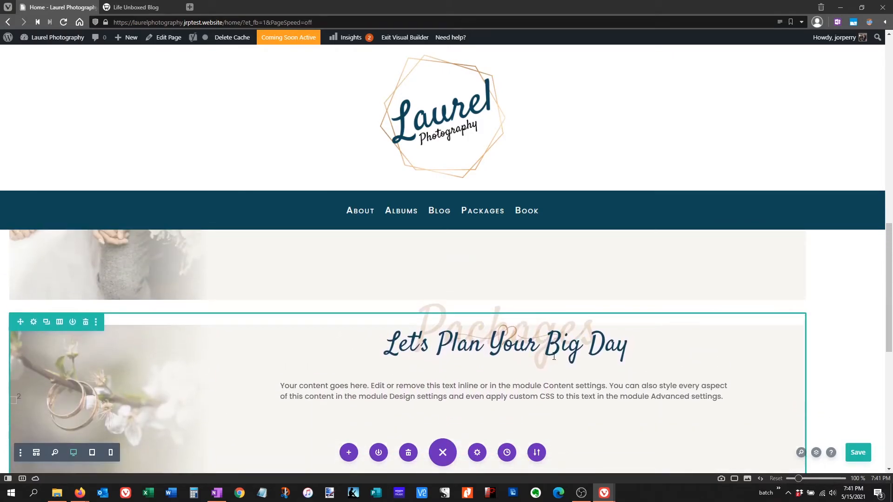
scroll(592, 370, "up", 2)
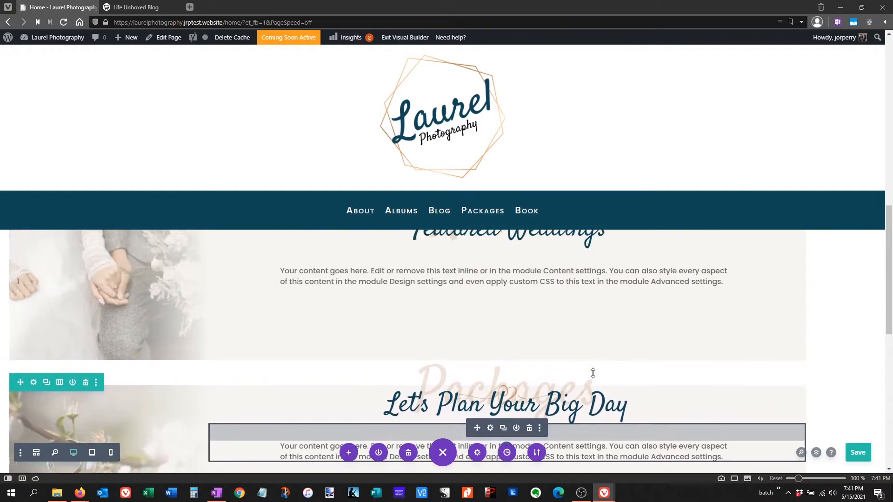
scroll(474, 342, "up", 1)
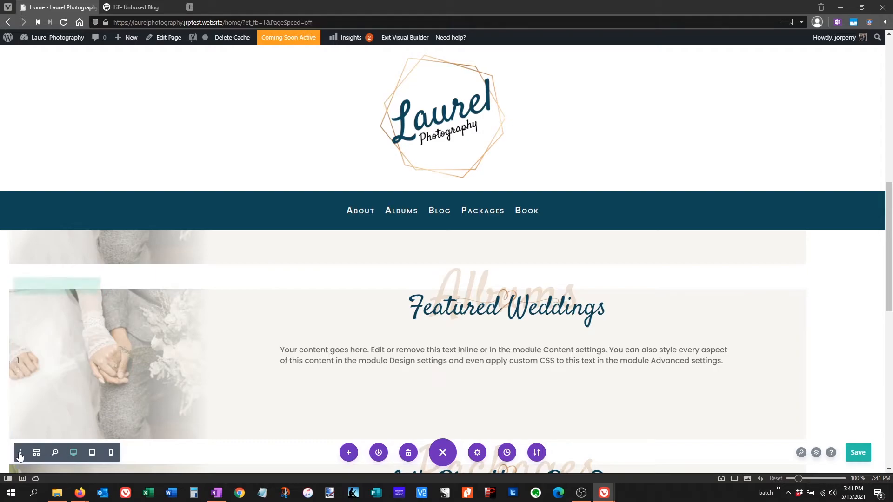
In wireframe view, change the middle feature row's column layout to three-quarters followed by one-quarter
left_click(36, 454)
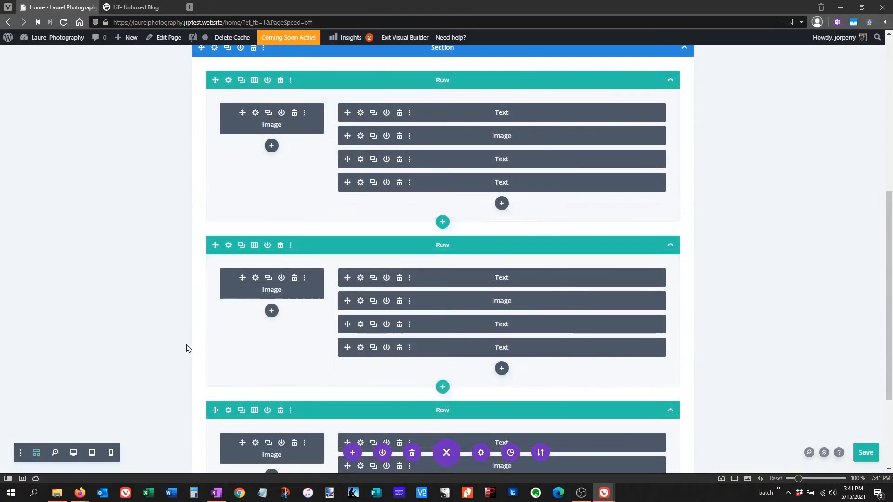
scroll(204, 320, "down", 1)
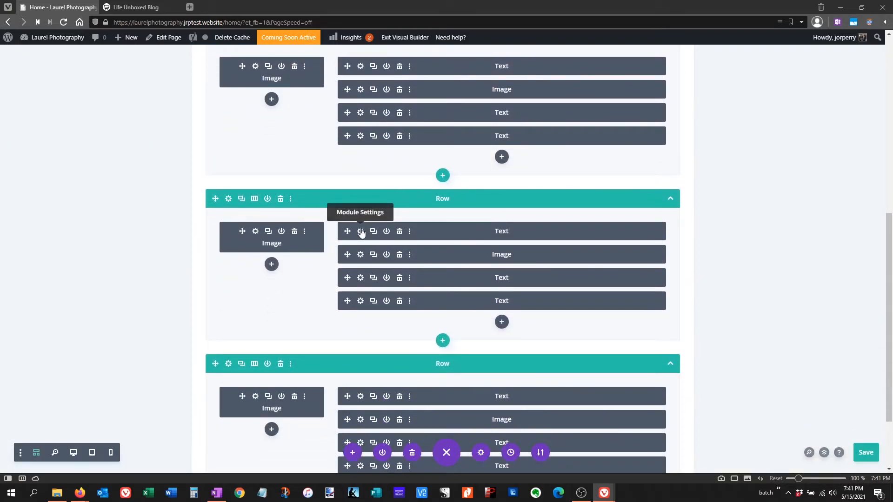
left_click(254, 199)
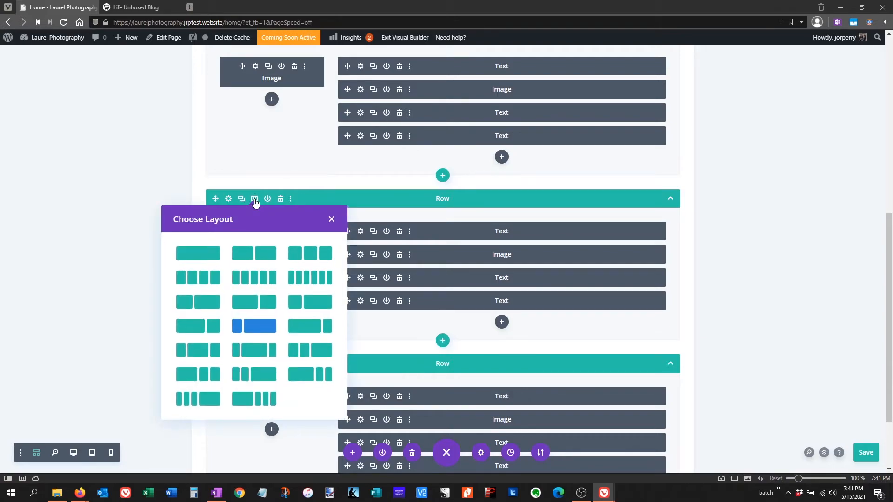
left_click(307, 329)
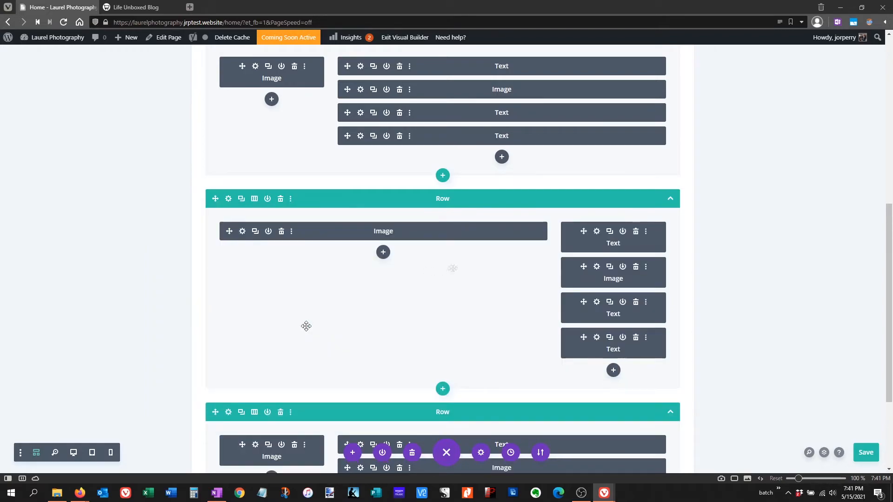
Move the middle row's text and heart modules into the wide column and its photo module into the narrow one, then check the desktop view
left_click_drag(583, 231, 325, 261)
left_click_drag(585, 232, 291, 286)
left_click_drag(585, 231, 571, 268)
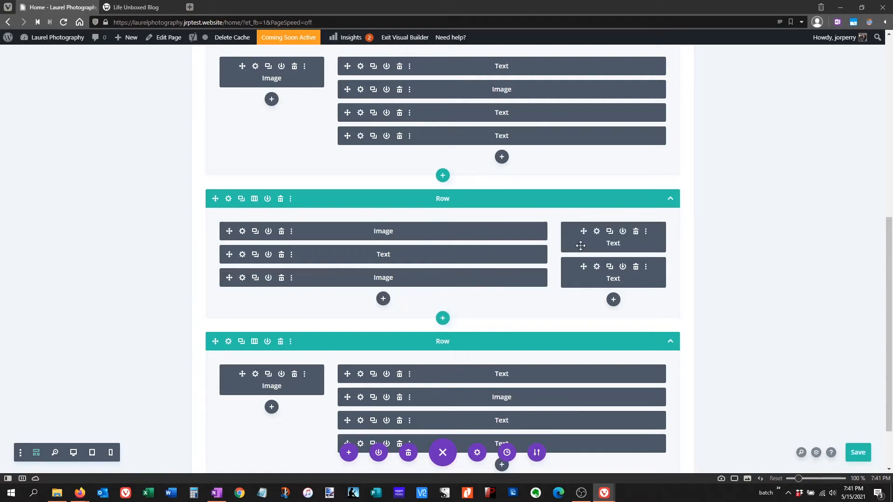
left_click_drag(580, 232, 371, 300)
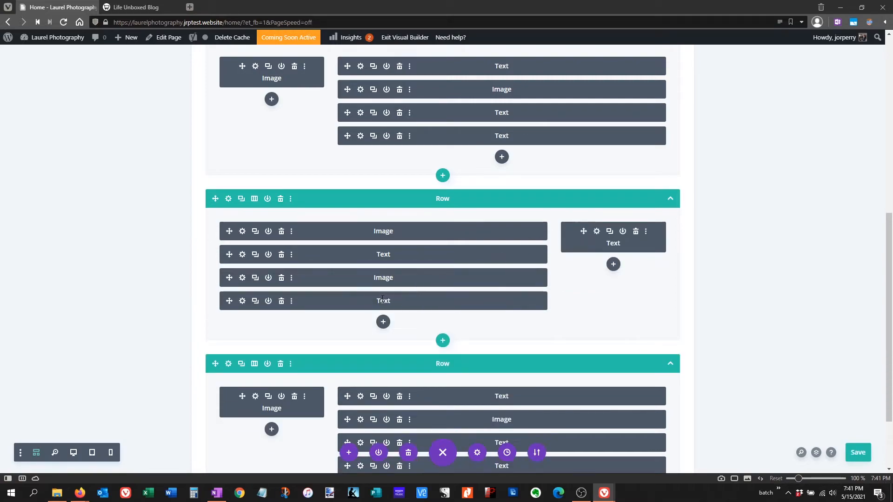
left_click_drag(481, 286, 327, 340)
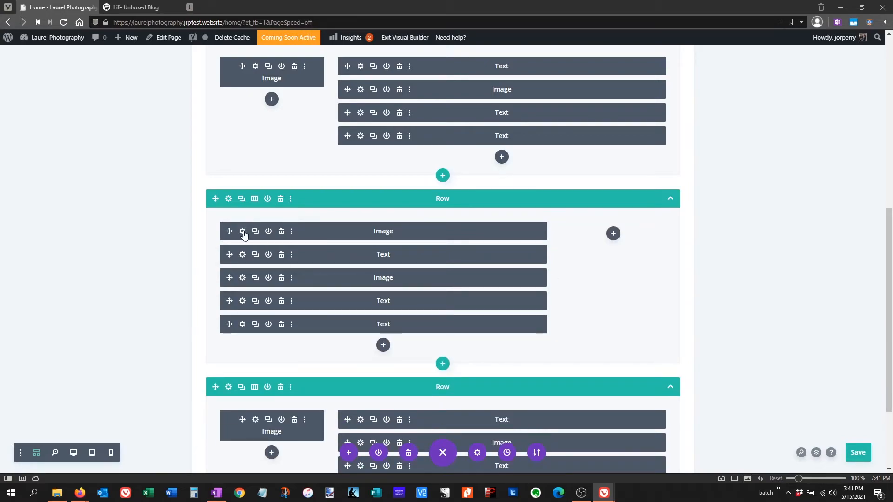
left_click_drag(229, 231, 582, 232)
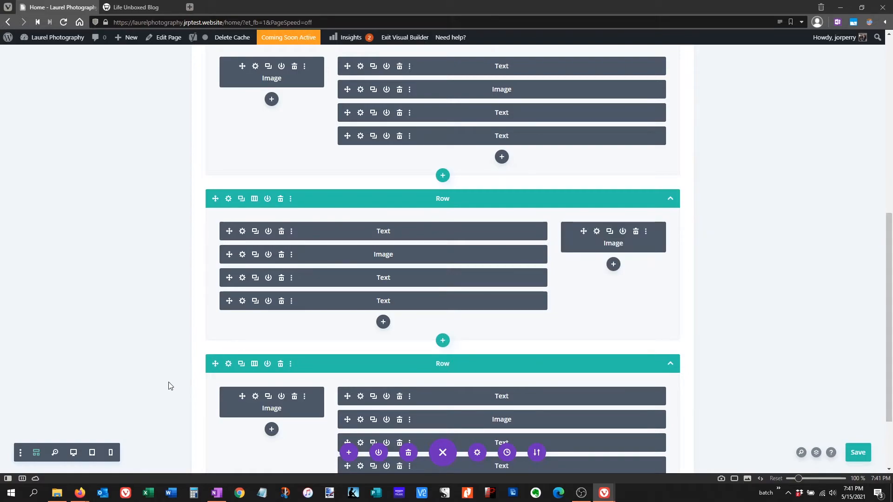
left_click(73, 456)
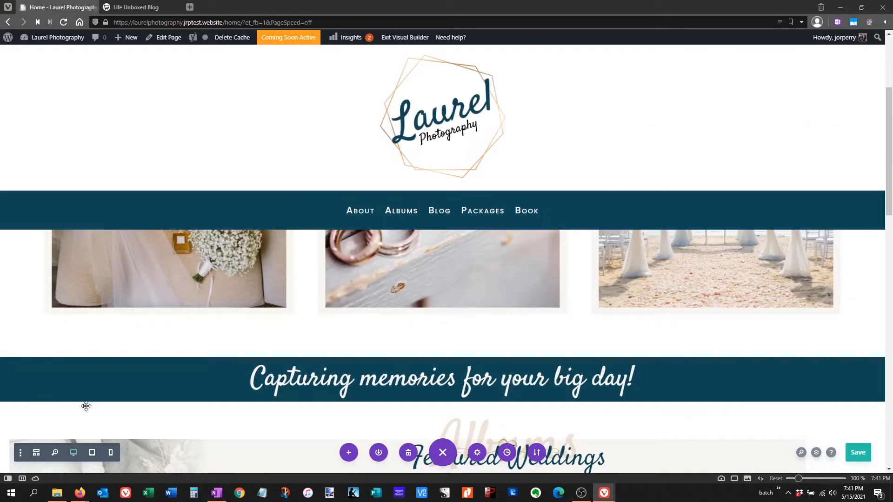
scroll(207, 354, "down", 5)
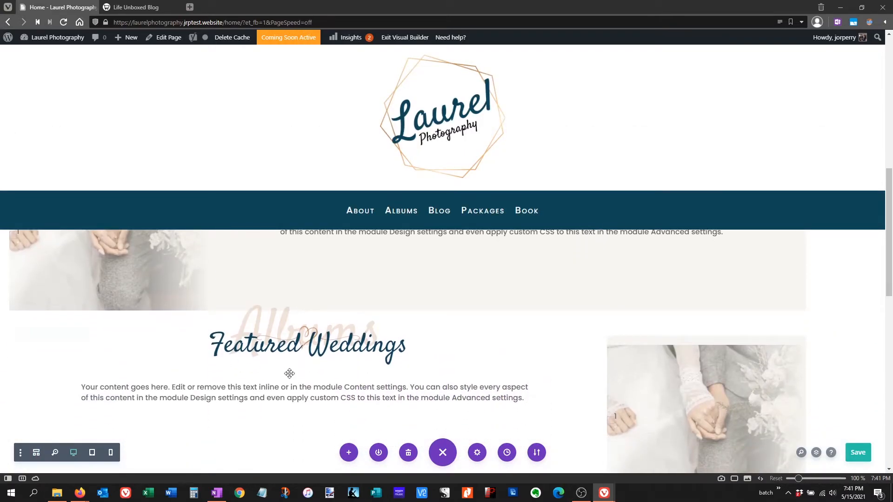
scroll(289, 374, "down", 2)
scroll(256, 365, "up", 2)
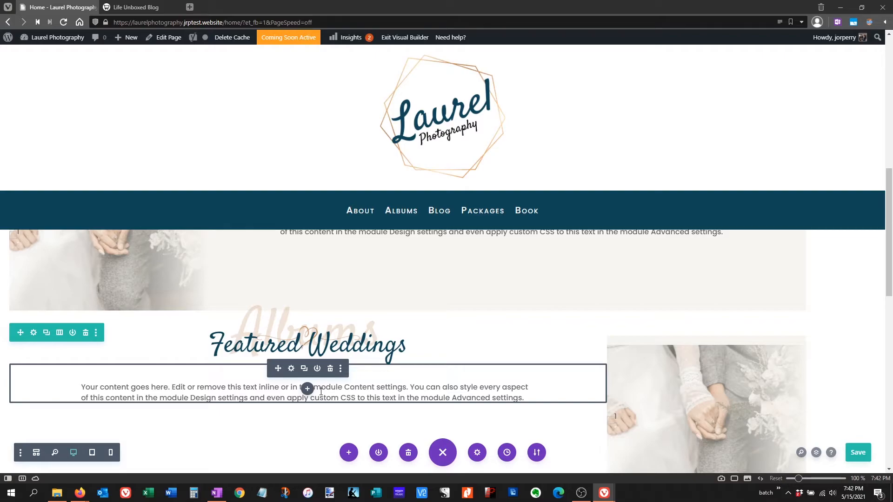
In wireframe view, open the first feature row's Albums Text module and select its word for replacement
left_click(37, 457)
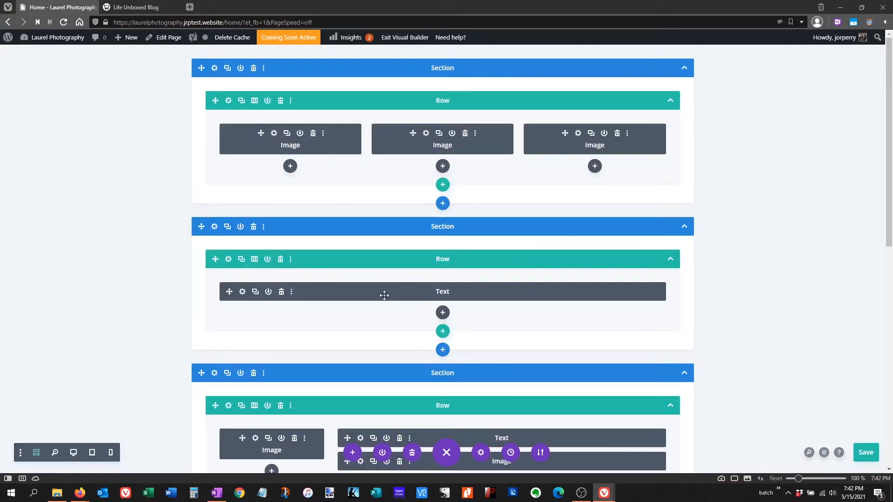
scroll(385, 295, "down", 3)
scroll(406, 303, "down", 1)
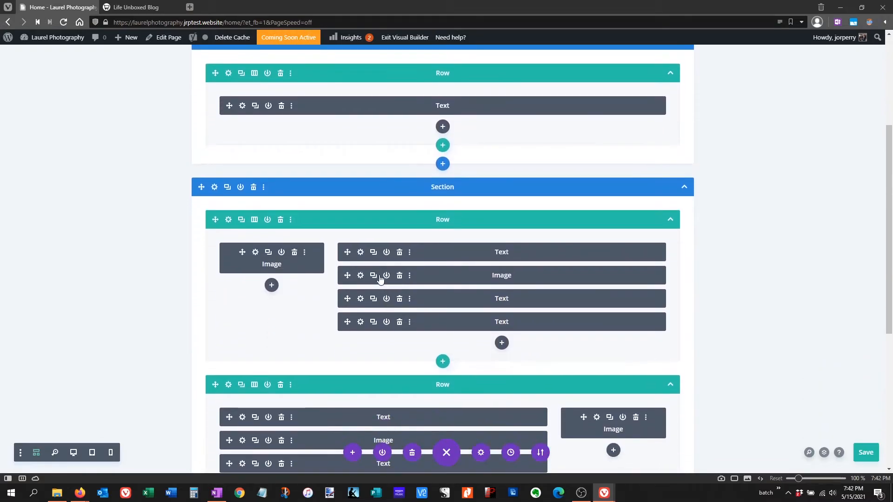
left_click(361, 252)
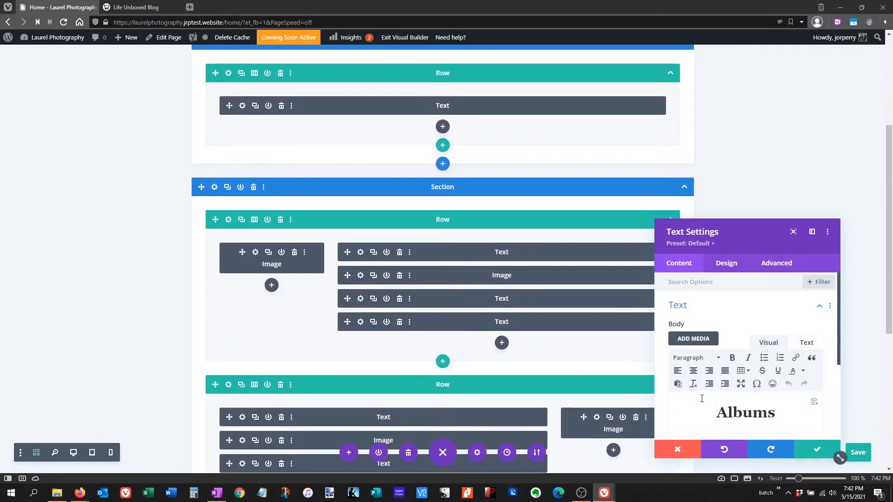
left_click_drag(716, 413, 774, 414)
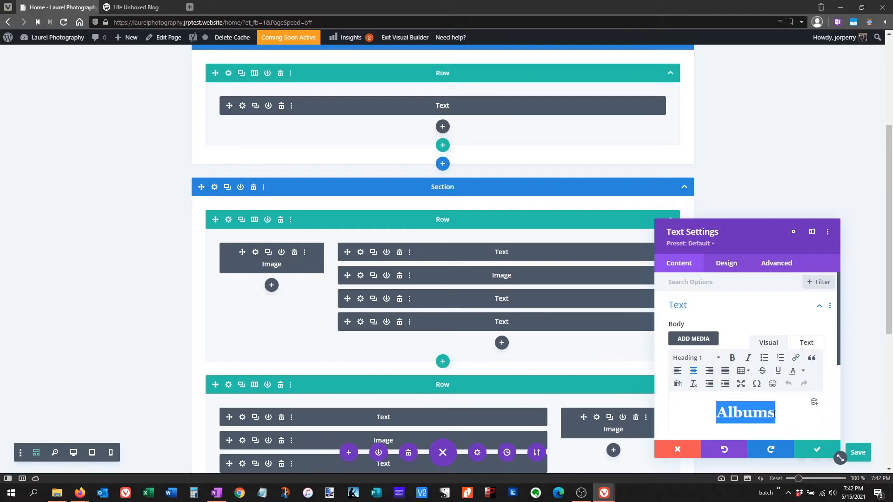
Replace the first feature row's title with "Blog" and its heading with "Ideas for Your Day", then check the desktop view
key("ctrl+v")
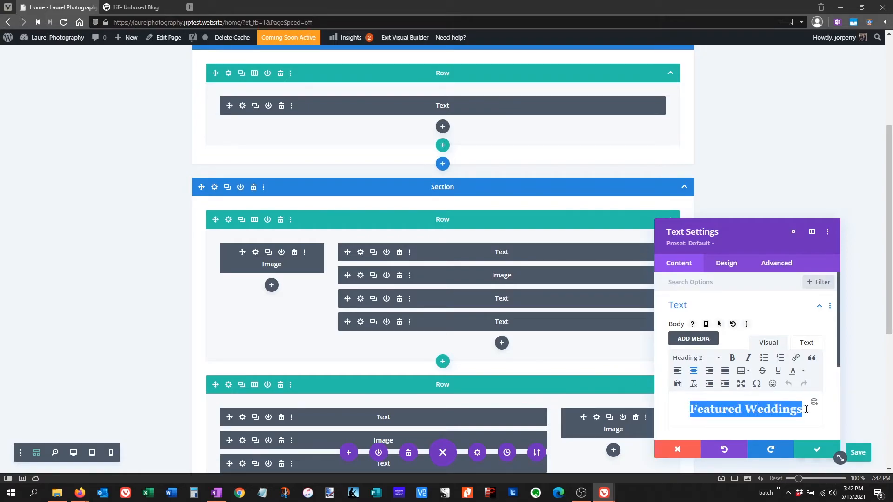
key("BackSpace")
type("Idea")
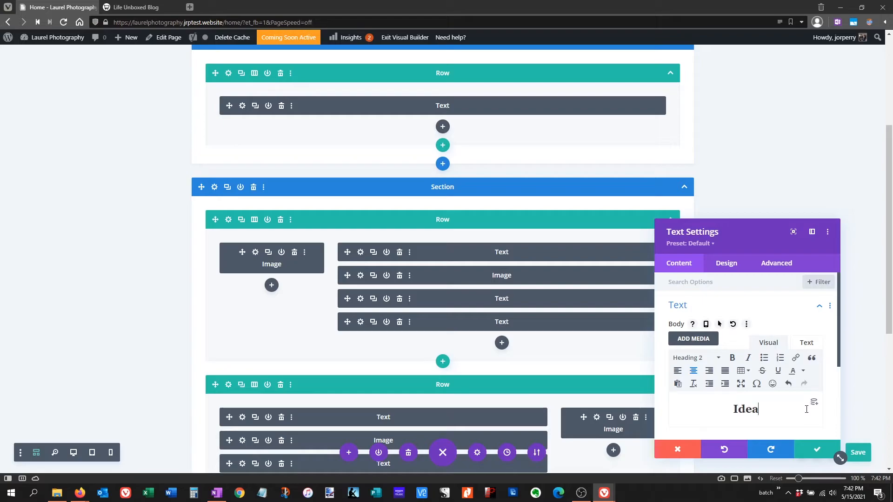
type("s for Your Day")
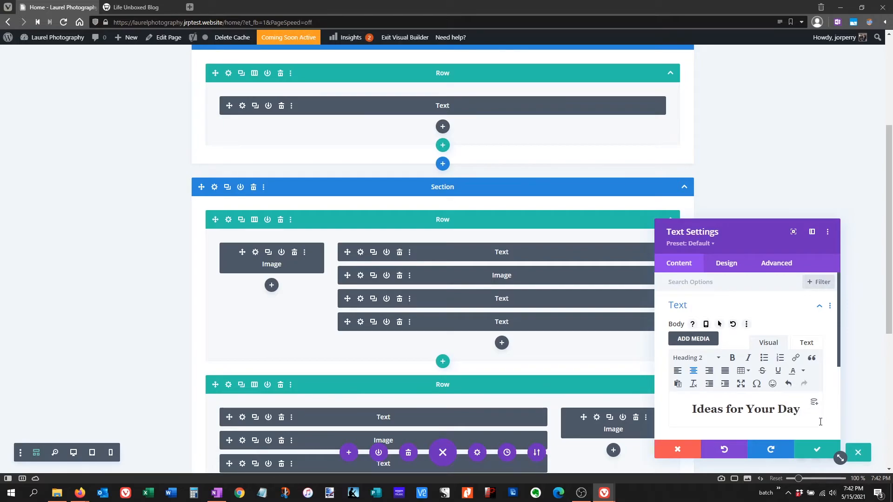
left_click(818, 449)
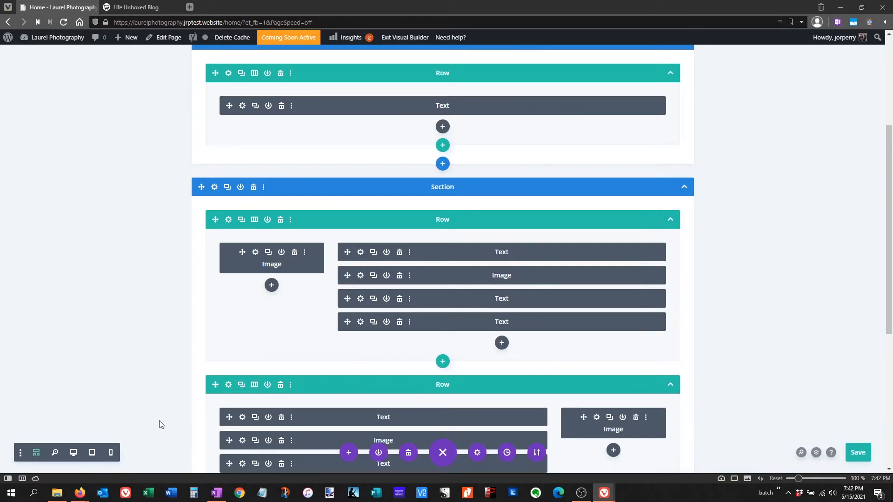
left_click(74, 453)
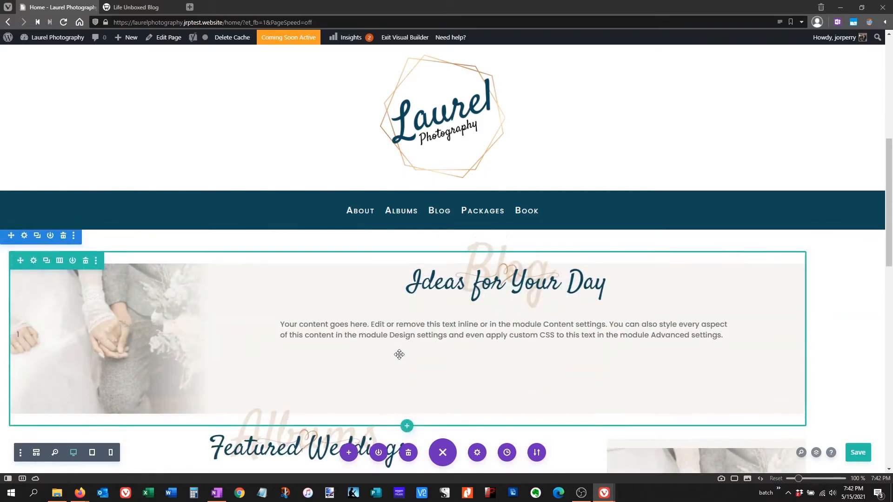
scroll(399, 354, "down", 3)
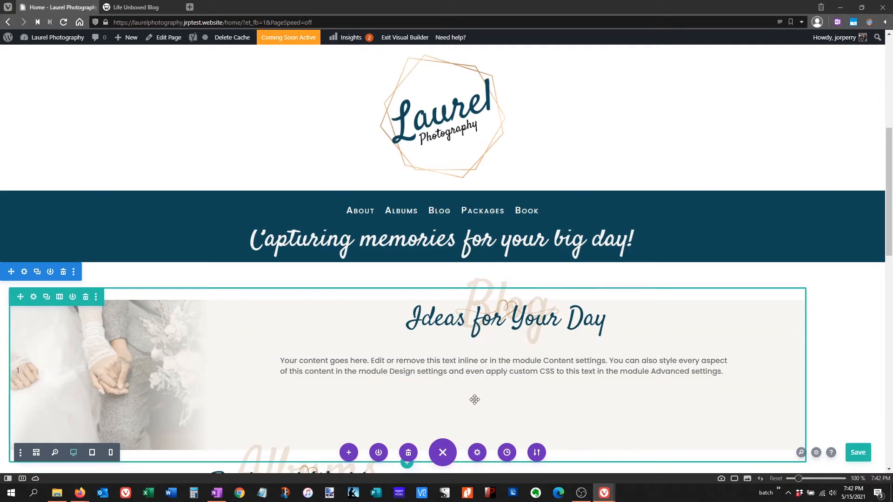
Restore the Edited Text state of 7:42:23 PM from the editing history to bring back the first row's "Featured Weddings" heading
left_click(507, 454)
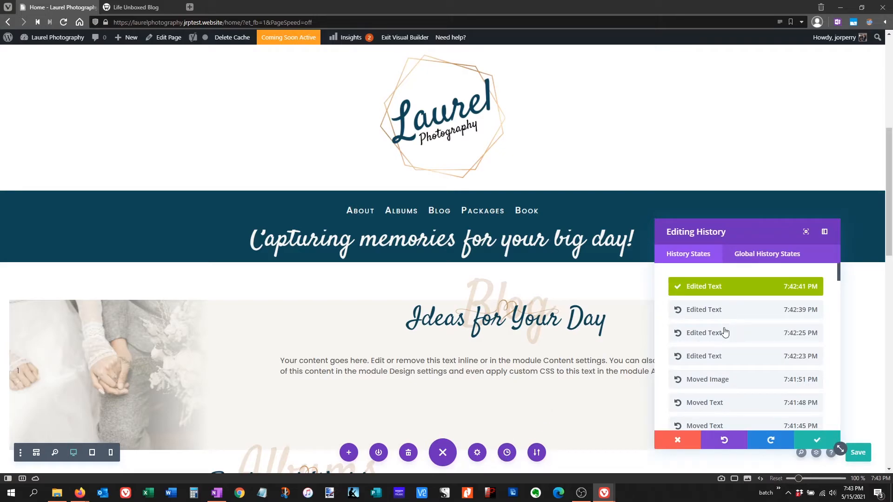
left_click(716, 358)
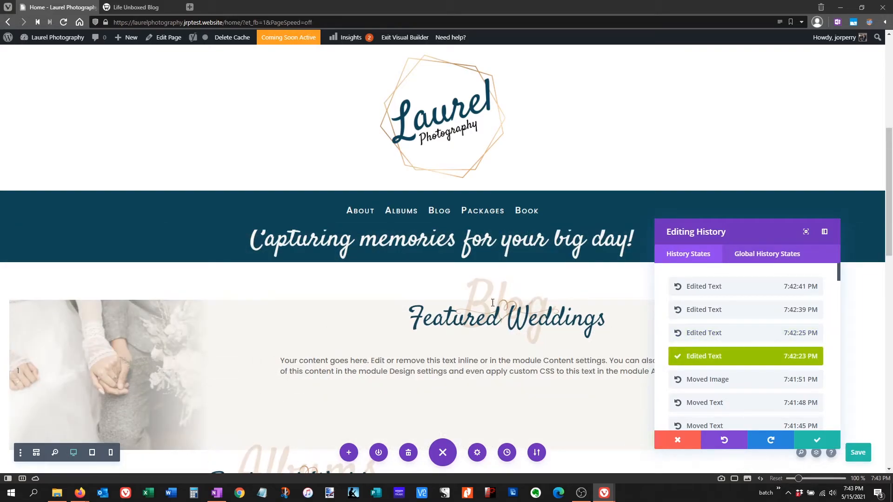
scroll(762, 367, "down", 1)
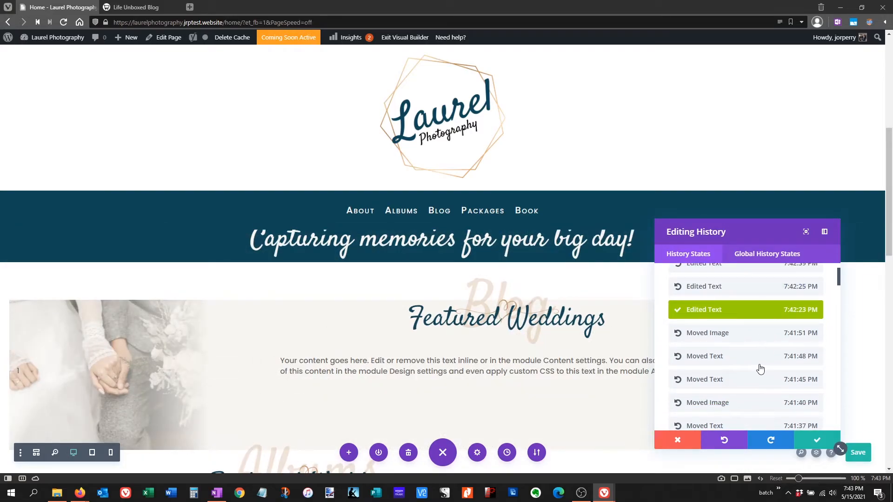
scroll(759, 367, "down", 1)
scroll(758, 368, "up", 2)
scroll(758, 368, "up", 1)
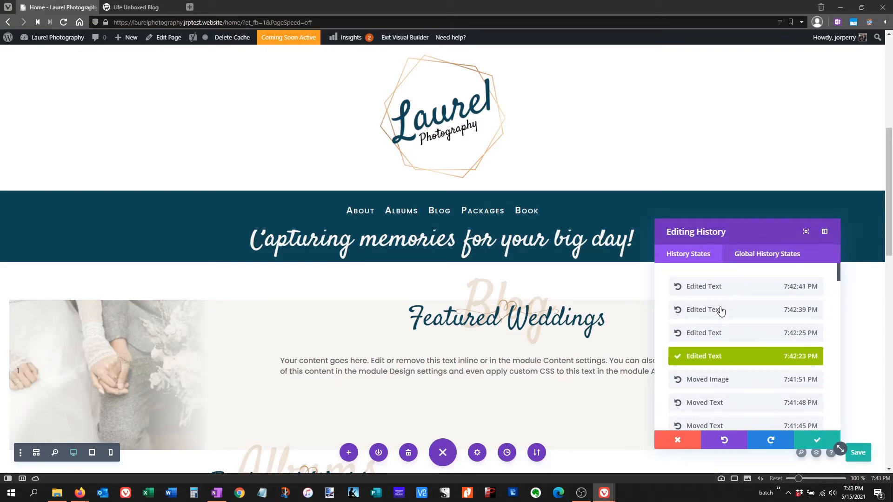
left_click(724, 339)
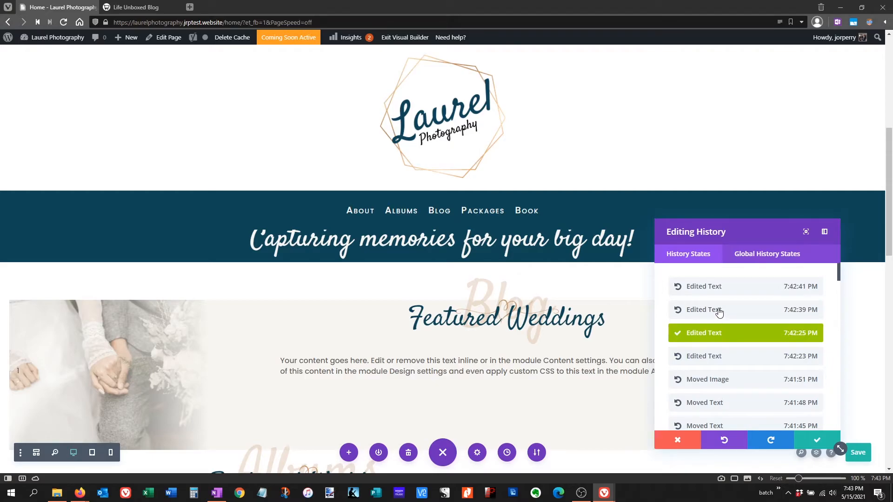
left_click(720, 312)
left_click(717, 292)
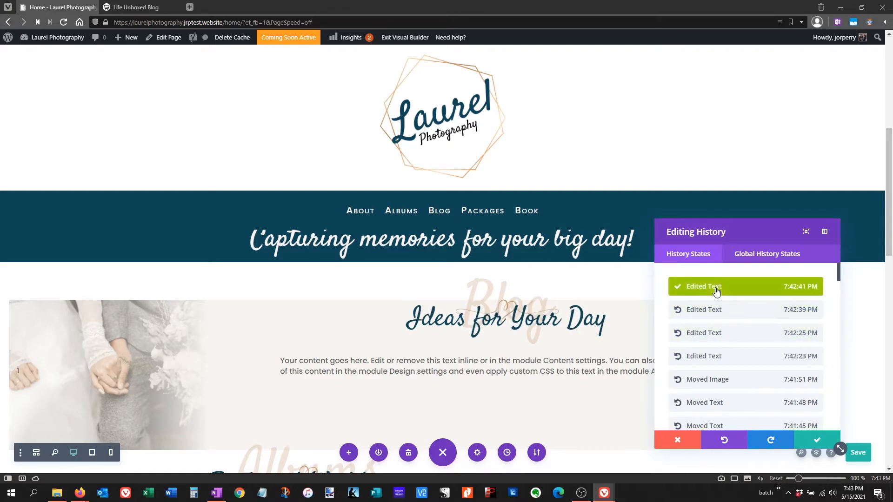
left_click(718, 359)
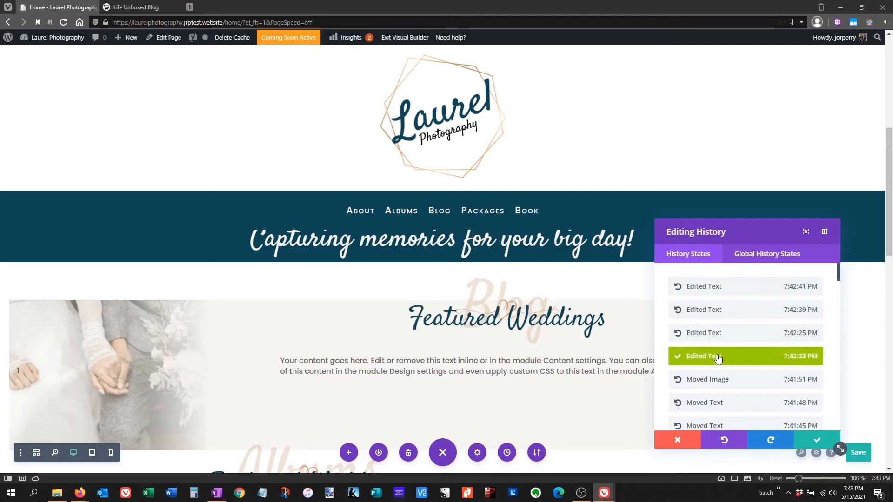
left_click(818, 442)
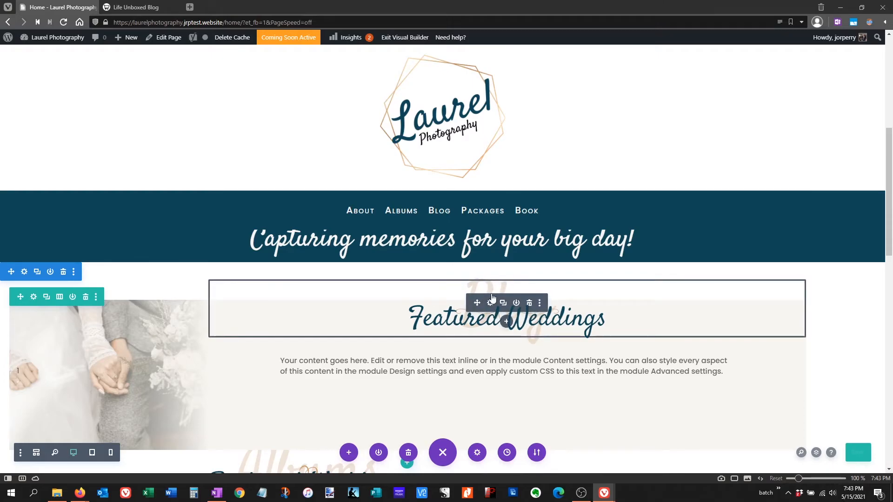
Change the first feature row's title from "Blog" back to "Albums" and save the text module
left_click(491, 301)
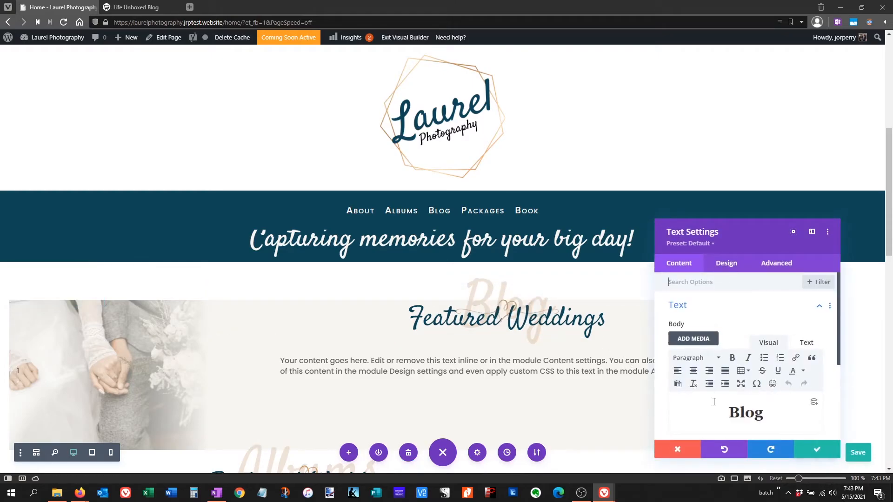
left_click_drag(727, 412, 763, 414)
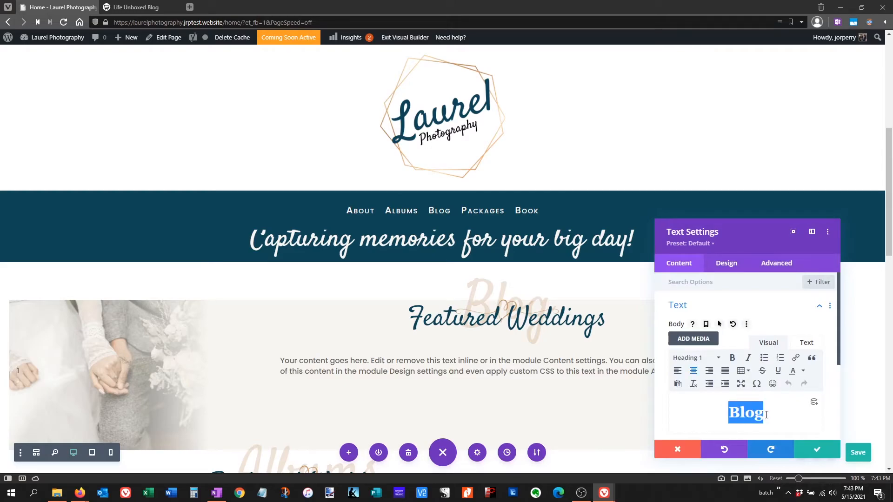
type("Albums")
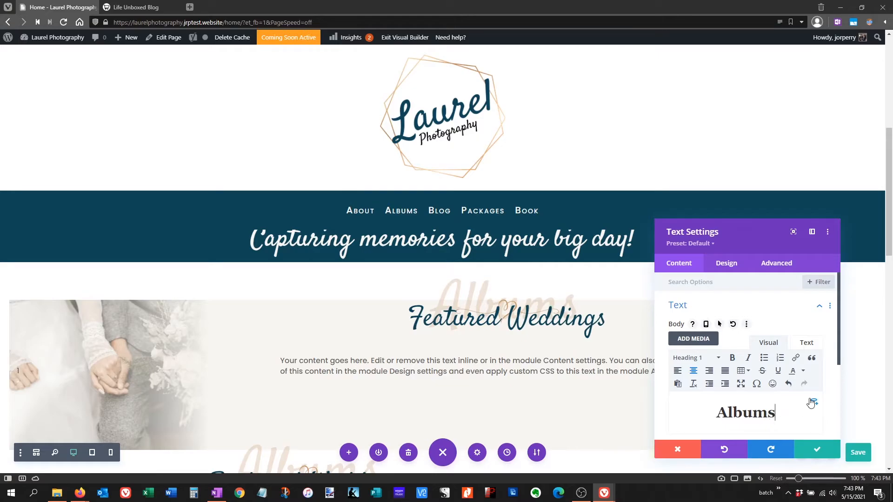
left_click(816, 449)
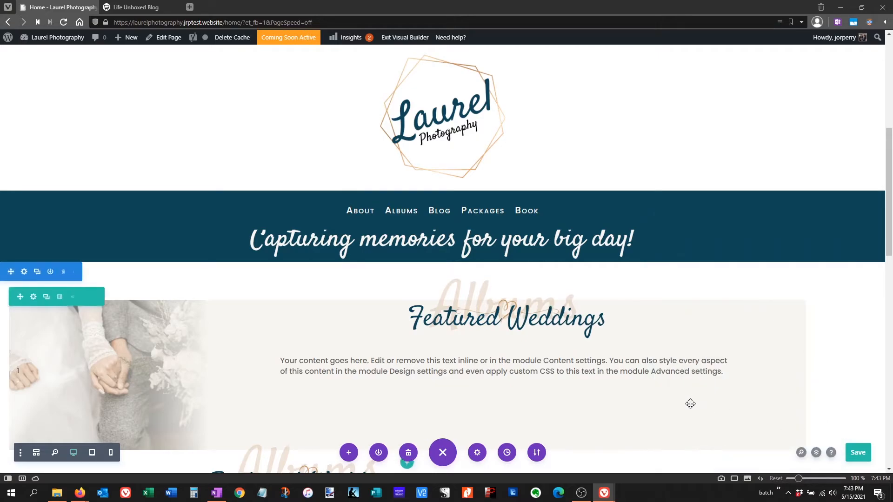
In wireframe view, change the middle feature row's "Albums" title to "Blog"
scroll(690, 404, "down", 2)
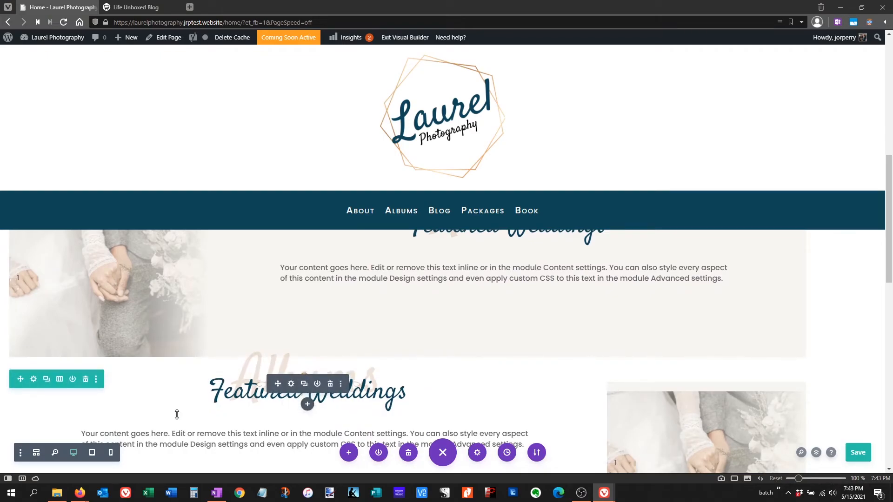
left_click(36, 455)
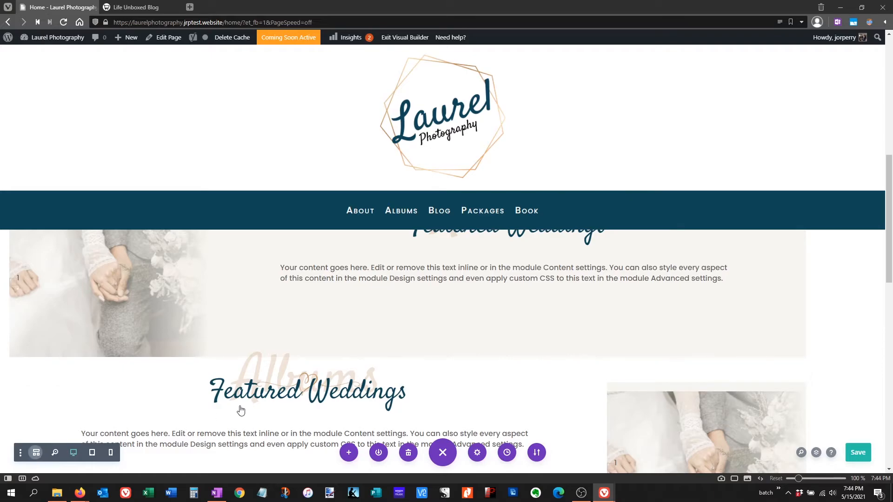
scroll(341, 346, "down", 3)
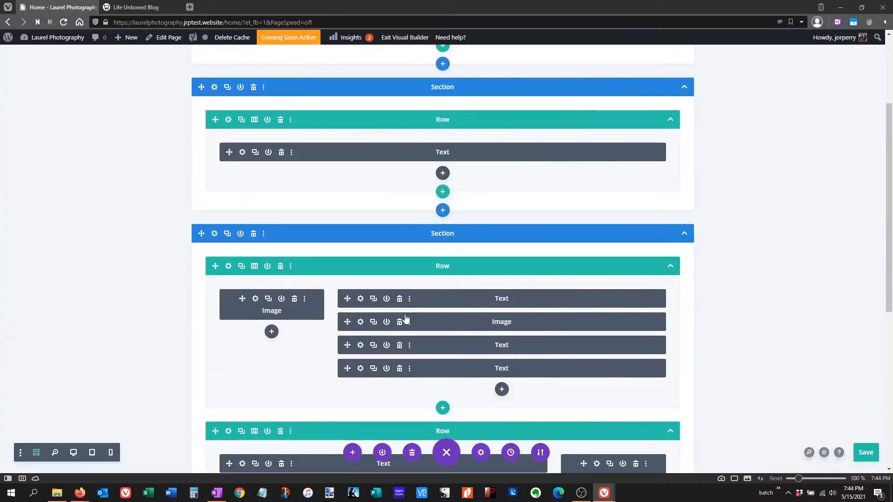
scroll(383, 347, "down", 3)
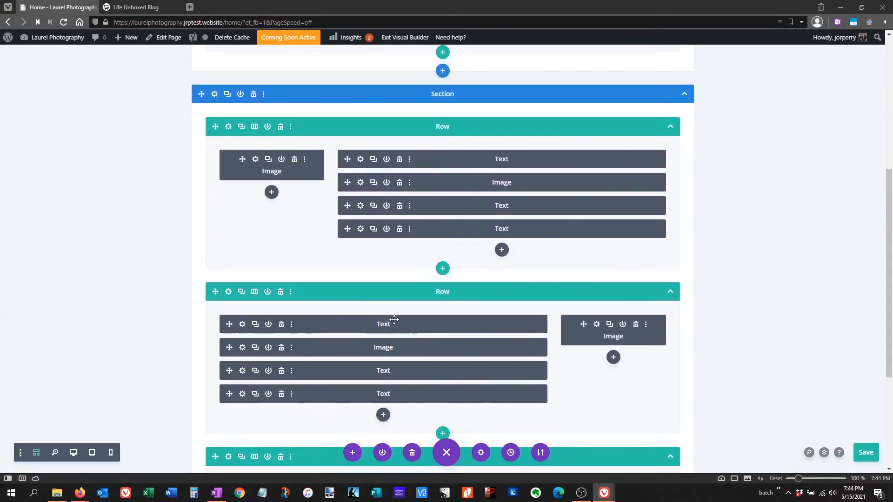
left_click(241, 324)
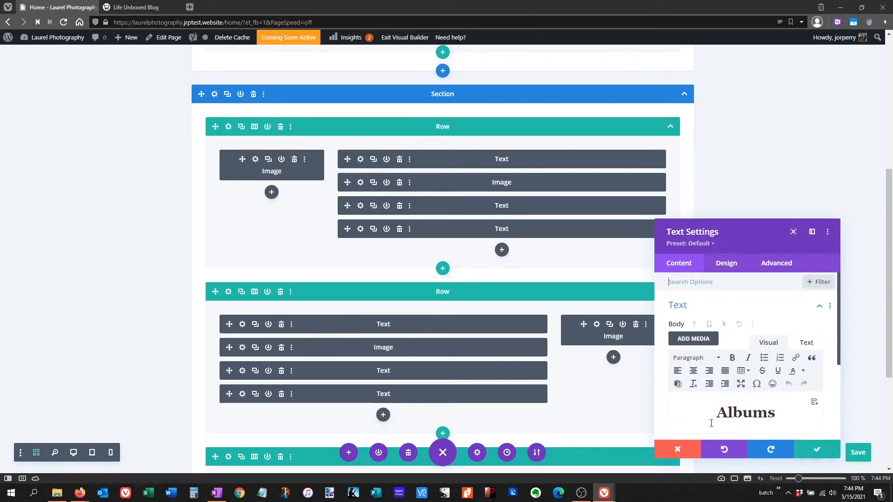
left_click_drag(716, 412, 798, 415)
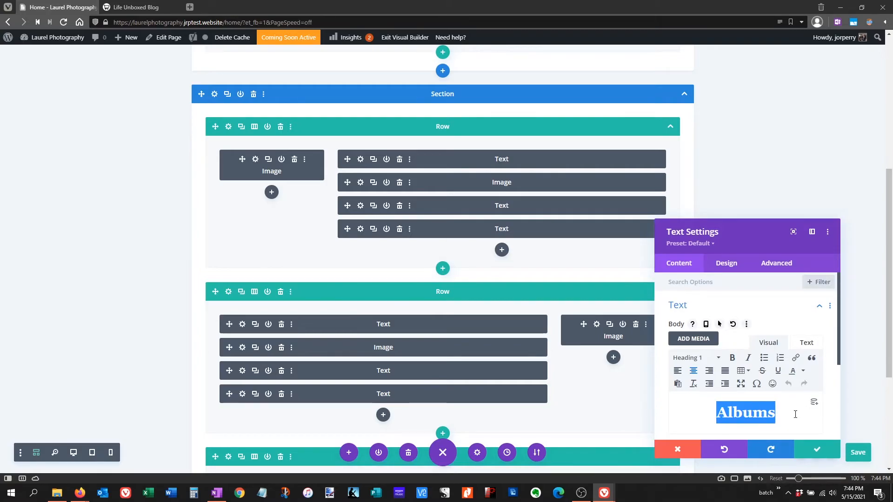
type("Blog")
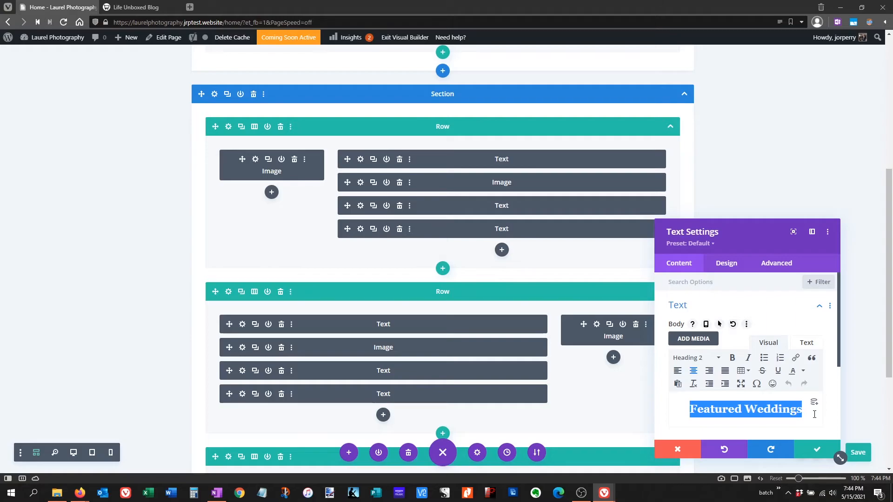
Change the middle row's "Featured Weddings" heading to "Ideas for Your Day", save the page, and review the rows in desktop view
type("Ideas fo")
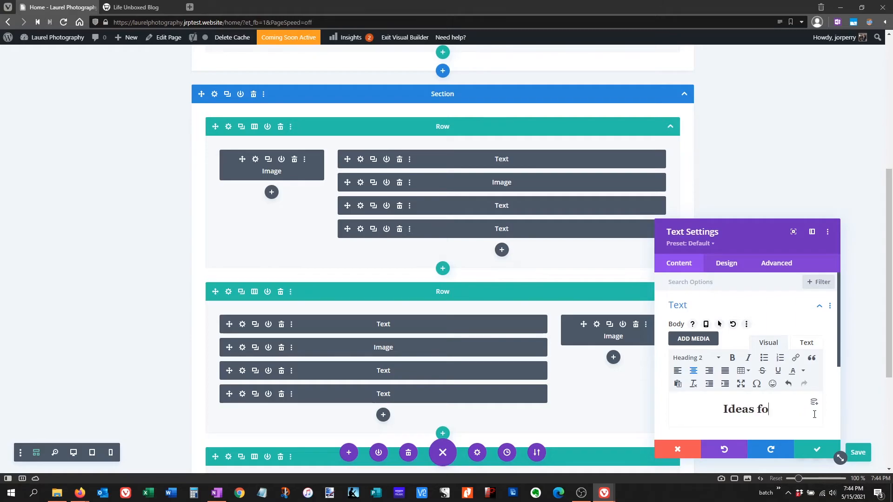
type("r Your Day")
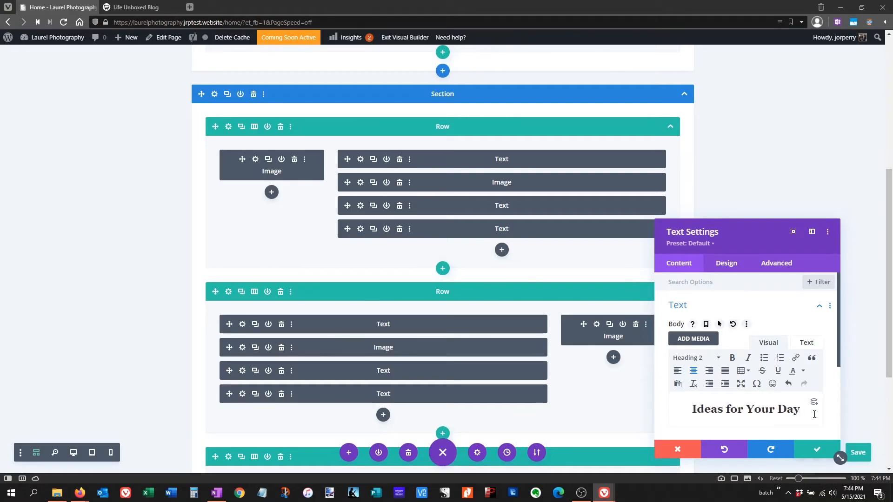
type("!")
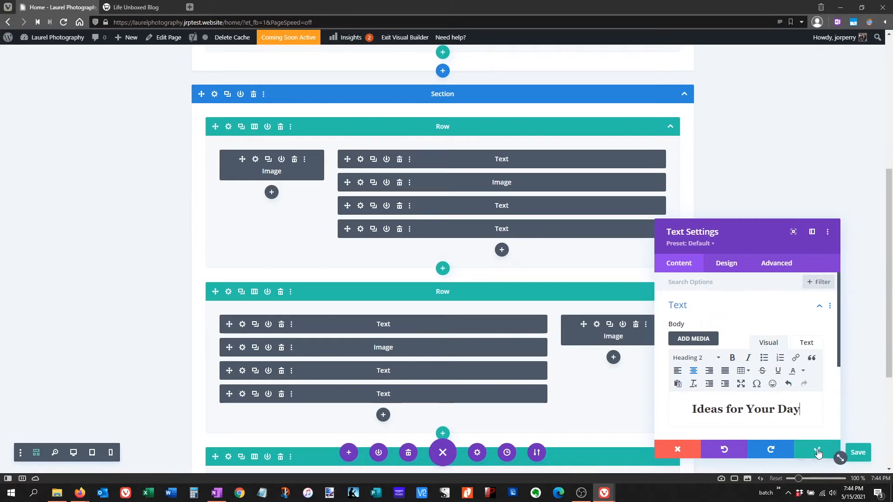
left_click(817, 449)
left_click(74, 452)
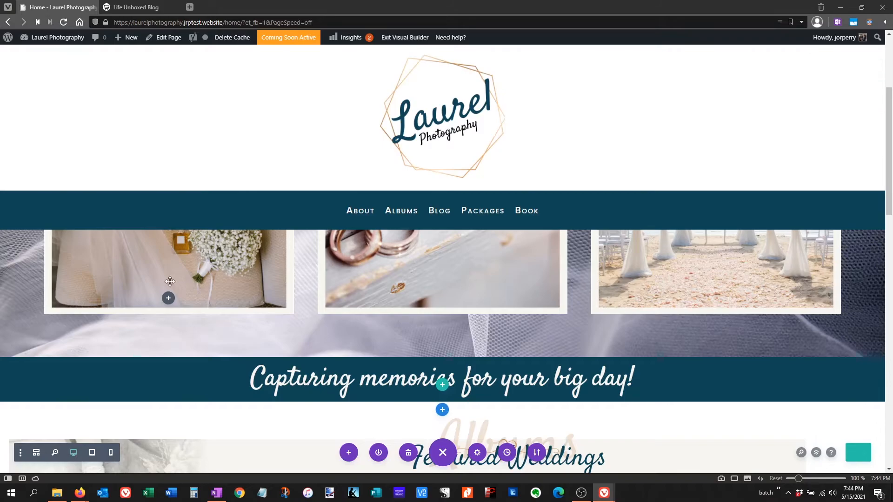
key("ctrl+s")
scroll(508, 390, "down", 4)
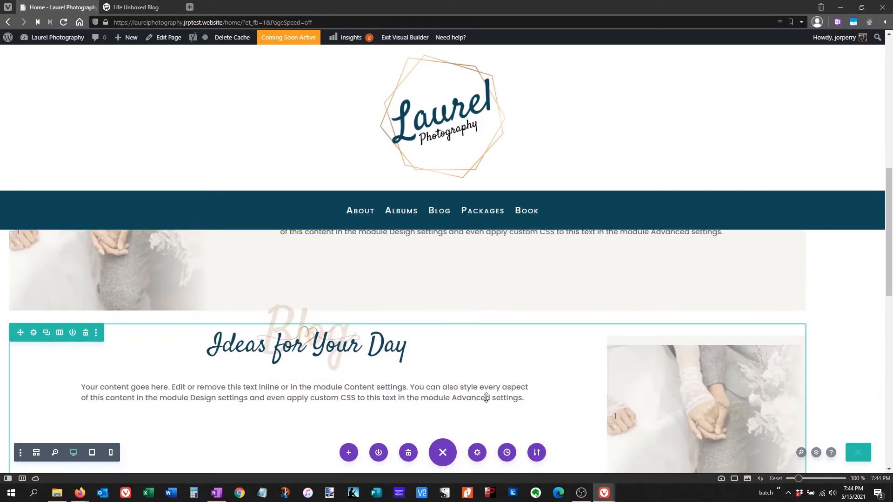
scroll(494, 390, "down", 5)
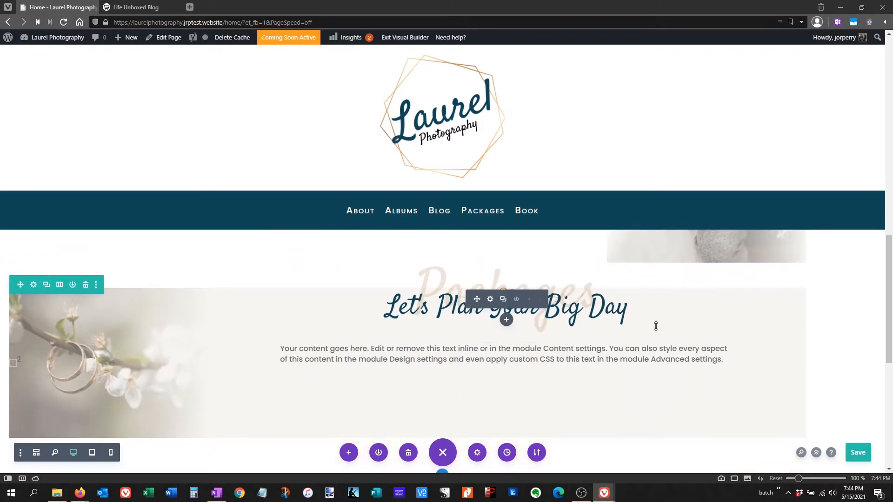
scroll(465, 406, "up", 5)
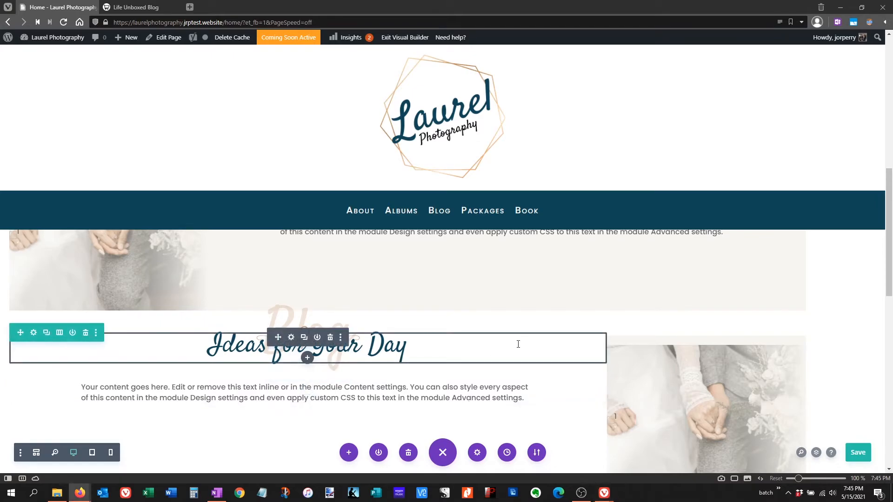
scroll(518, 343, "down", 1)
scroll(307, 342, "up", 1)
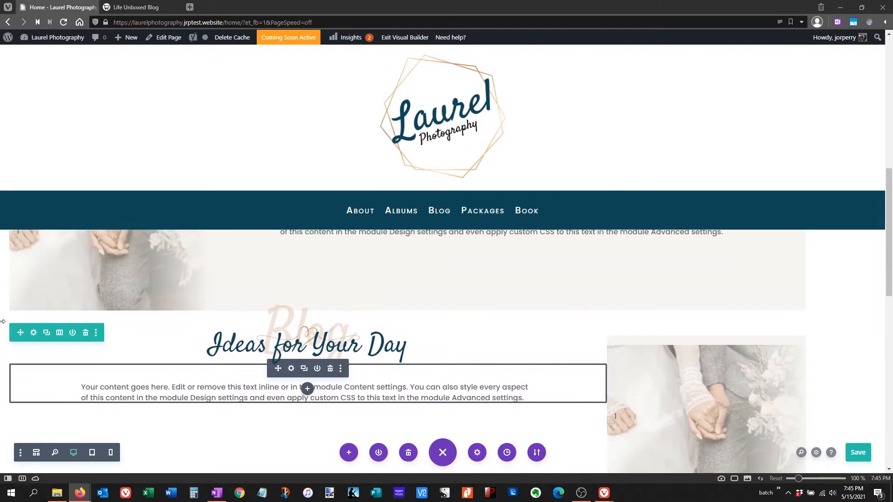
Set the Blog row's alignment to right in its sizing settings
left_click(34, 334)
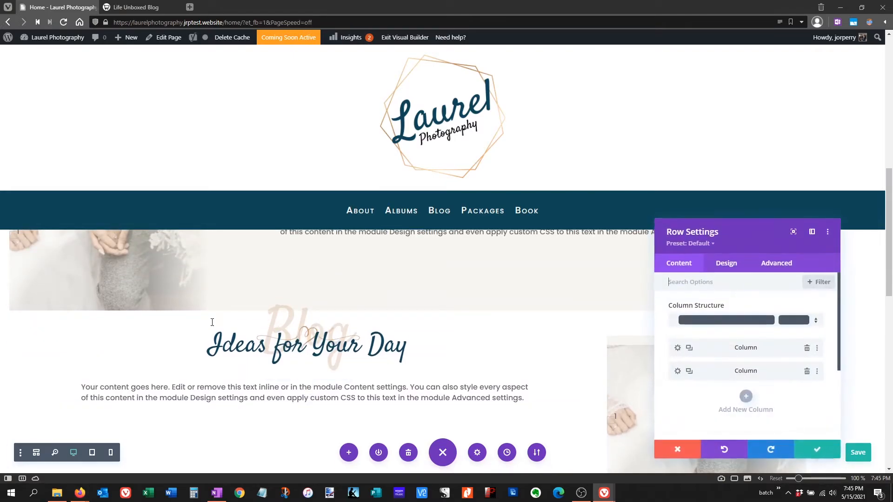
left_click(726, 267)
left_click_drag(728, 236, 424, 226)
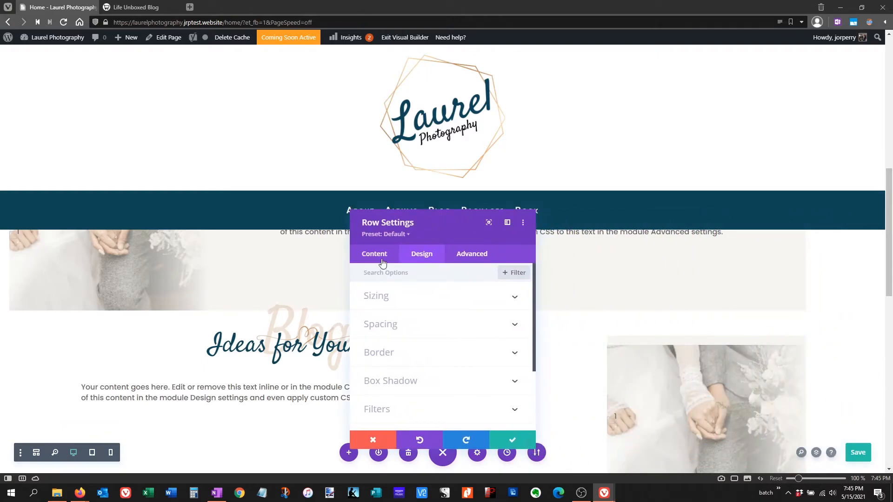
left_click(419, 298)
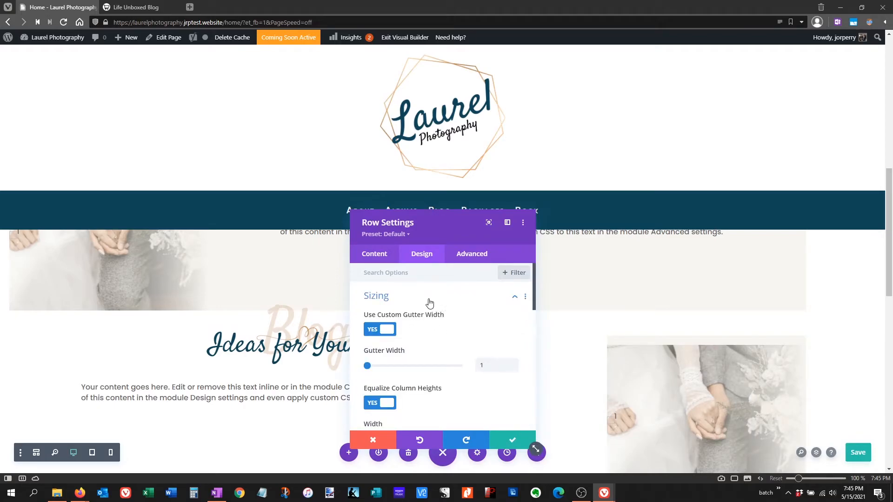
scroll(465, 344, "down", 5)
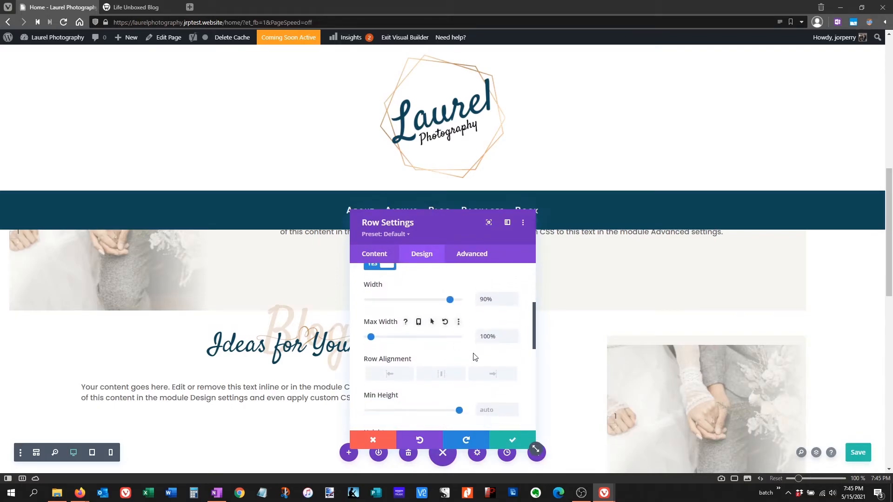
left_click(495, 375)
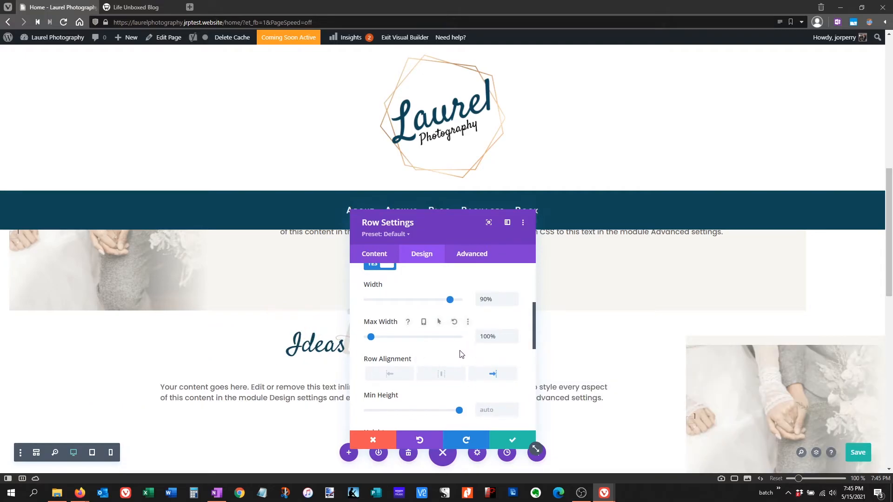
key("Escape")
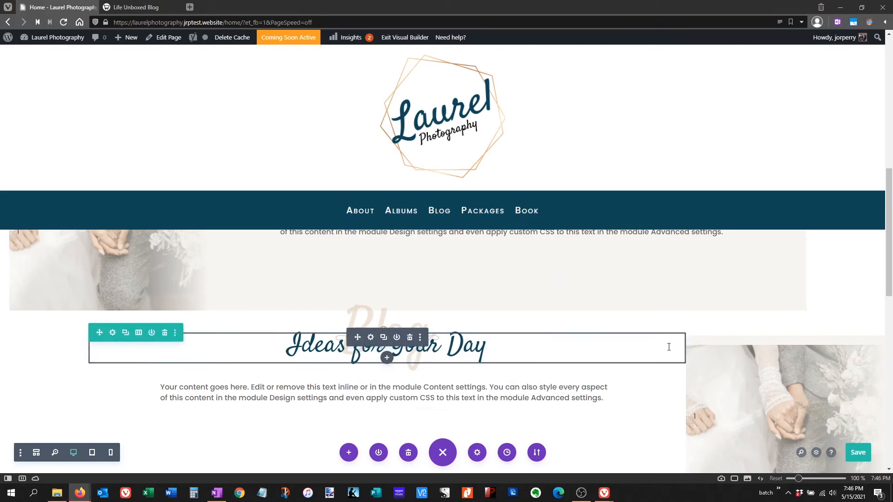
Remove the background color from the Blog row's second column, which holds the photo, and save the column and row settings
scroll(651, 353, "down", 1)
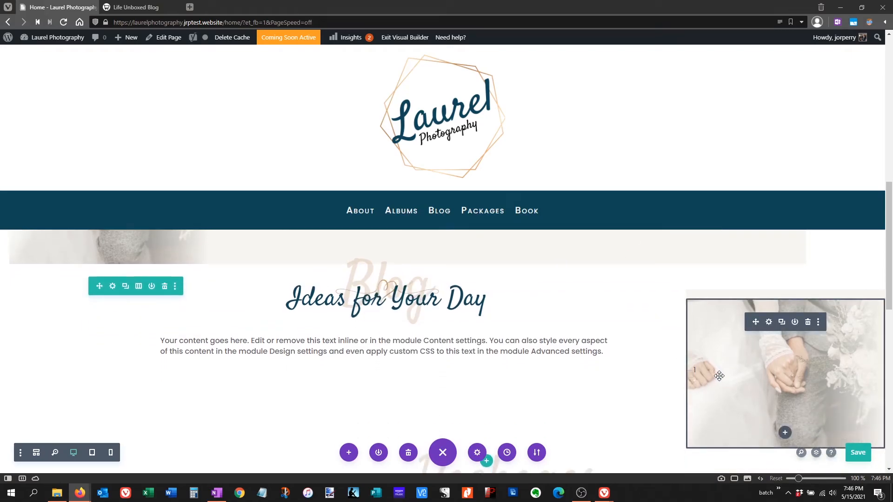
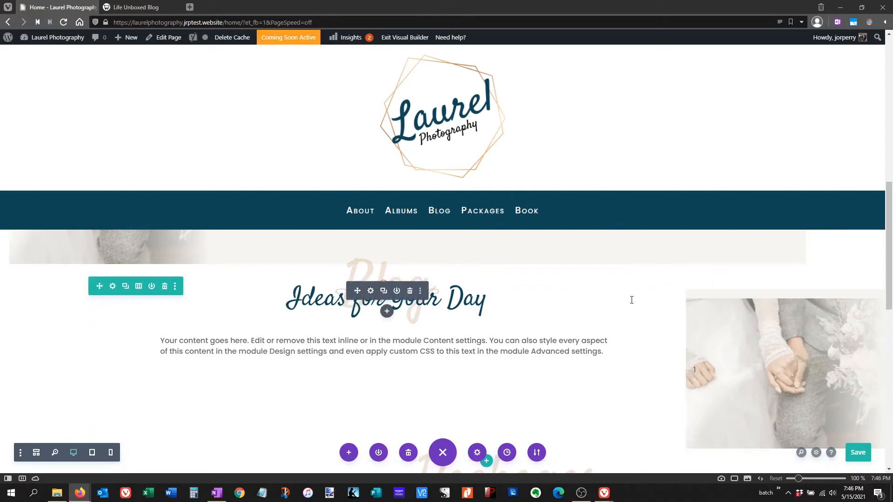
left_click(112, 286)
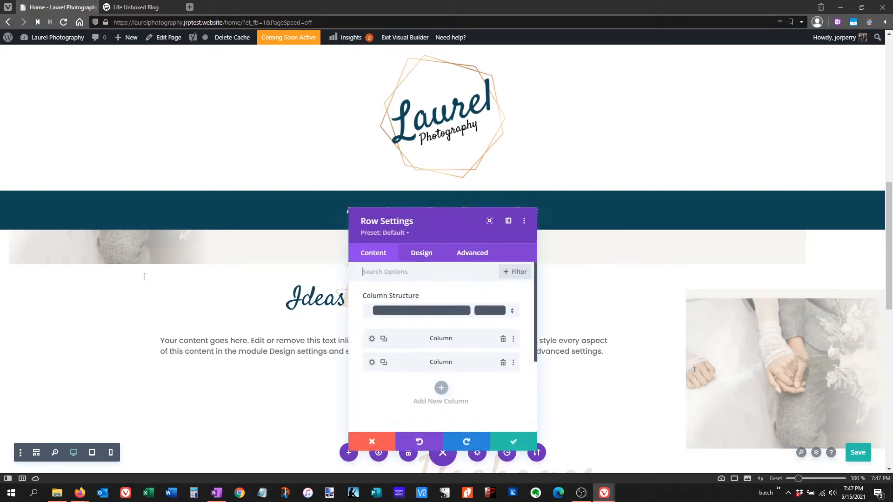
left_click(372, 362)
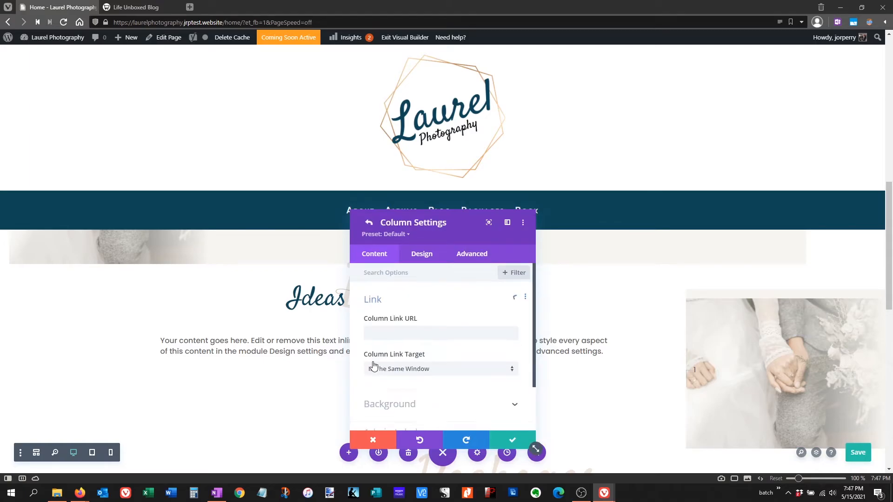
left_click(430, 402)
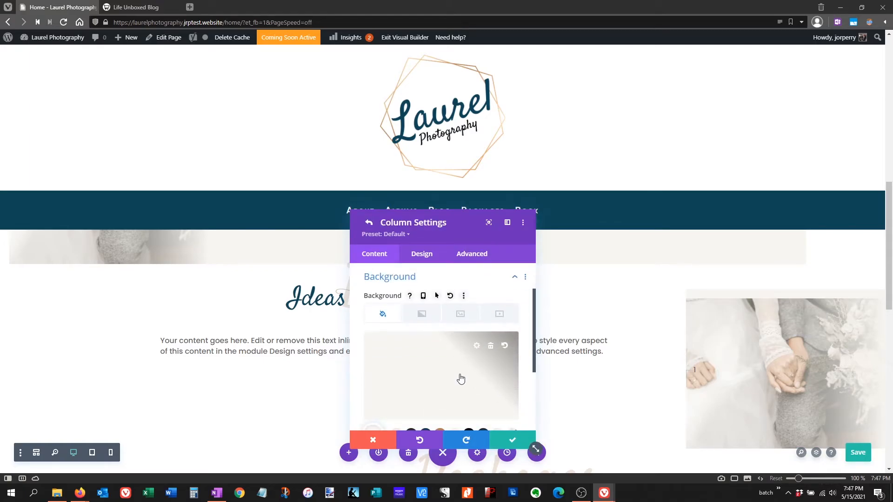
scroll(460, 377, "down", 2)
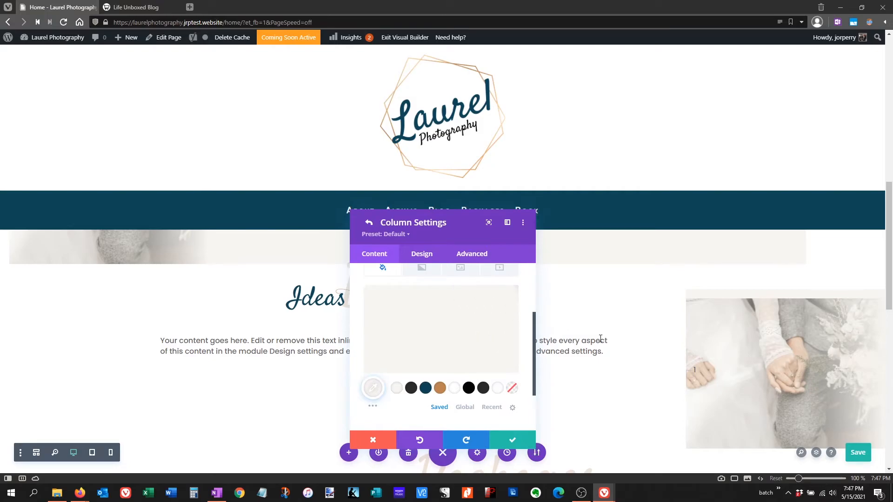
scroll(684, 308, "up", 1)
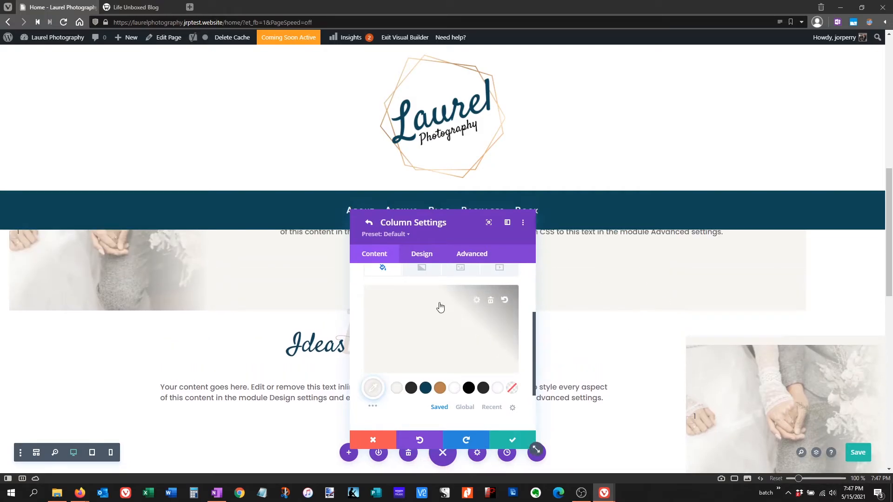
left_click(491, 300)
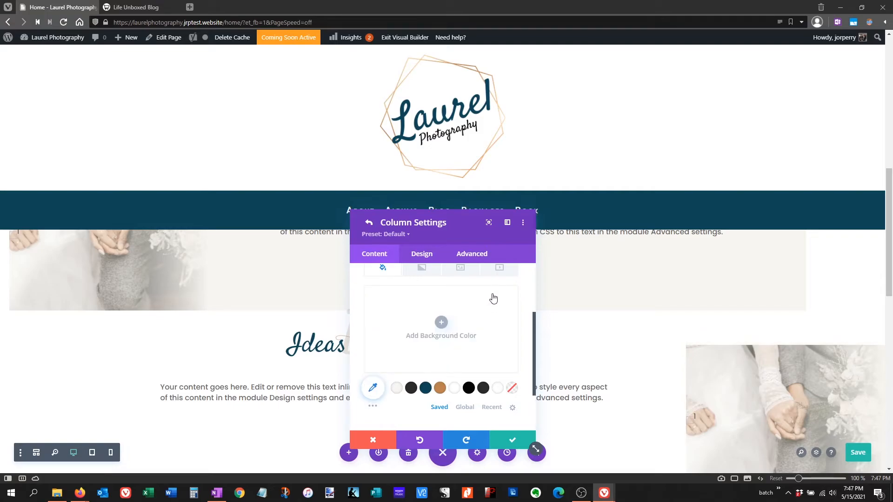
scroll(486, 304, "down", 1)
left_click(512, 440)
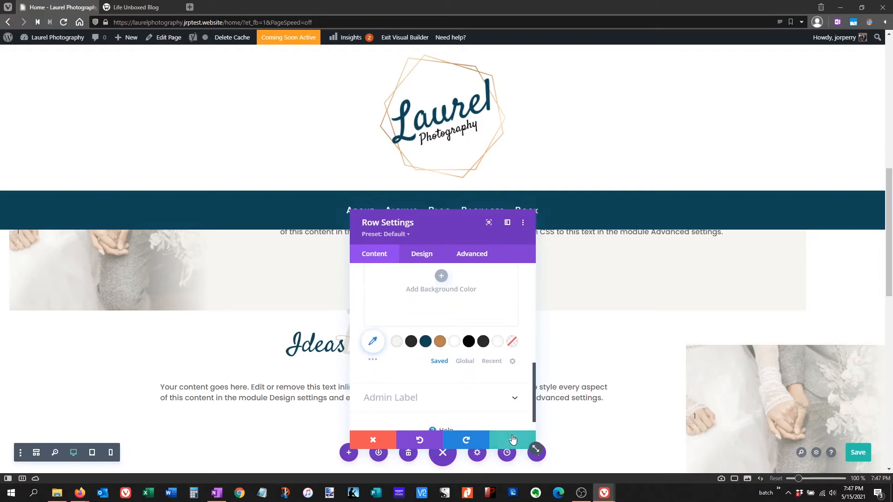
left_click(518, 440)
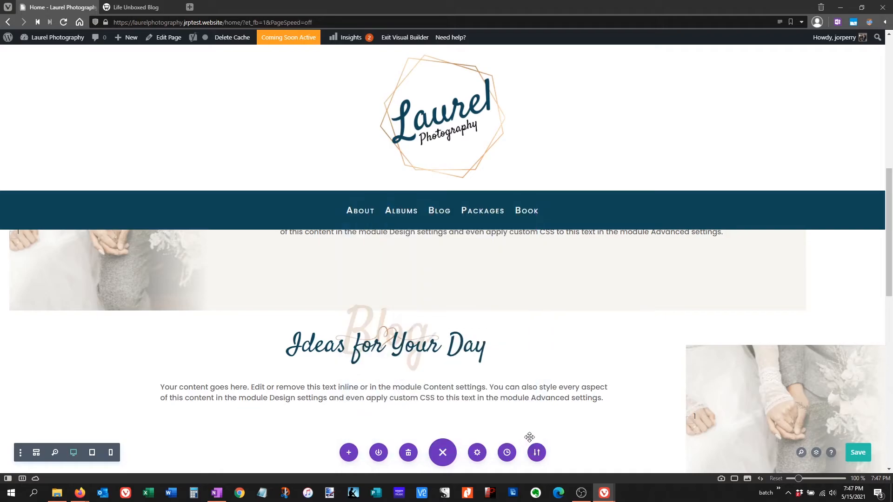
Replace the Blog row photo's background image with 3.png, the white shoes and bouquet, from the media library
scroll(651, 333, "down", 2)
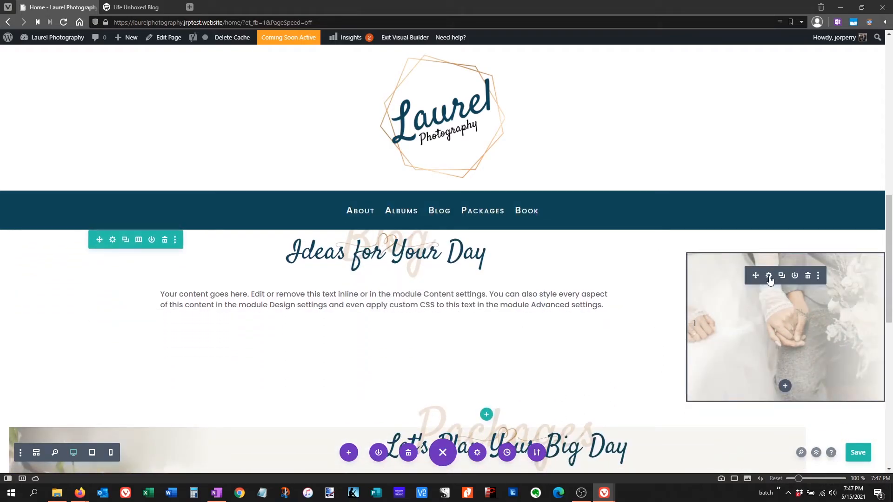
left_click(769, 276)
scroll(425, 343, "down", 1)
scroll(425, 343, "down", 1)
left_click(425, 344)
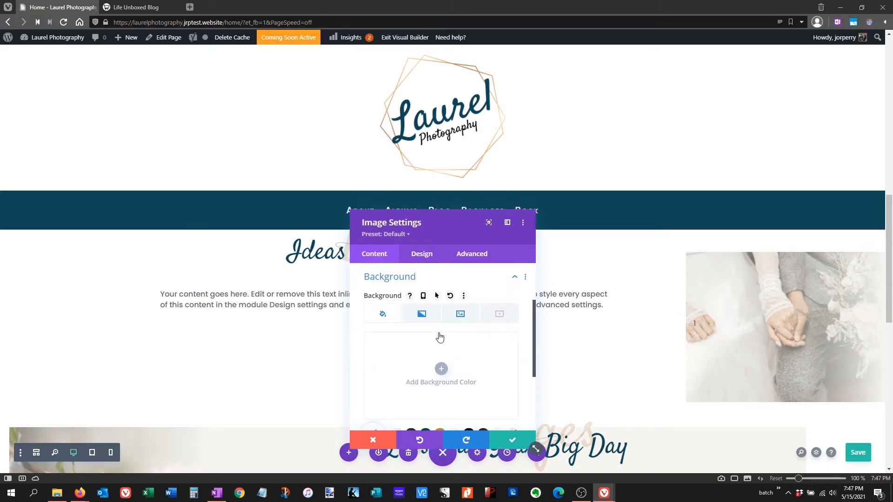
left_click(460, 315)
mouse_move(479, 341)
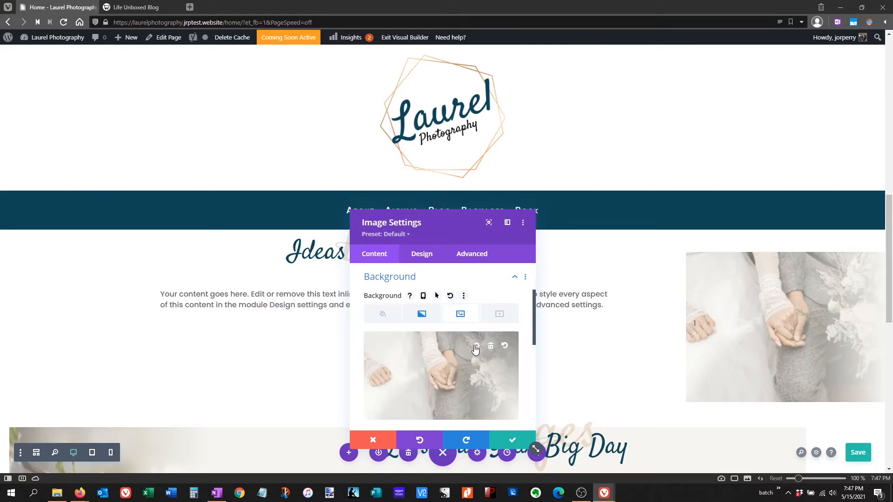
left_click(476, 346)
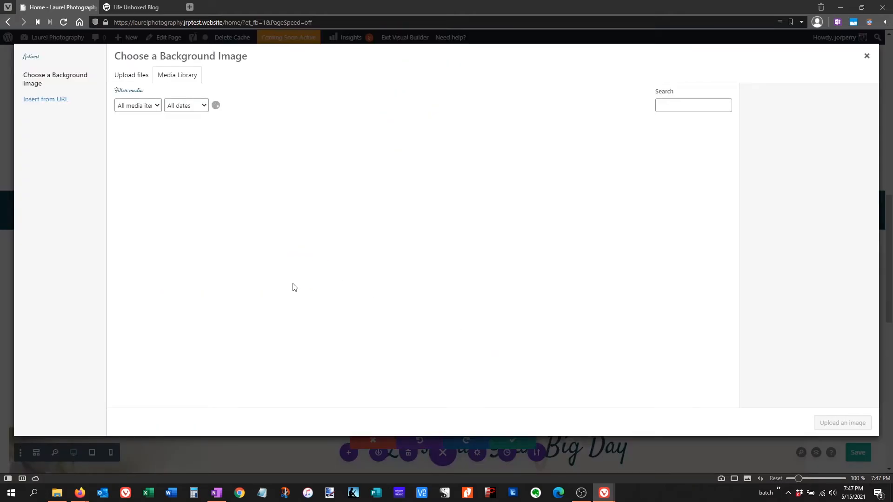
left_click(198, 147)
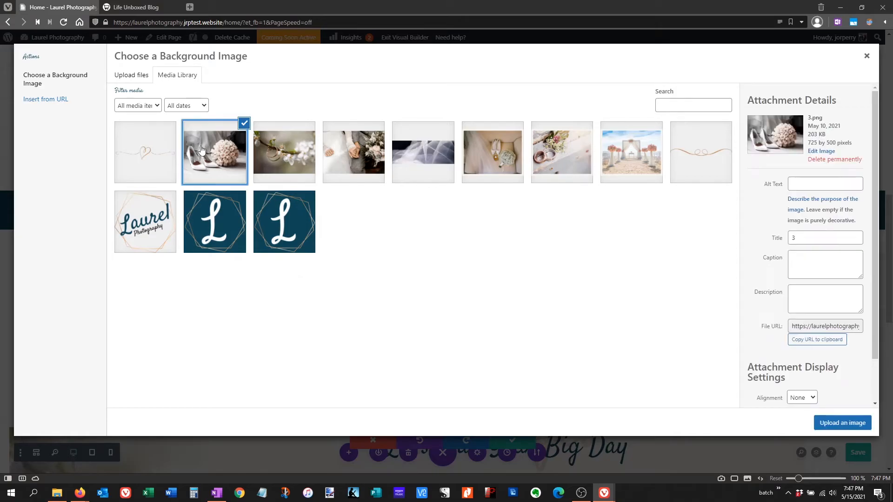
left_click(826, 432)
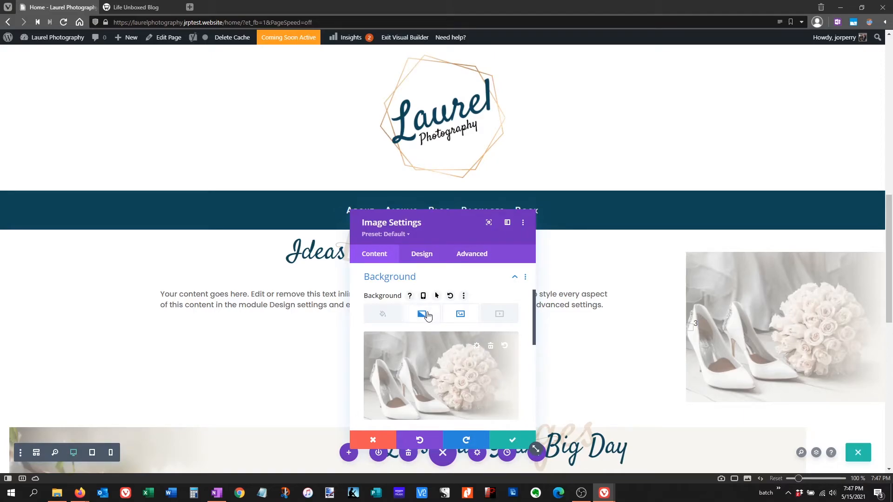
Set the Blog photo's background gradient to start with solid #f7f6f1 and end with rgba(247,246,241,0.27)
left_click(427, 316)
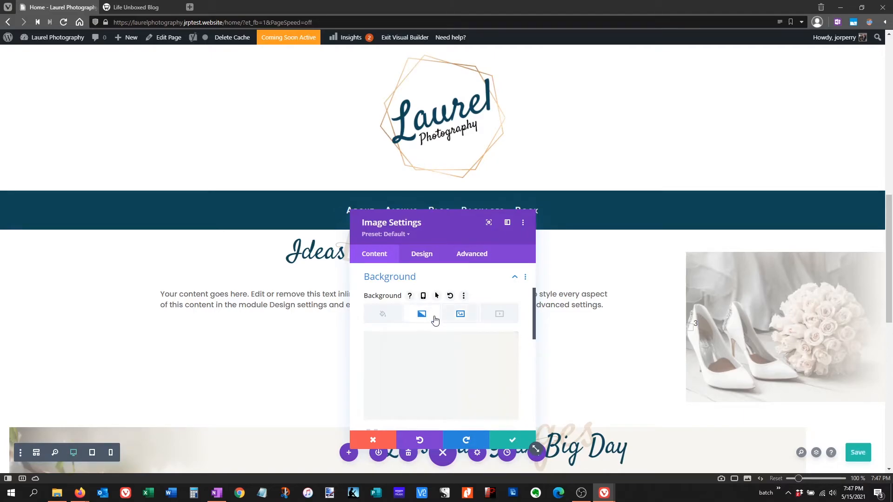
scroll(447, 373, "down", 2)
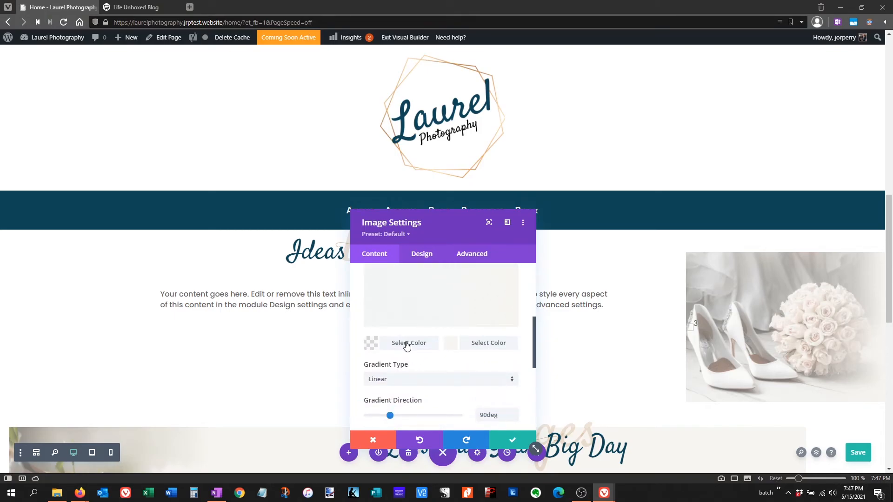
left_click(406, 345)
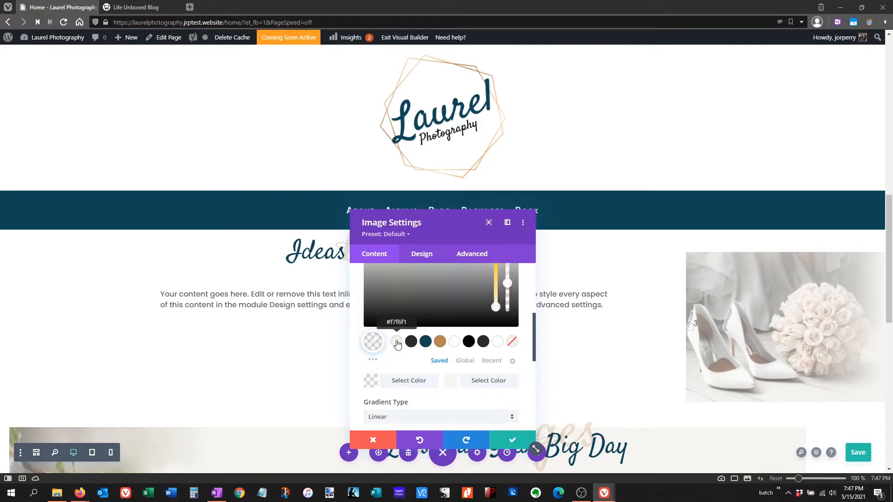
left_click(396, 344)
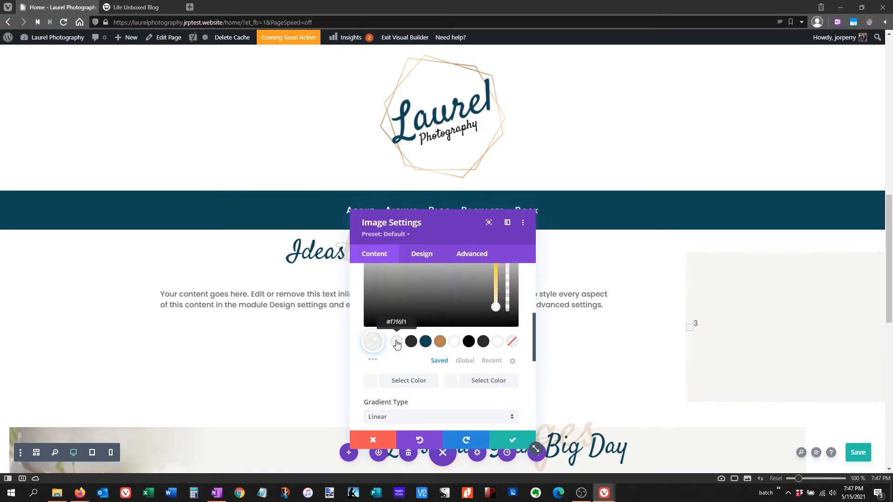
left_click(484, 381)
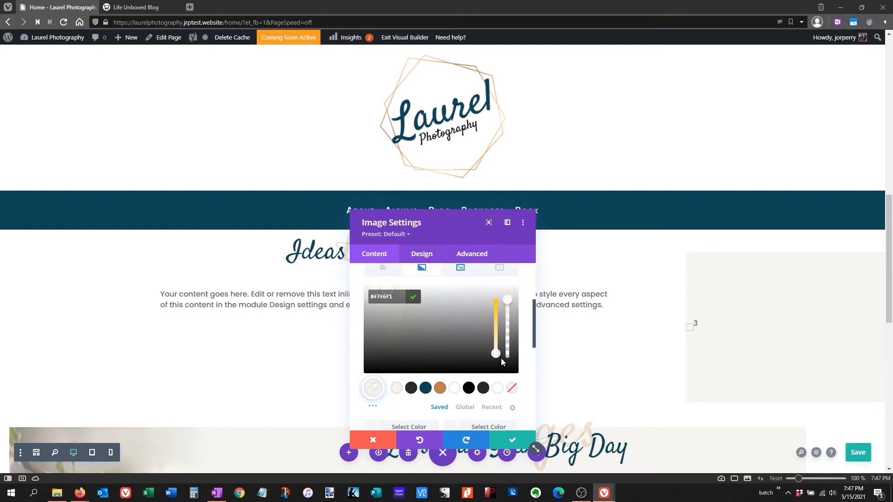
left_click_drag(507, 301, 509, 349)
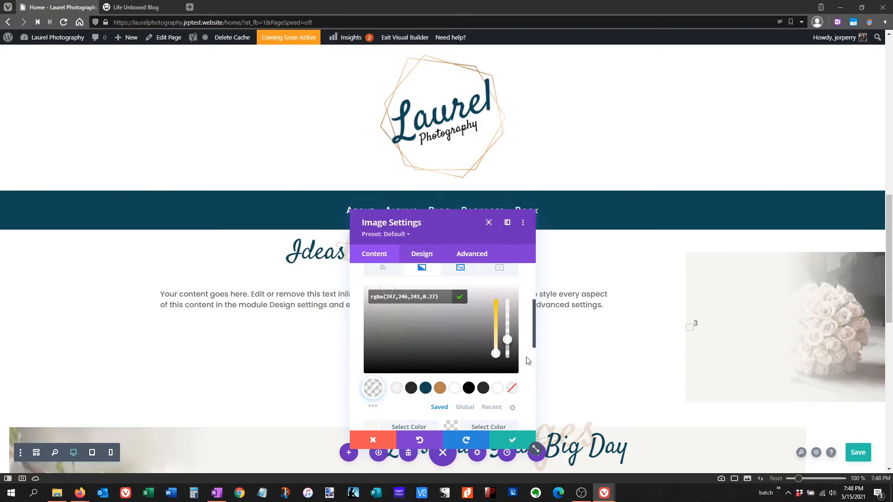
Set the Blog photo gradient's start position to 7% and save the image module
scroll(523, 357, "down", 4)
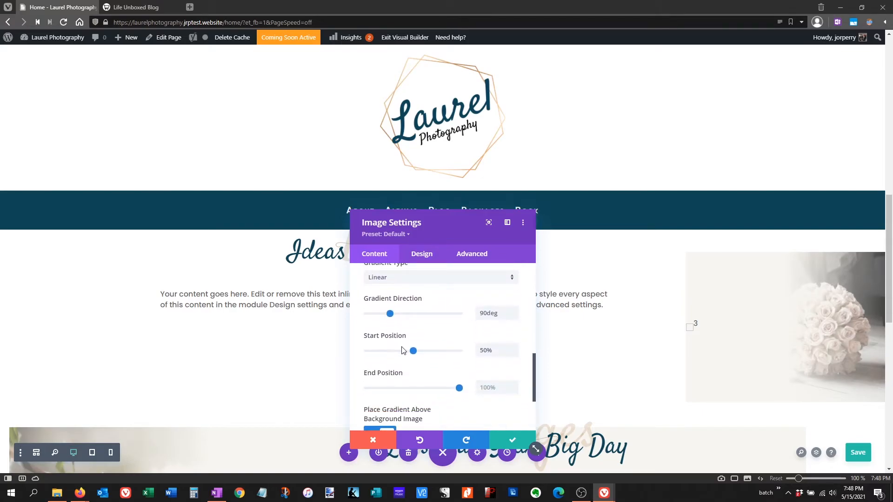
left_click_drag(413, 352, 401, 354)
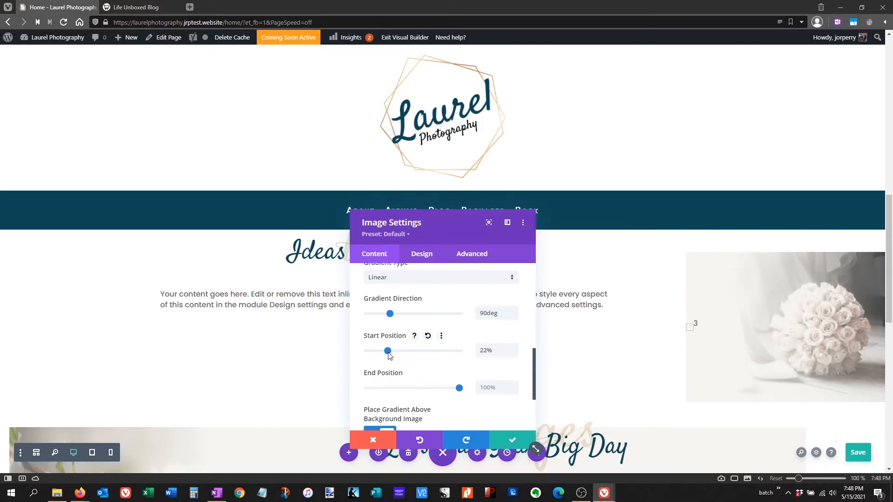
left_click_drag(385, 357, 377, 357)
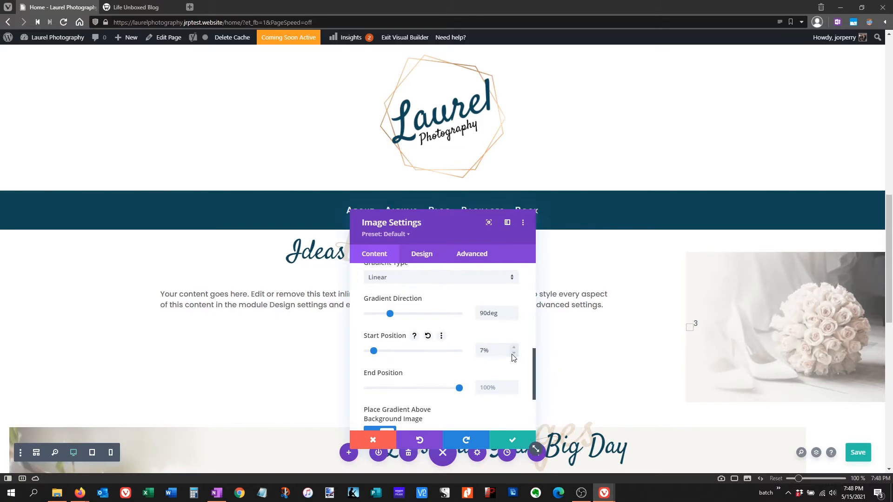
left_click(510, 440)
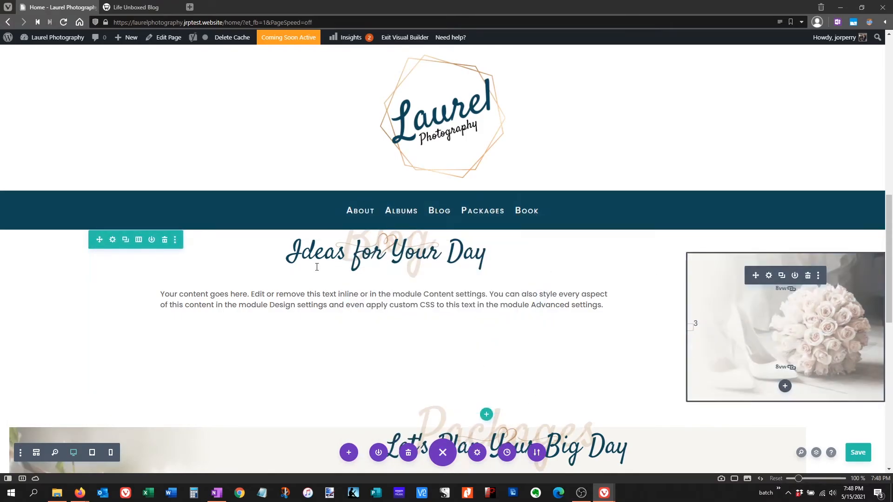
Clear the Blog row's right margin and set its right padding to 20px instead
left_click(112, 240)
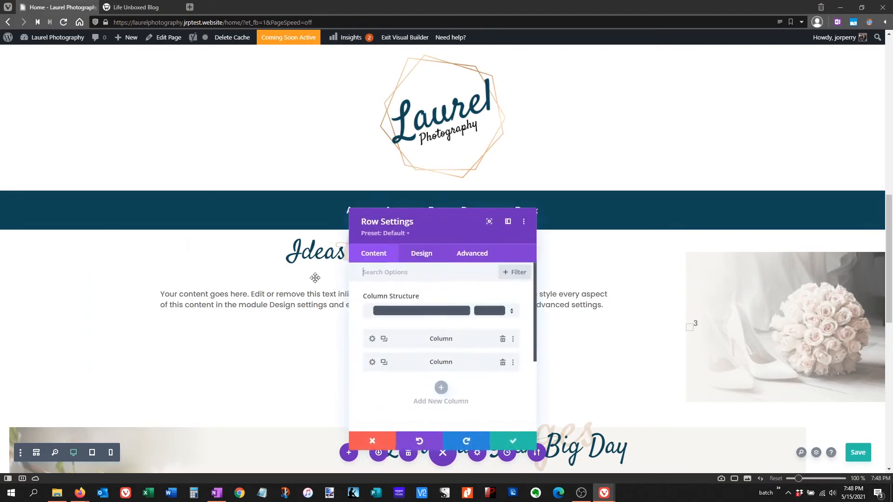
left_click(421, 255)
left_click(401, 328)
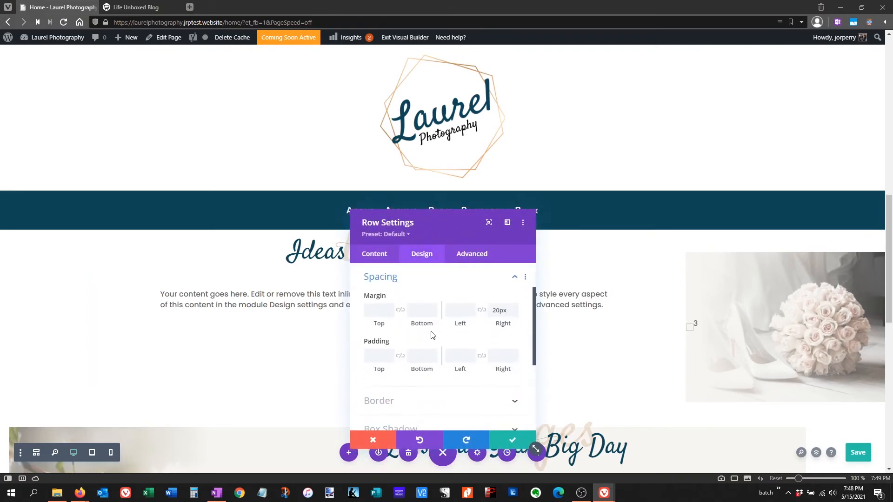
left_click(436, 297)
left_click(499, 356)
type("20p")
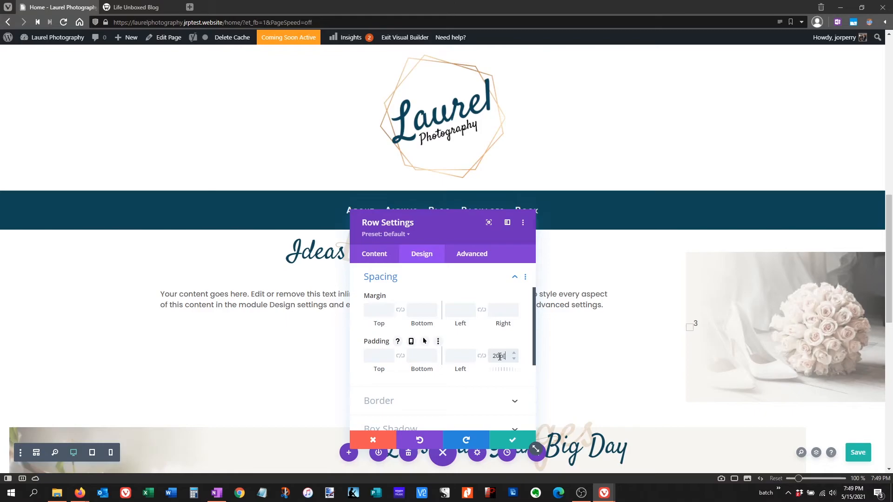
type("x")
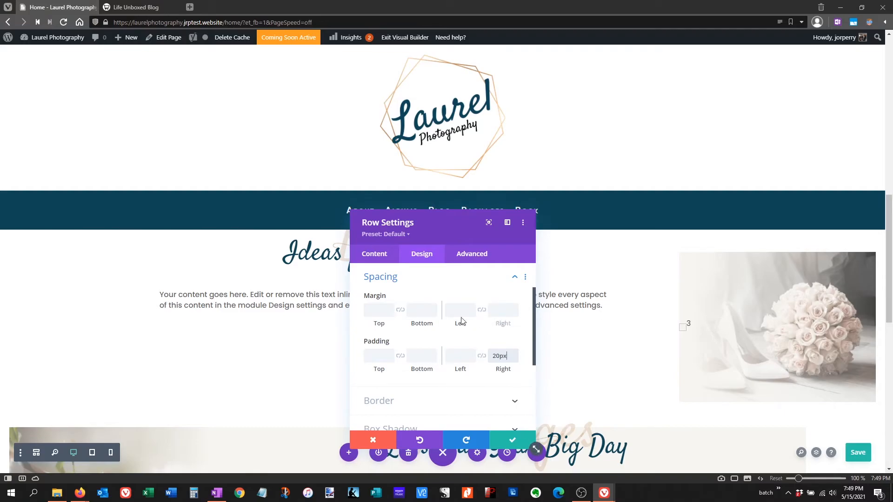
Set the Blog row's top margin to 2vw and save the row settings
scroll(302, 314, "up", 2)
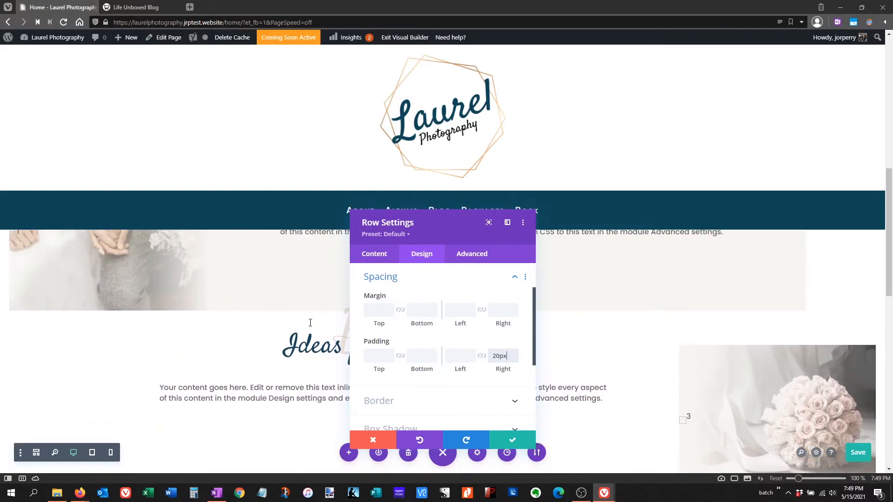
left_click(386, 311)
type("2pxv")
type("w")
key("Left")
key("Left")
key("BackSpace")
key("BackSpace")
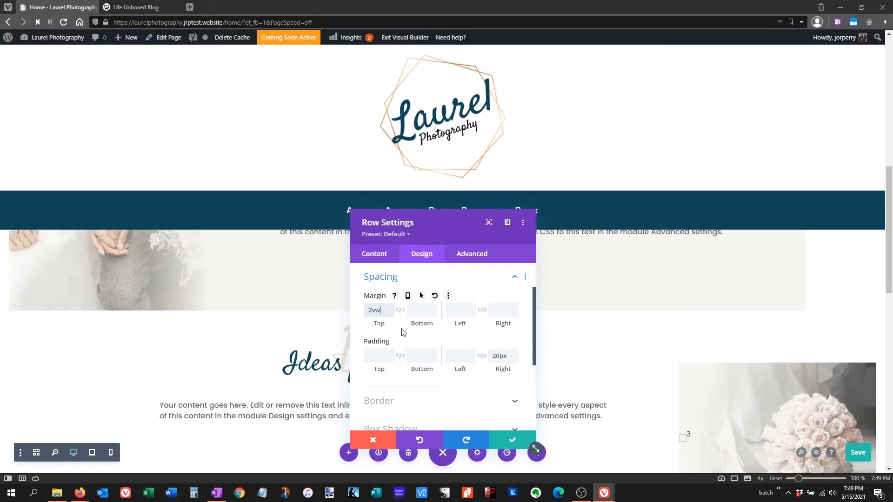
left_click(512, 440)
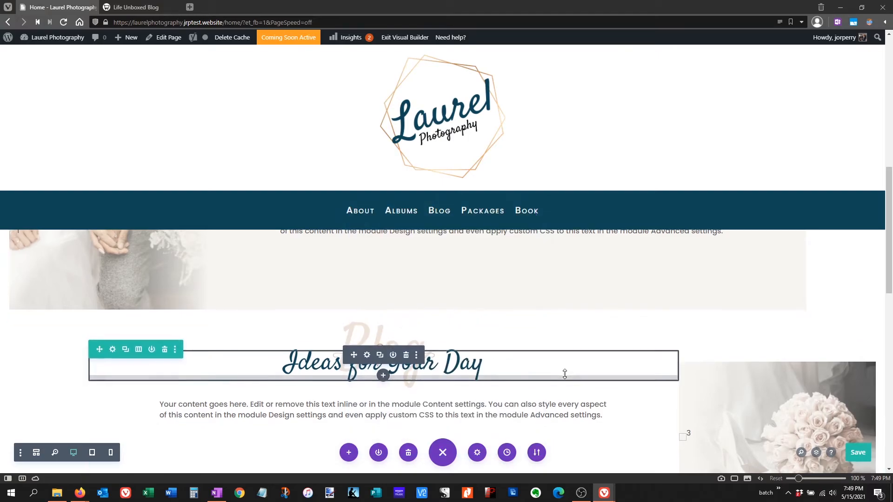
Give the Blog row's first column, which holds the text, the saved light off-white background color
scroll(589, 361, "down", 1)
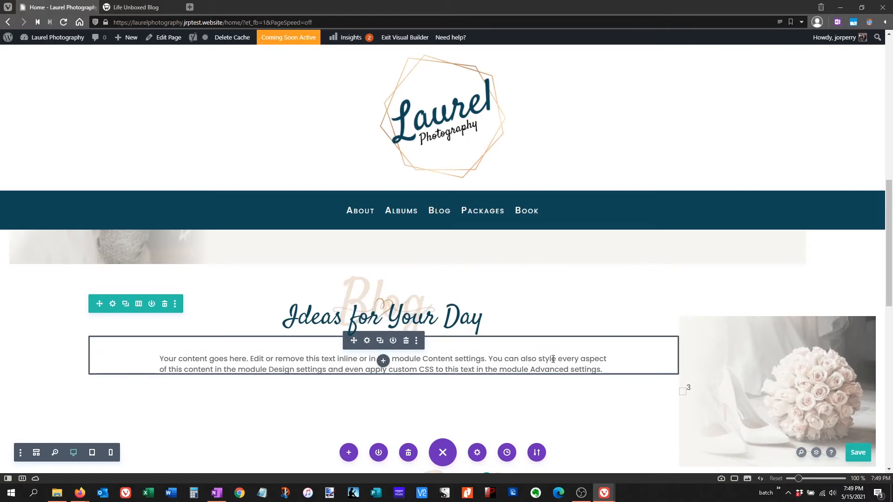
left_click(112, 307)
left_click(373, 340)
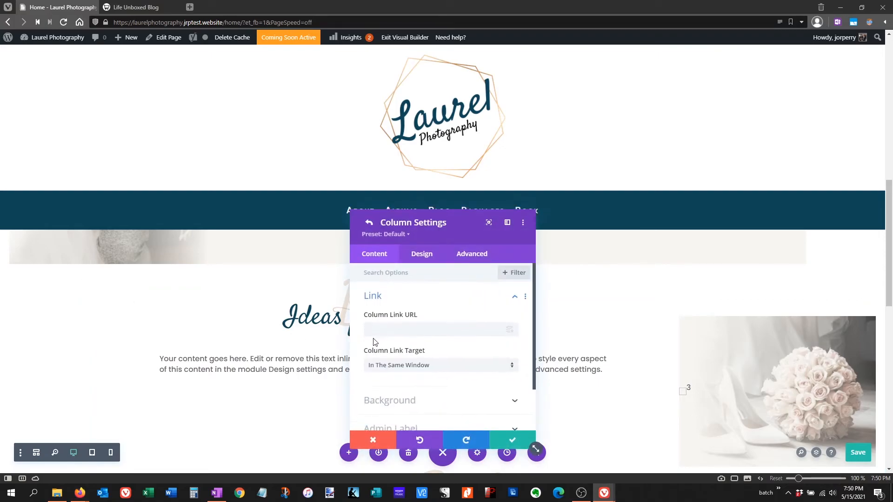
left_click(420, 411)
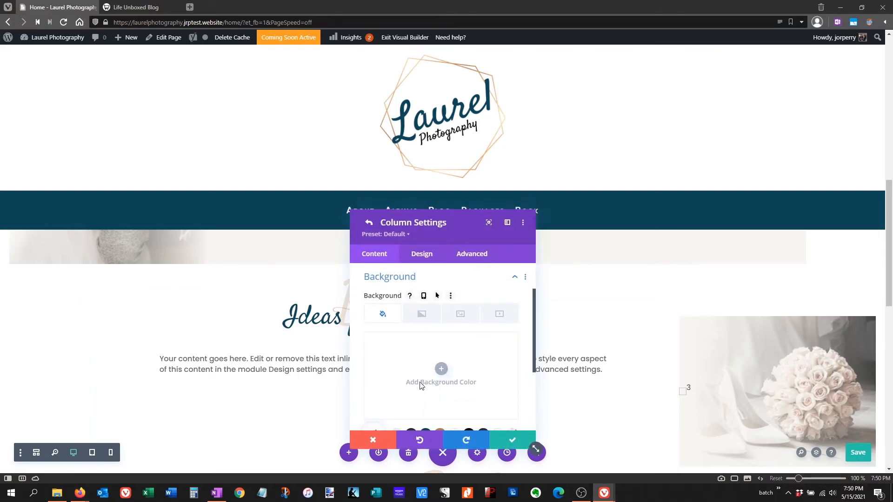
scroll(421, 372, "down", 1)
left_click(396, 388)
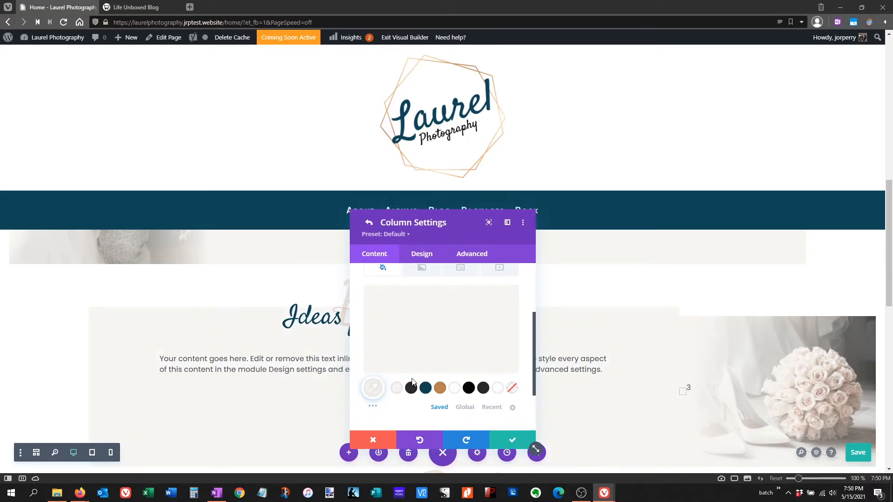
key("Escape")
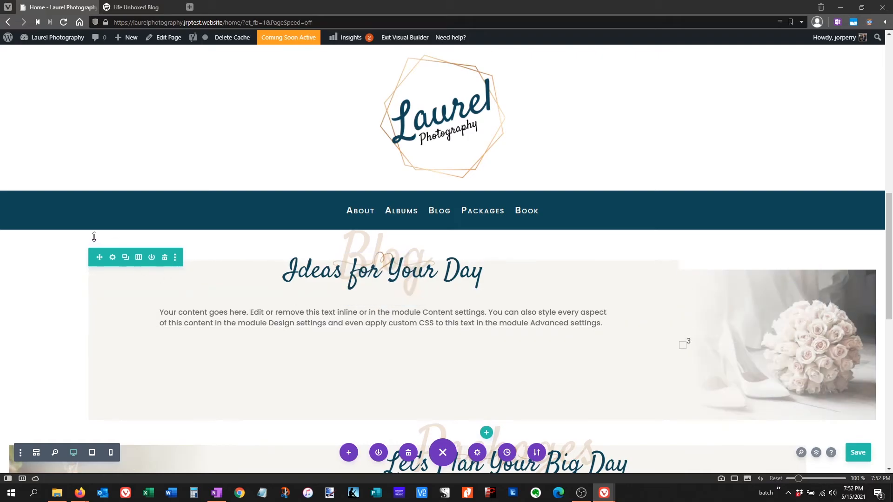
Reset the top padding of the Blog row's second column, which holds the photo, and save the settings
left_click(112, 259)
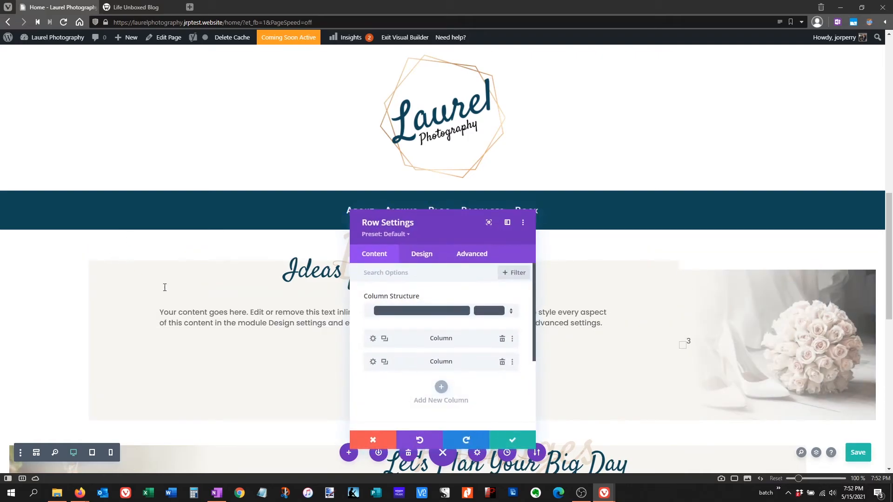
left_click(372, 361)
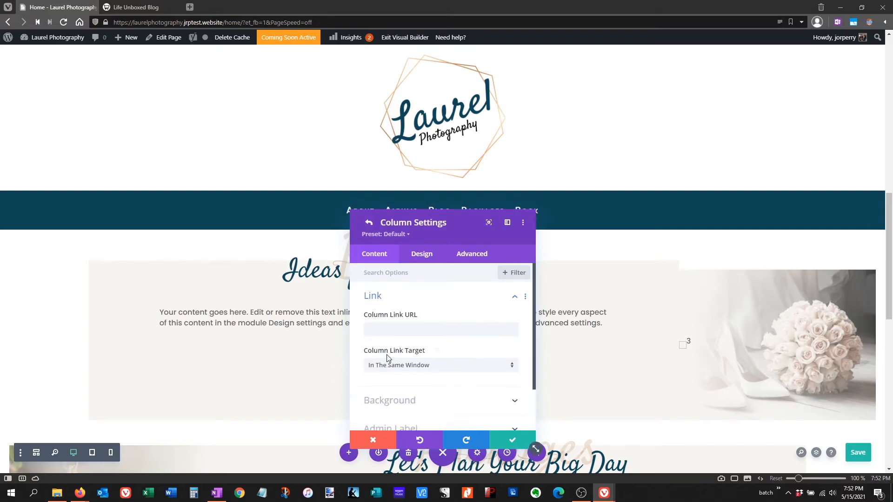
left_click(428, 259)
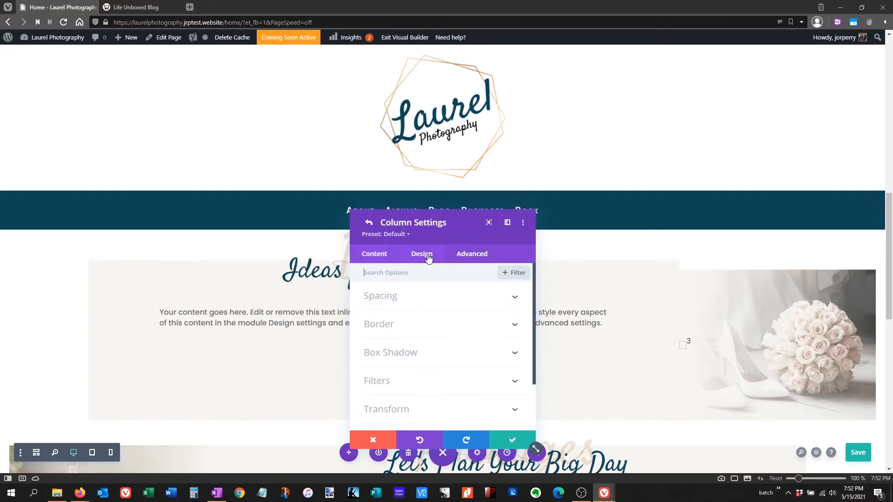
left_click(420, 302)
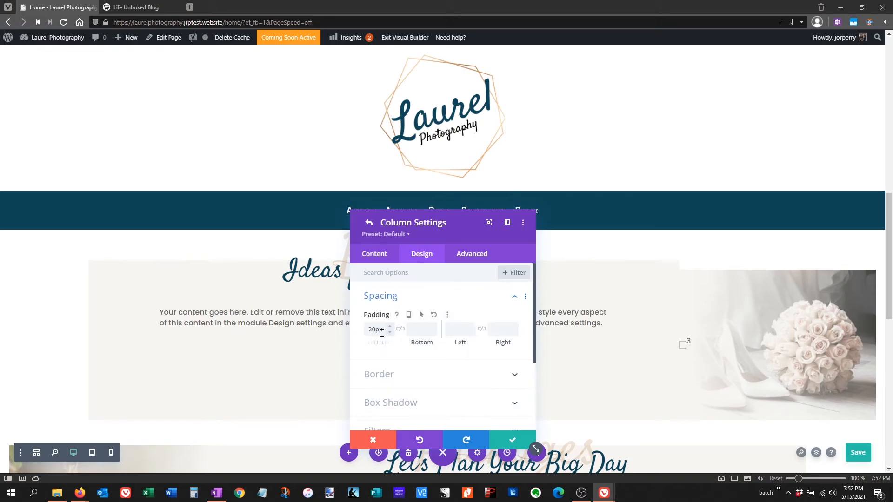
left_click(436, 315)
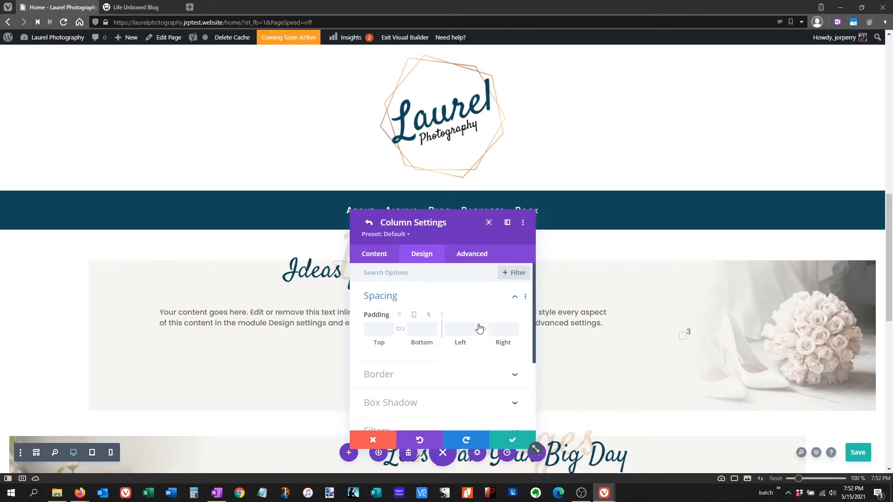
left_click(512, 440)
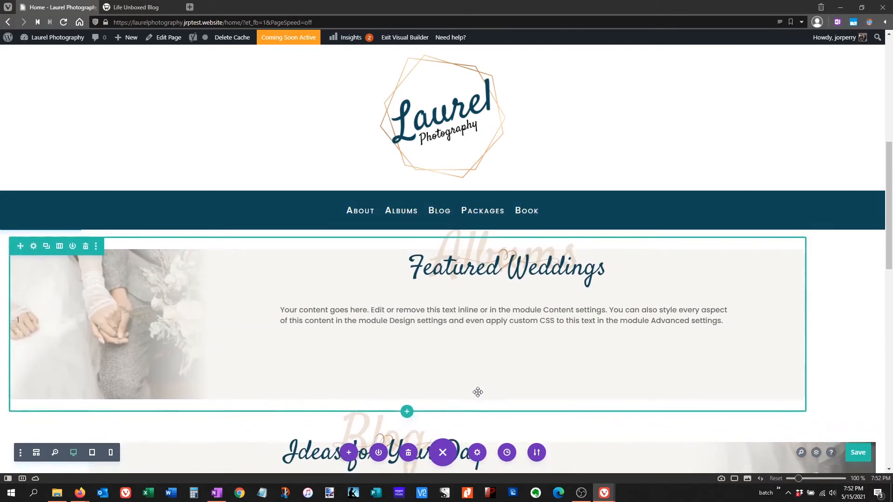
Set the Packages row's top margin to 1vw and save the row settings
scroll(477, 392, "down", 1)
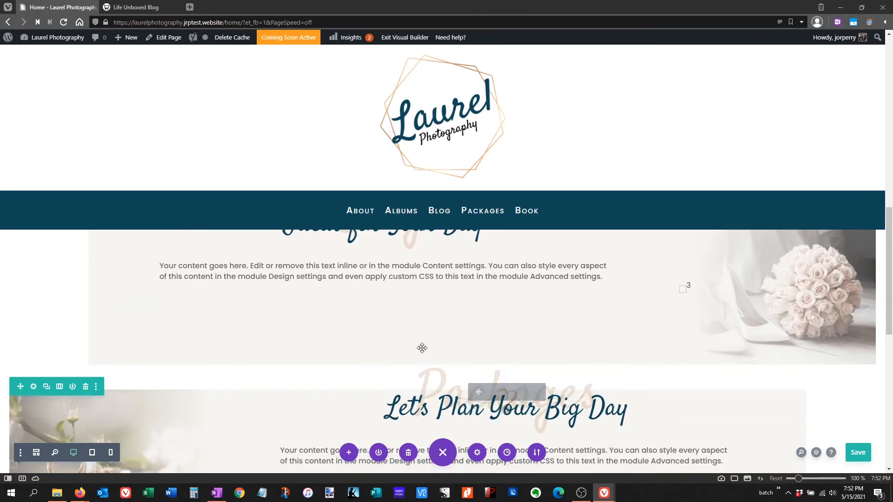
mouse_move(33, 392)
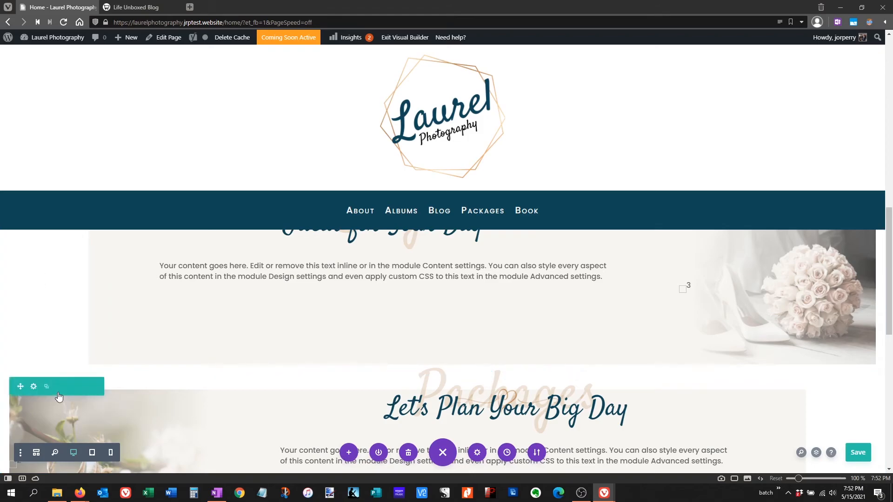
left_click(34, 392)
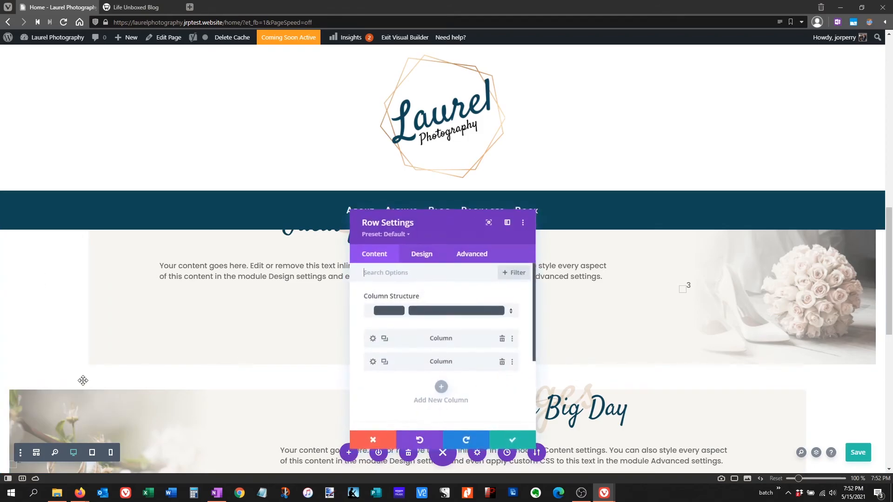
left_click(422, 255)
left_click(386, 293)
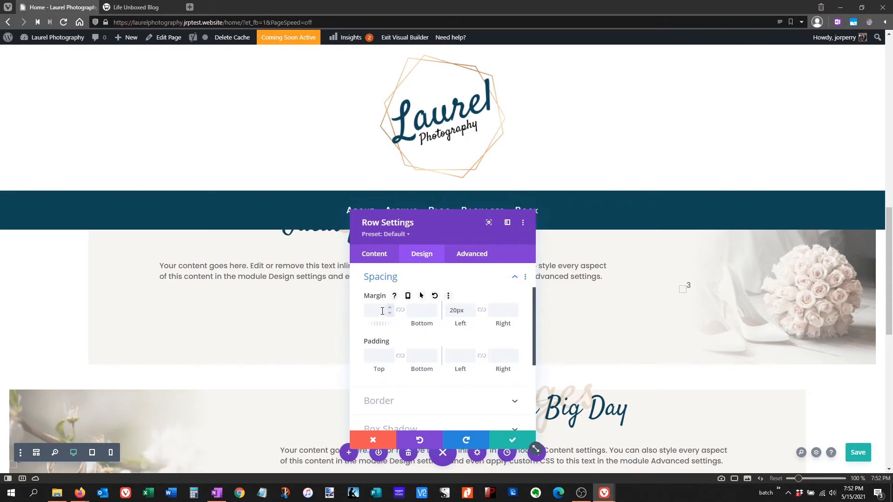
left_click(382, 311)
type("1px")
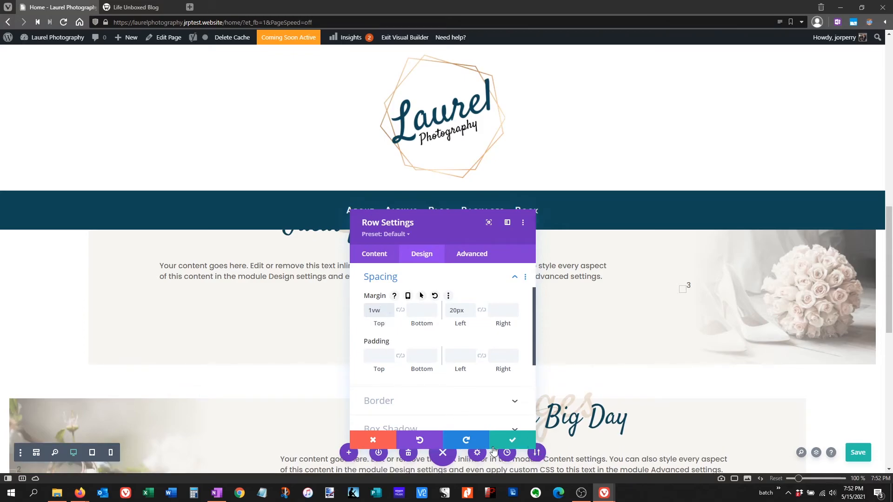
left_click(512, 440)
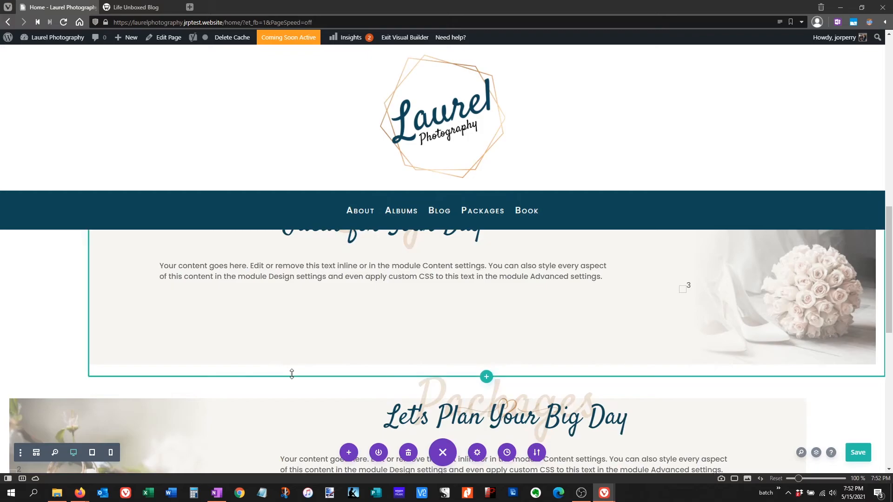
Apply the box shadow preset that falls below the box to the Albums row's second column, which holds the text
scroll(293, 374, "up", 4)
scroll(293, 375, "up", 2)
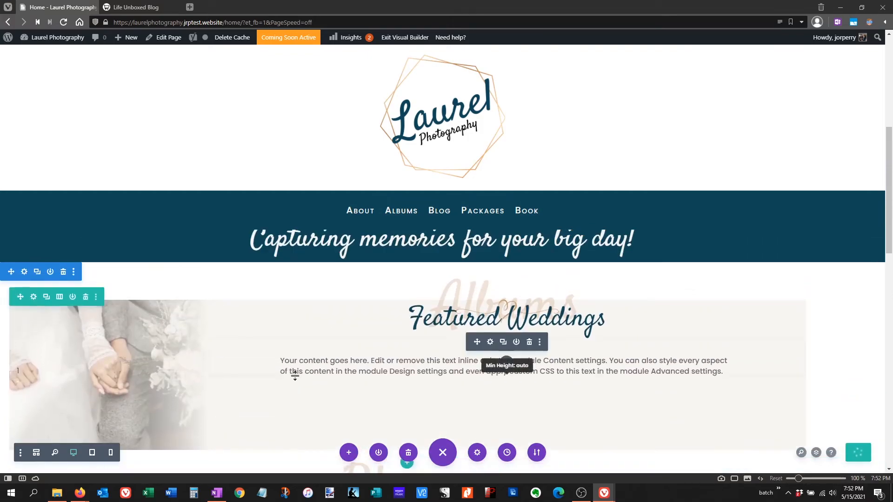
scroll(294, 374, "down", 1)
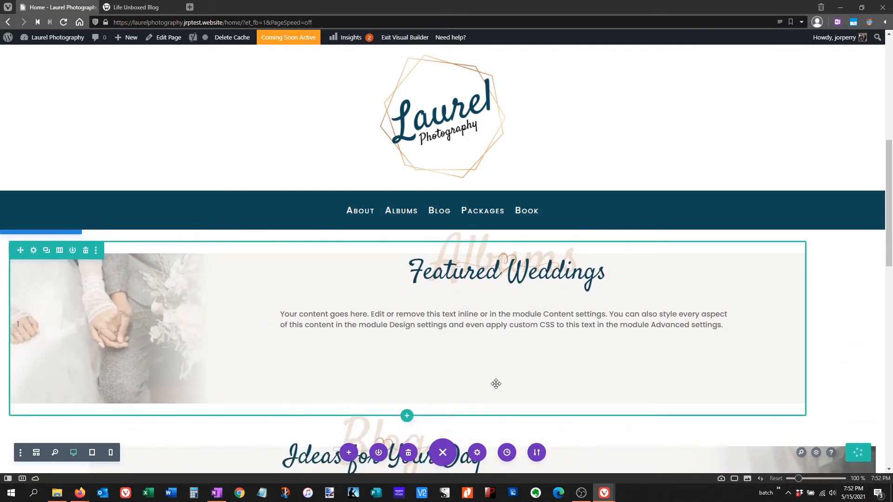
scroll(486, 387, "down", 1)
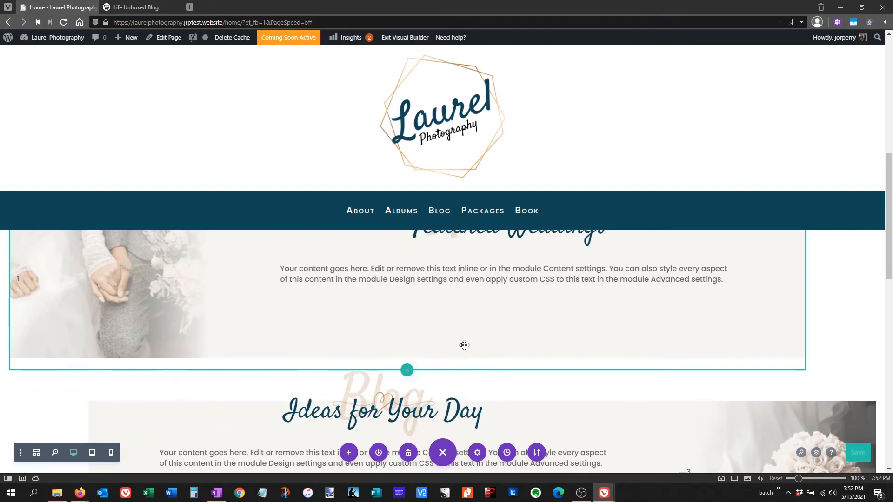
scroll(465, 345, "up", 1)
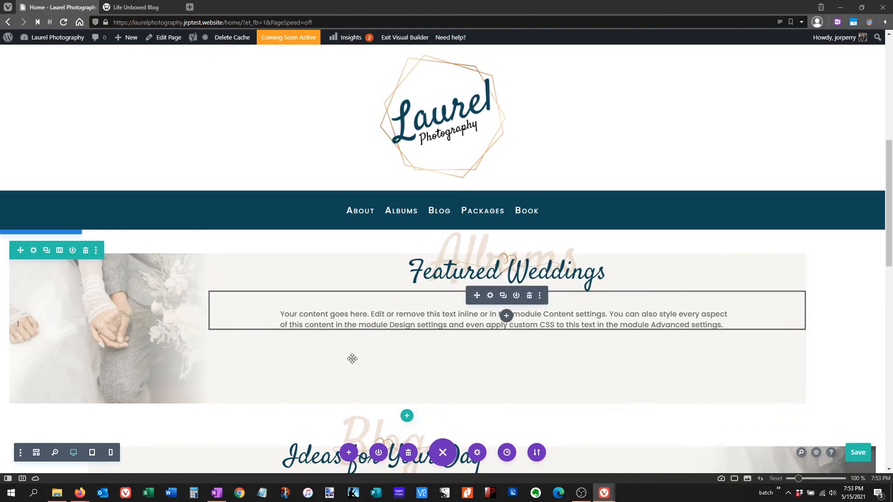
left_click(33, 250)
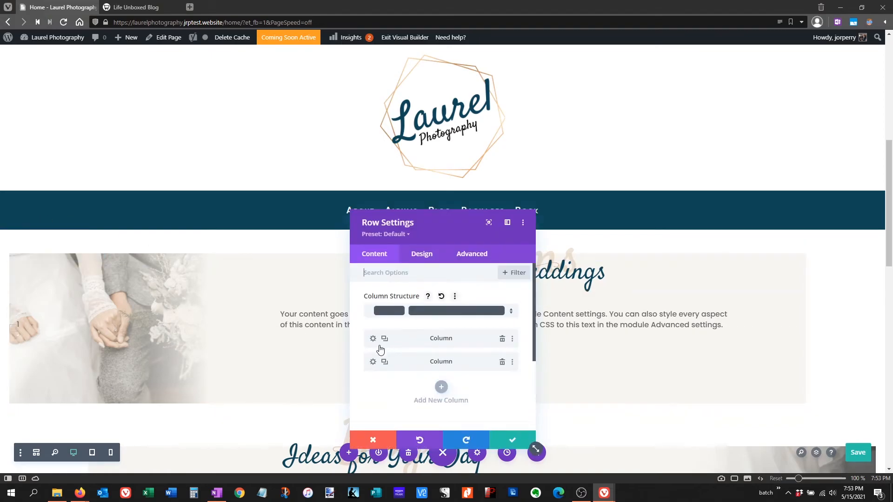
left_click(372, 363)
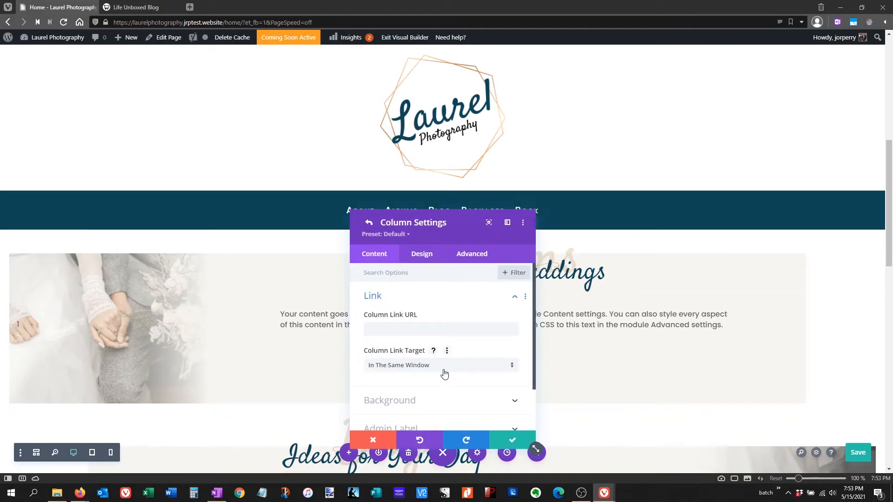
scroll(443, 372, "down", 1)
scroll(444, 373, "up", 1)
left_click(423, 259)
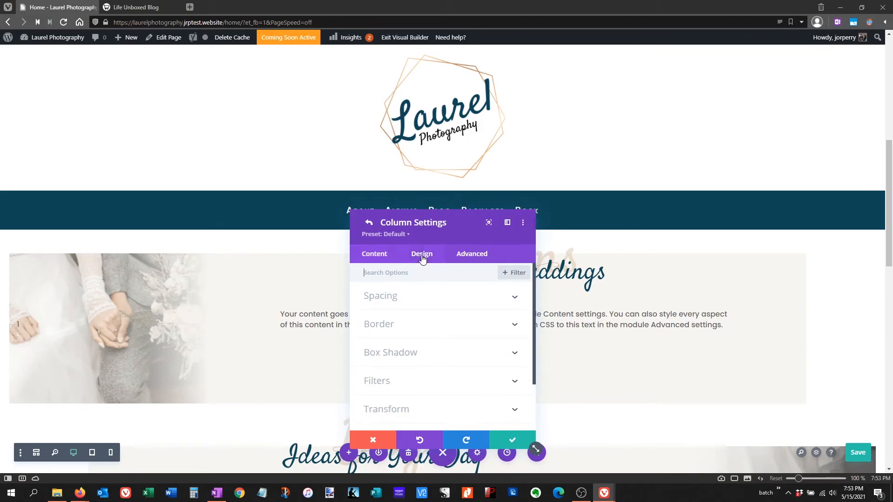
left_click(442, 351)
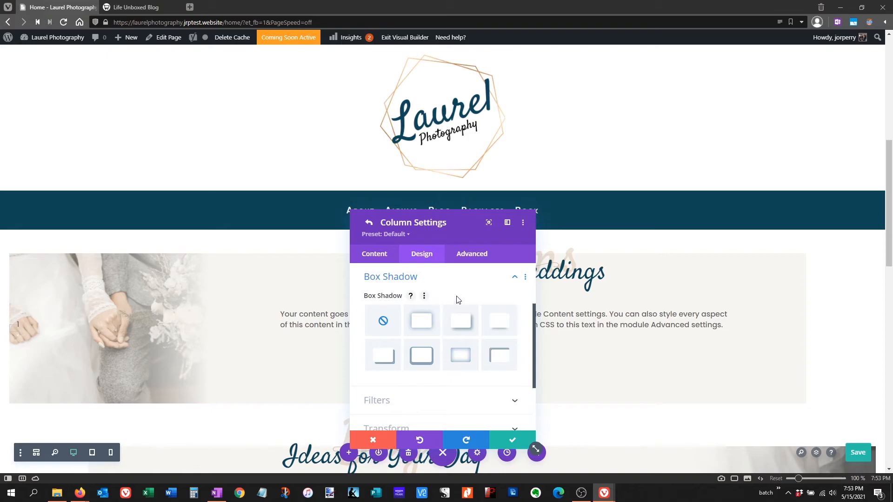
left_click(501, 328)
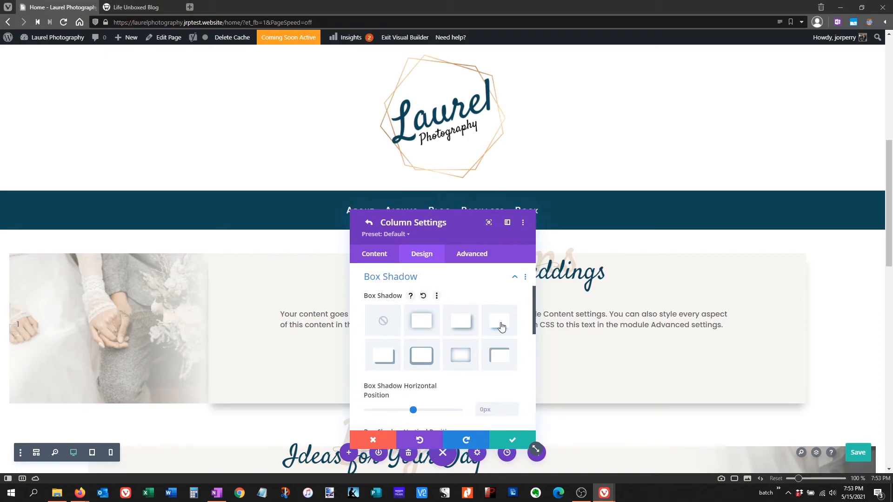
Set the default box shadow vertical position and blur strength of the Albums row's text column to 0px
scroll(512, 358, "down", 2)
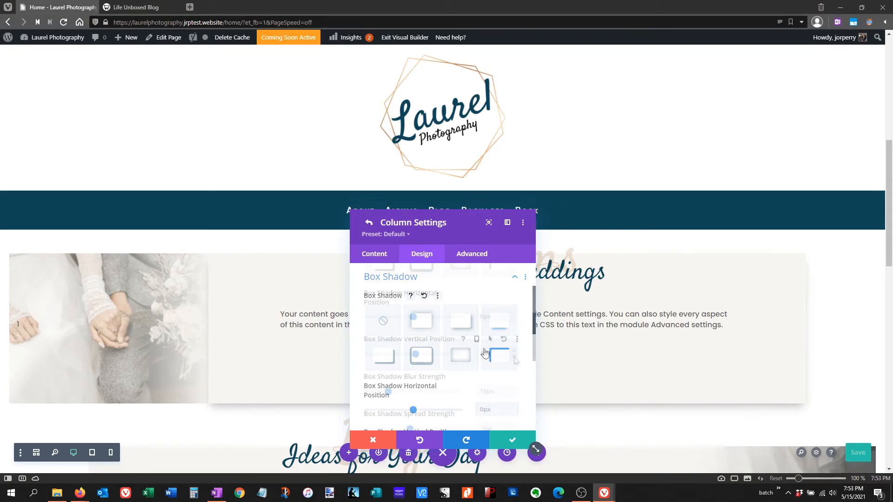
left_click(514, 394)
left_click(514, 395)
left_click(514, 394)
left_click(514, 394)
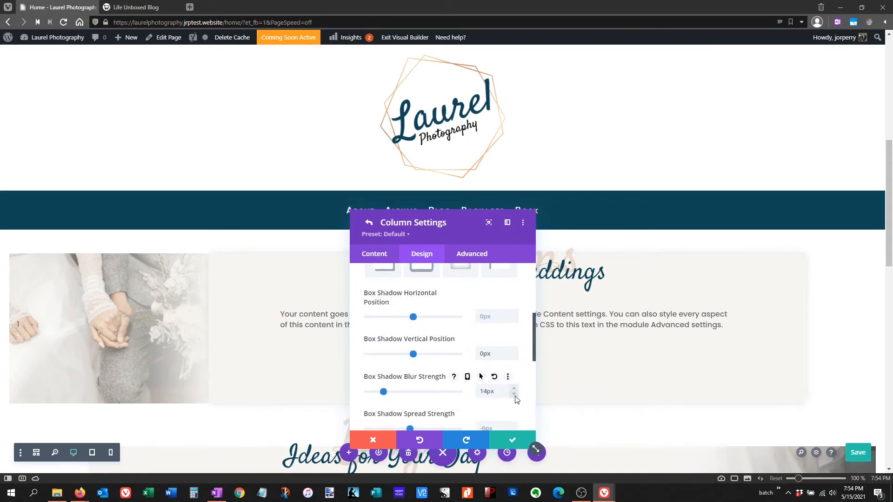
left_click(513, 394)
left_click(514, 394)
left_click(514, 394)
left_click(513, 394)
left_click(514, 395)
left_click(513, 394)
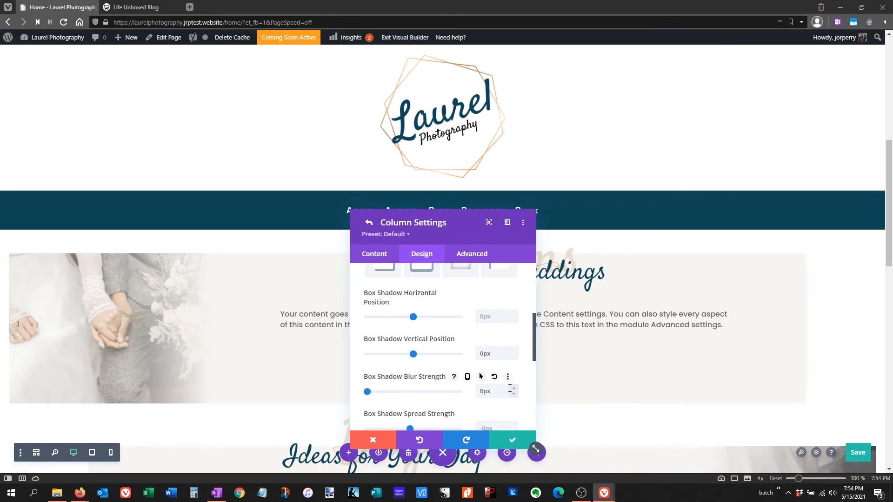
Set the default box shadow spread strength of the Albums row's text column to 0px
scroll(515, 398, "down", 1)
left_click(515, 387)
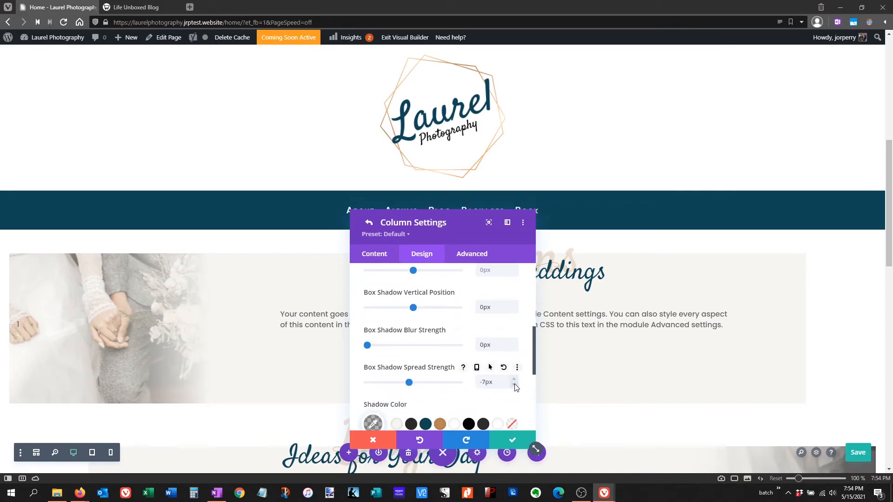
left_click(514, 379)
left_click(513, 380)
left_click(514, 380)
left_click(514, 379)
left_click(514, 380)
Enable the hover state for the box shadow vertical position and set its hover value to 9px
scroll(513, 383, "up", 2)
scroll(513, 385, "down", 1)
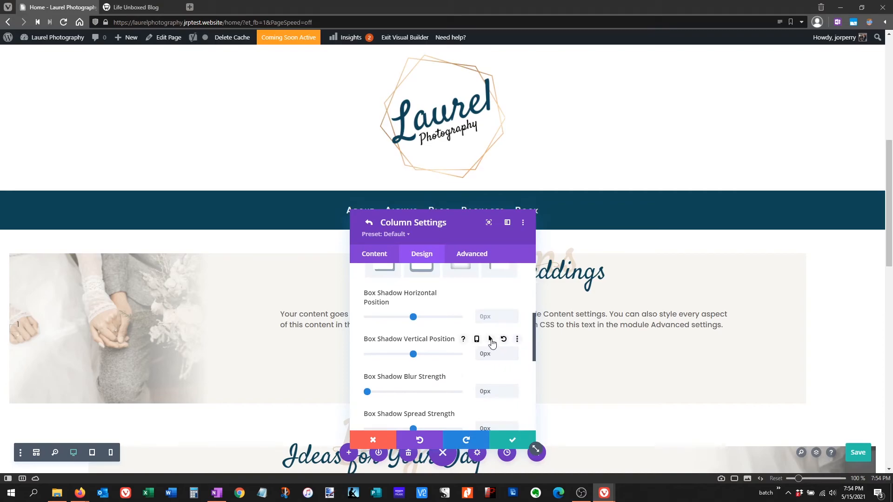
left_click(490, 340)
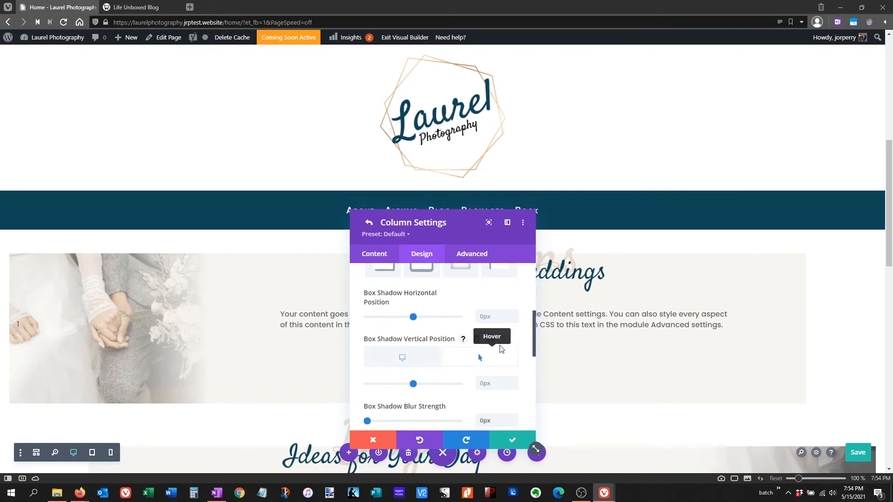
left_click(514, 381)
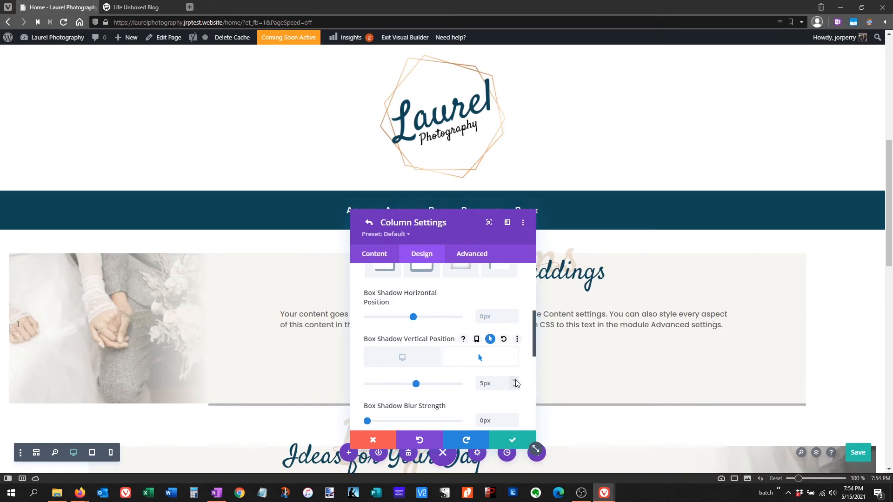
left_click(515, 381)
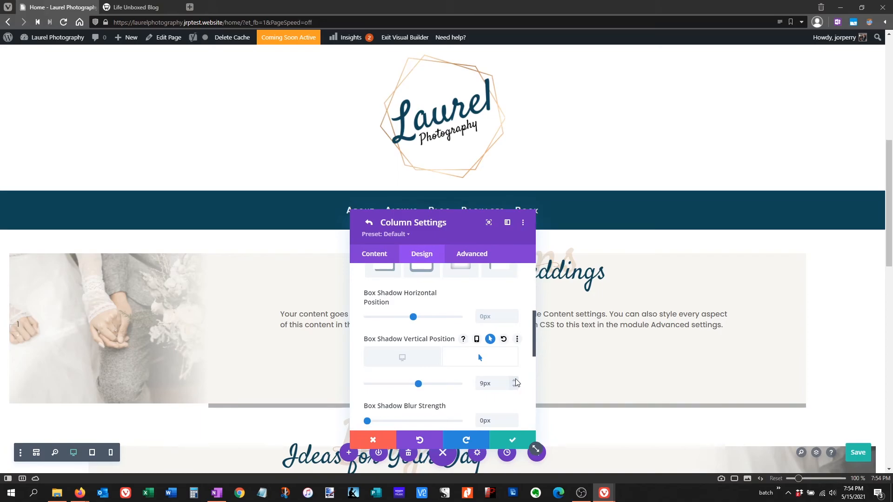
left_click(516, 387)
left_click(515, 382)
Enable the hover state for the box shadow blur strength and set its hover value to 23px
scroll(515, 380, "down", 1)
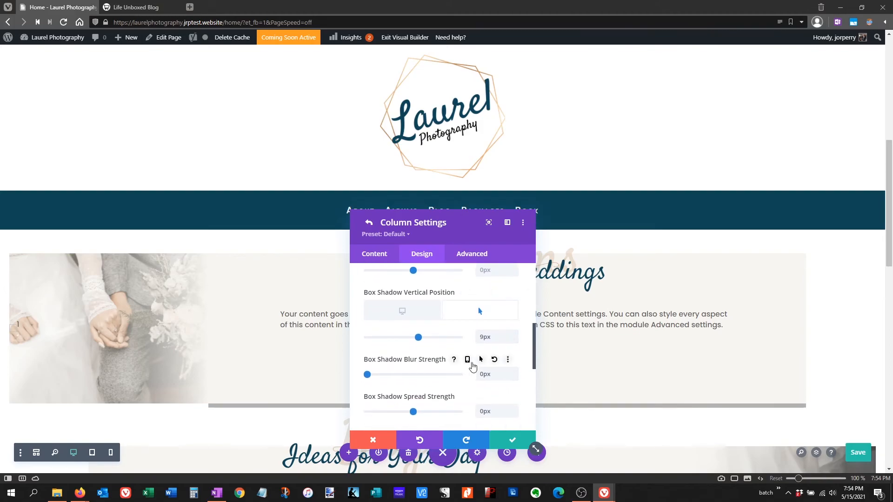
left_click(481, 360)
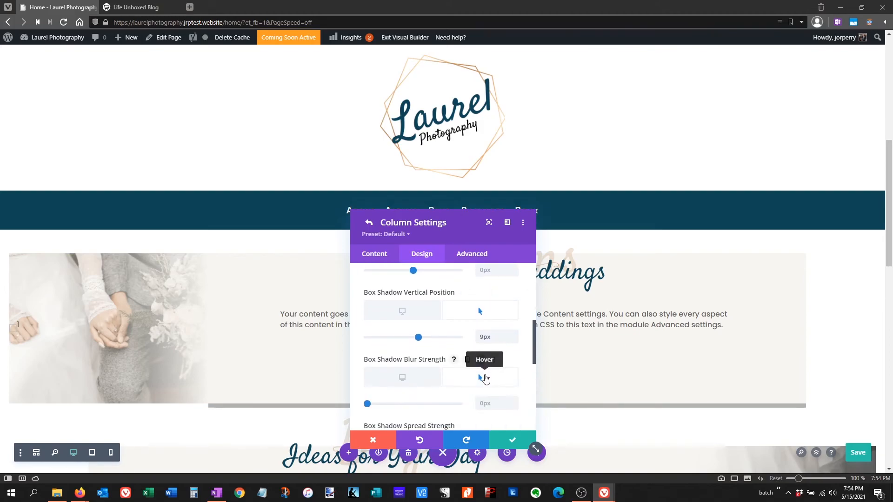
left_click(514, 401)
left_click(515, 402)
left_click(515, 402)
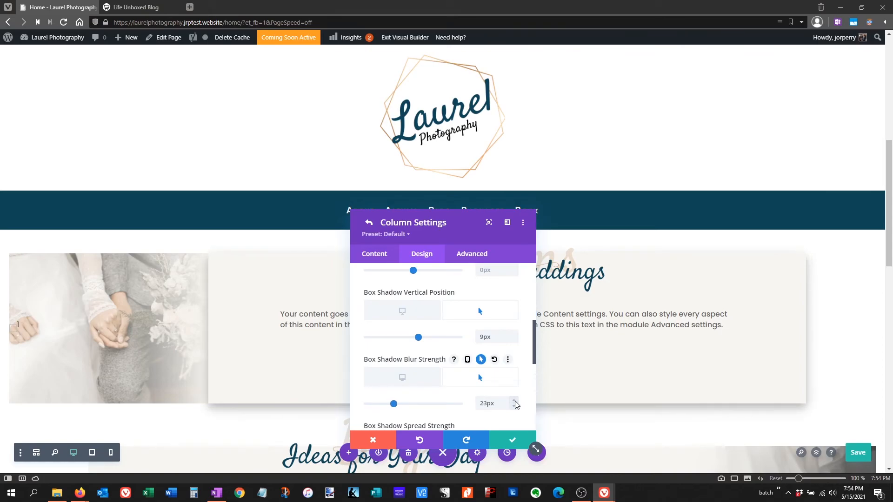
Enable the hover state for the box shadow spread strength and set its hover value to 6px
scroll(515, 393, "down", 1)
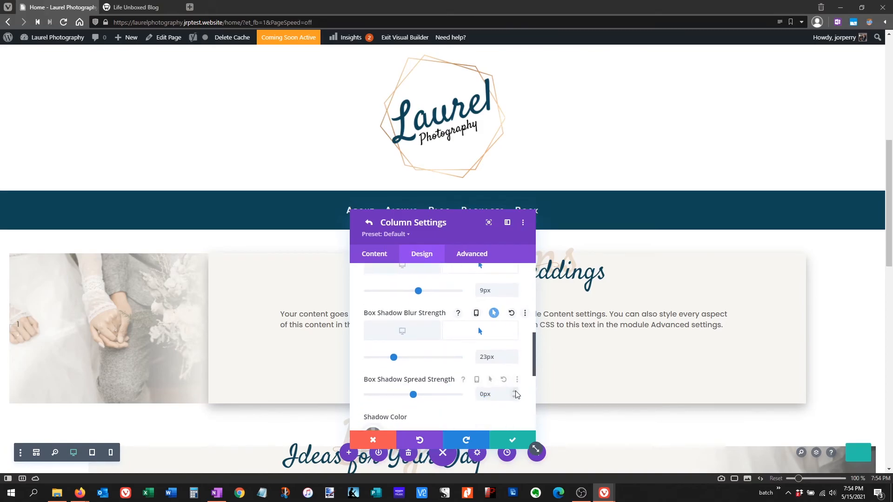
scroll(514, 386, "down", 1)
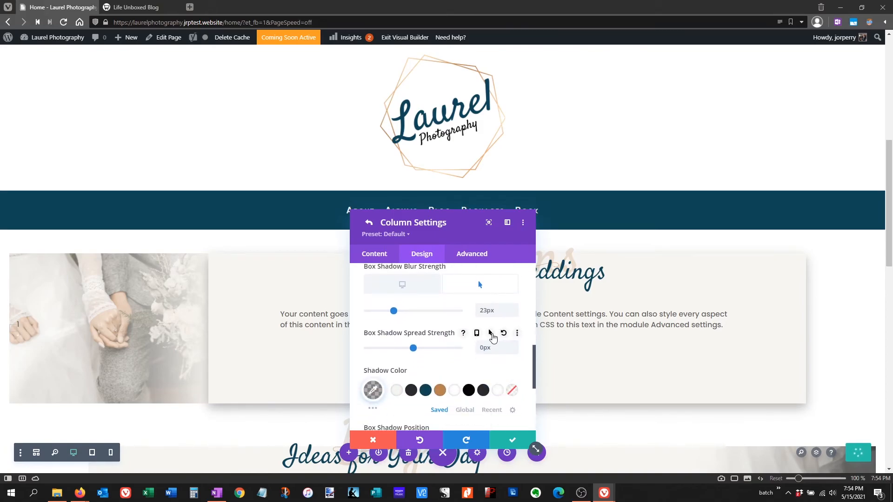
left_click(490, 333)
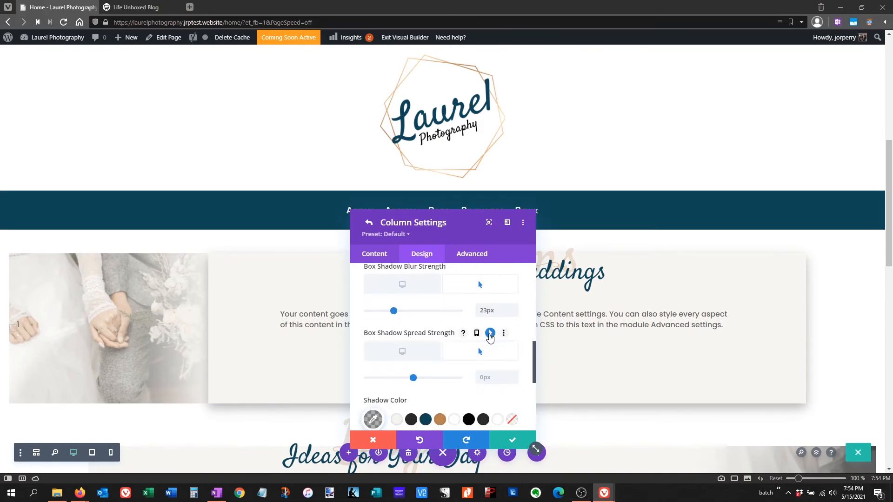
left_click(513, 374)
left_click(513, 375)
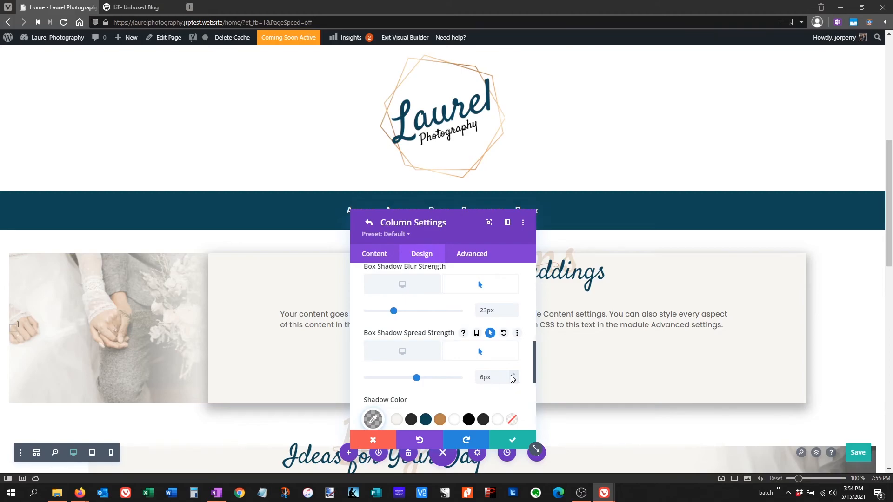
scroll(512, 379, "down", 1)
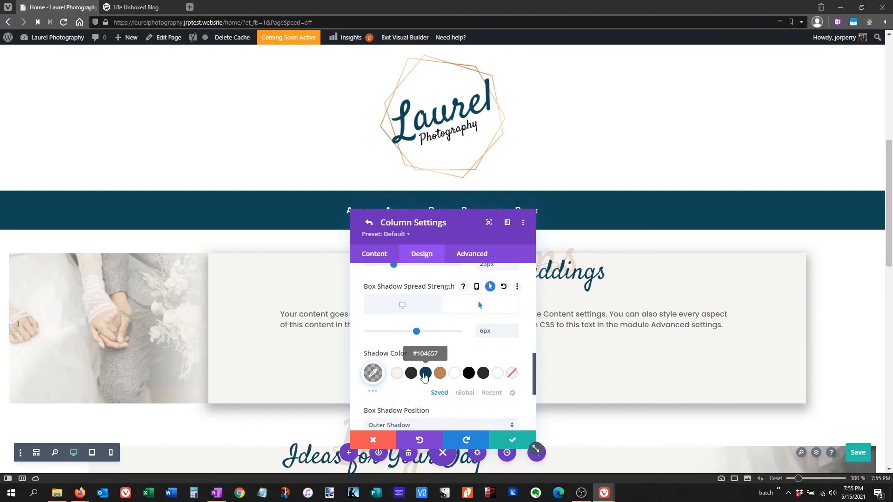
left_click(426, 374)
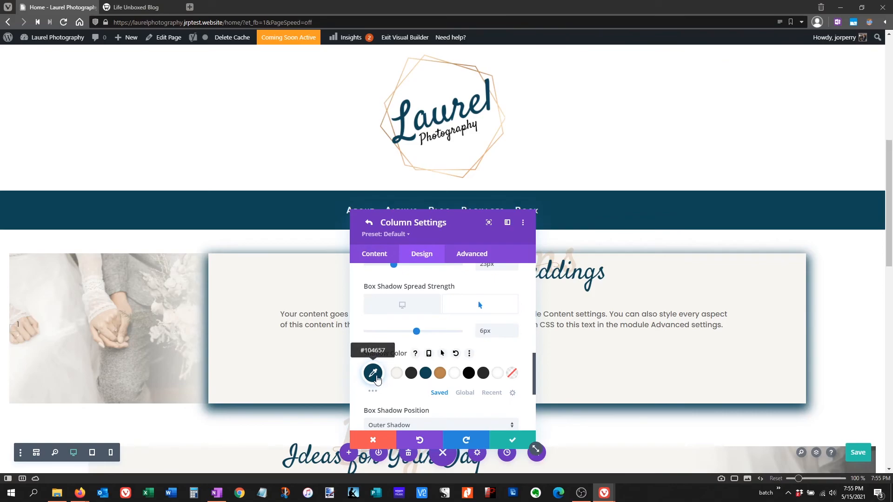
left_click(377, 375)
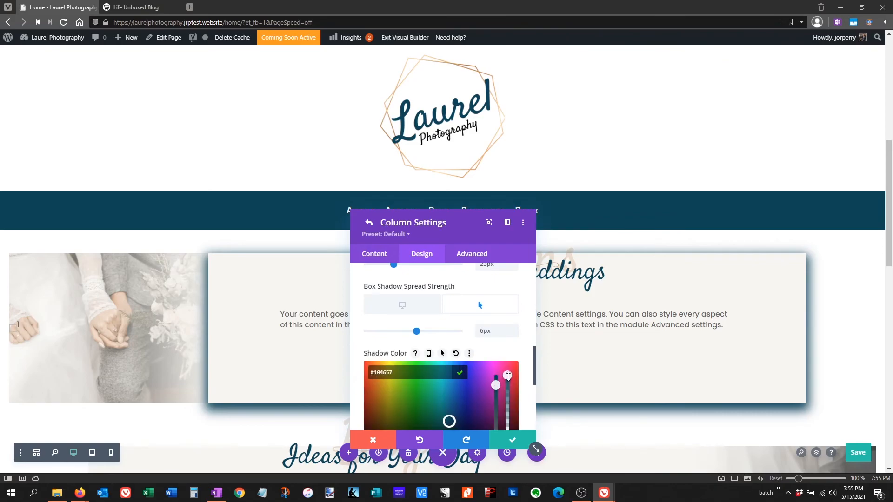
left_click_drag(509, 380, 511, 397)
left_click_drag(508, 404, 508, 424)
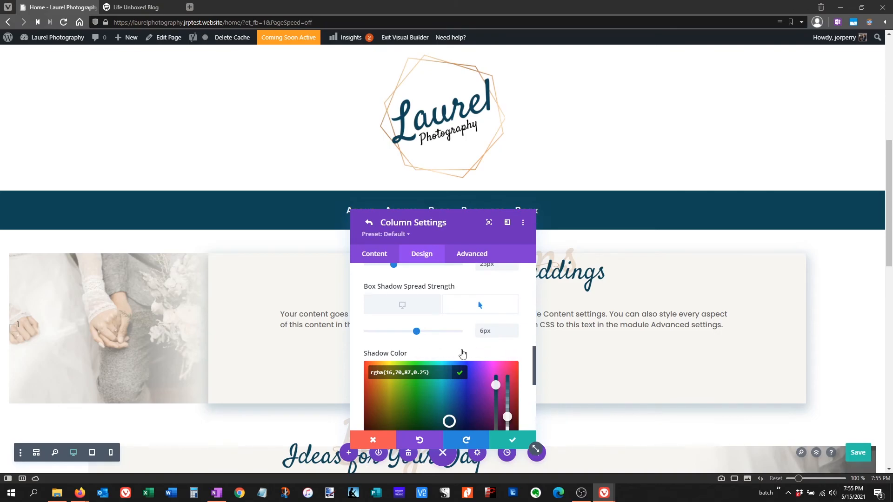
scroll(507, 353, "down", 2)
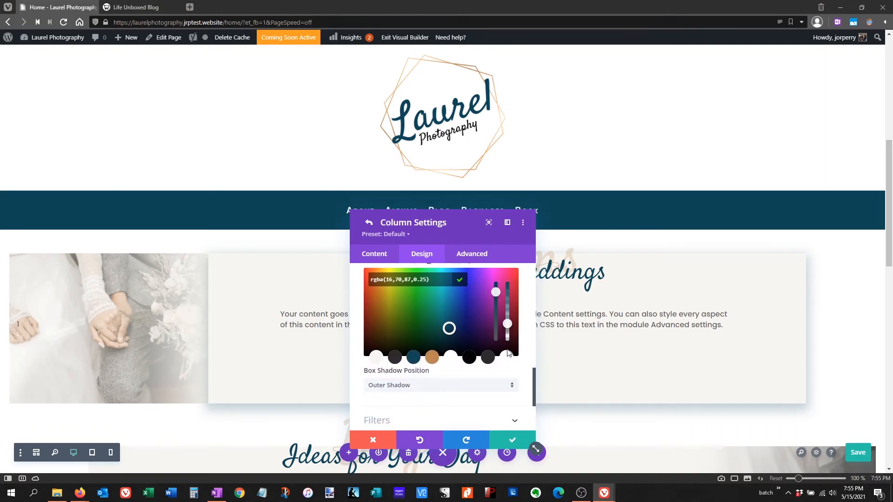
scroll(507, 353, "up", 2)
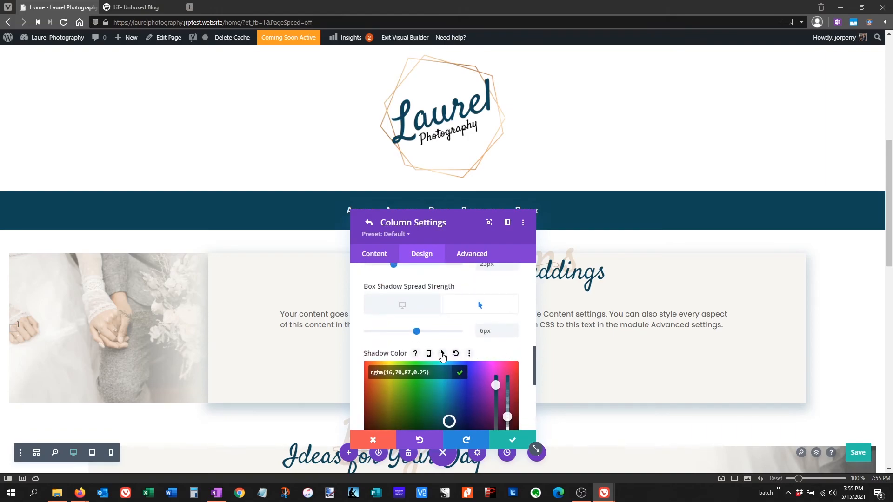
left_click(457, 356)
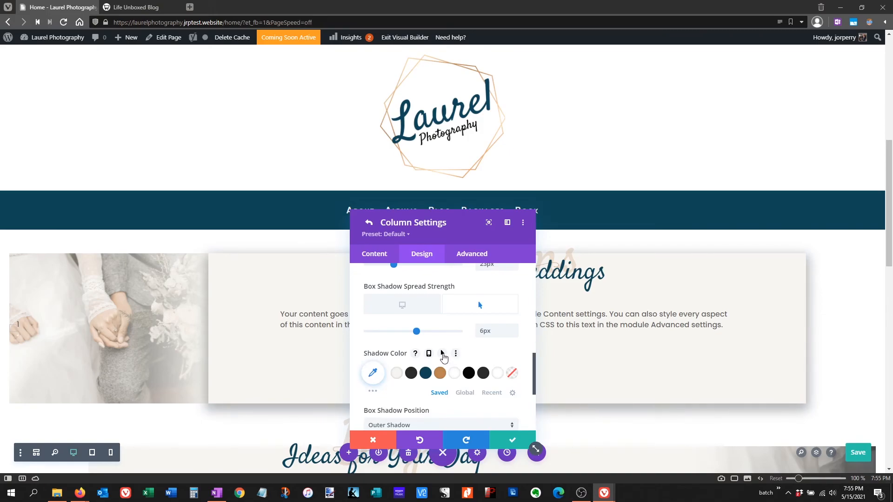
Set the hover shadow color to the saved dark teal #104657 at 0.28 opacity and save the column settings
left_click(442, 354)
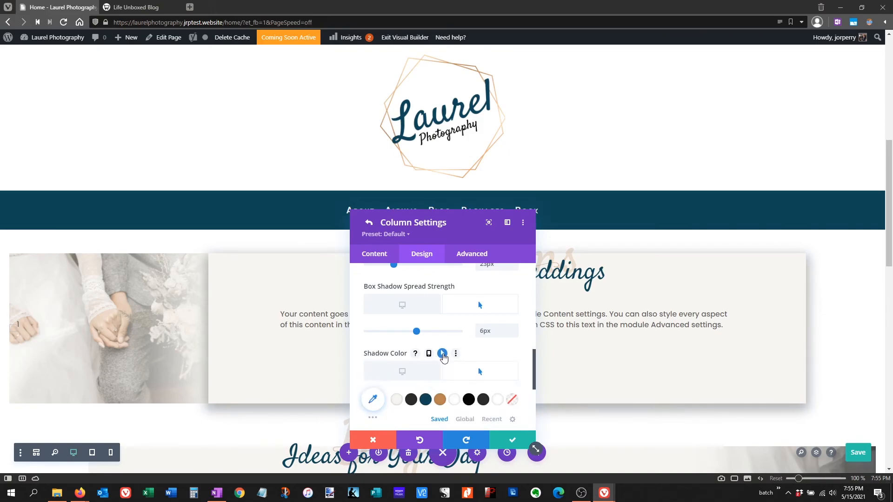
left_click(428, 401)
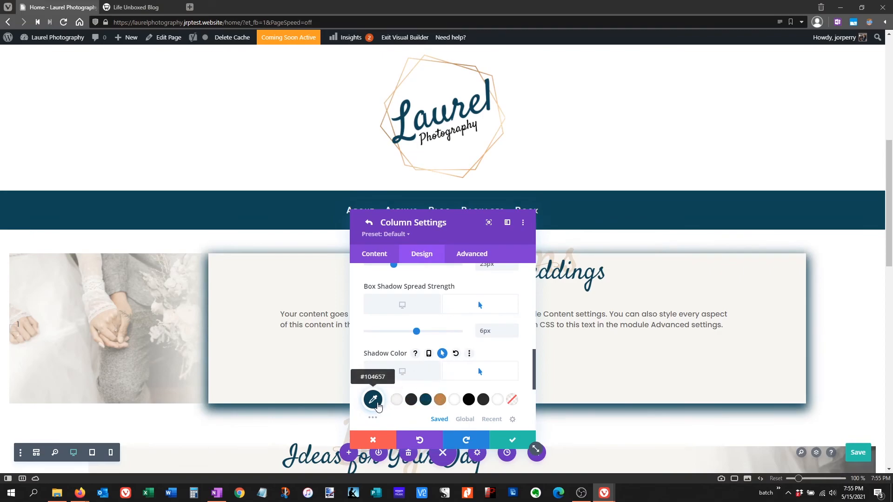
left_click(374, 401)
scroll(502, 367, "down", 2)
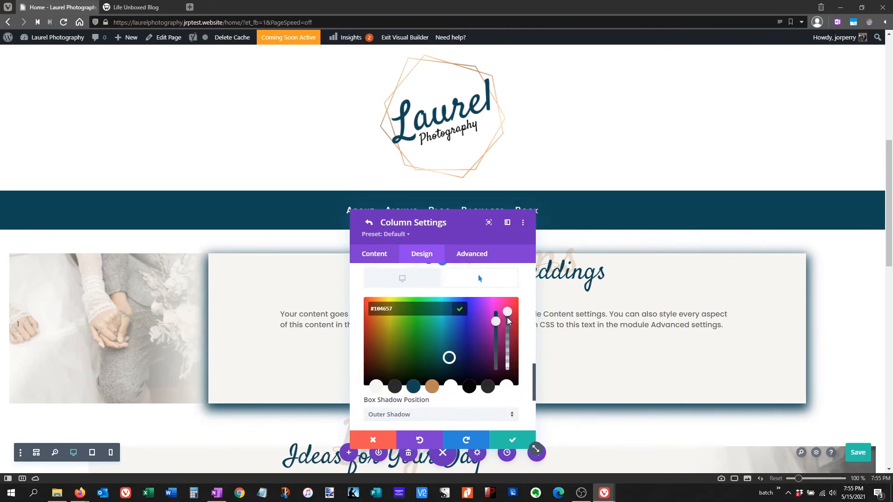
left_click_drag(508, 321, 506, 364)
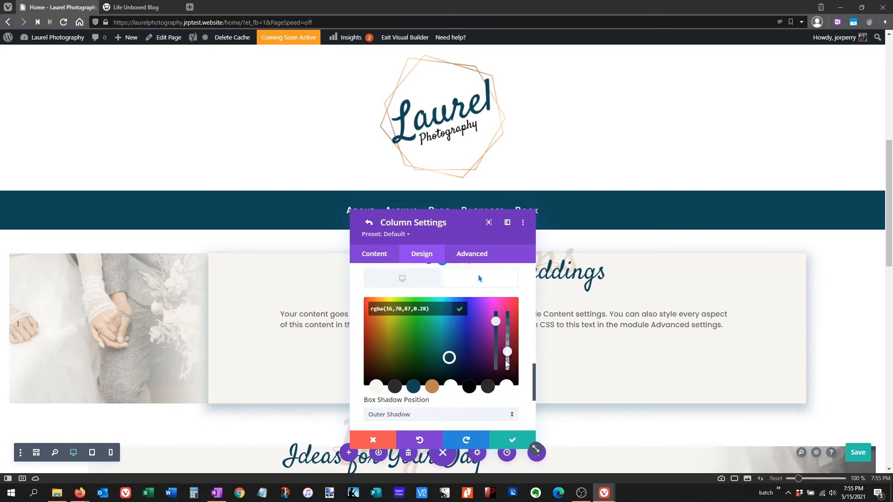
scroll(497, 360, "down", 2)
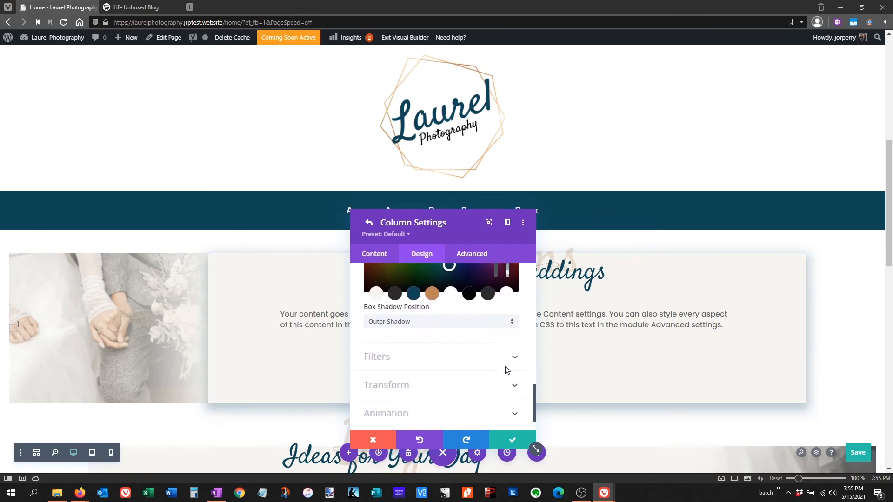
scroll(488, 353, "up", 3)
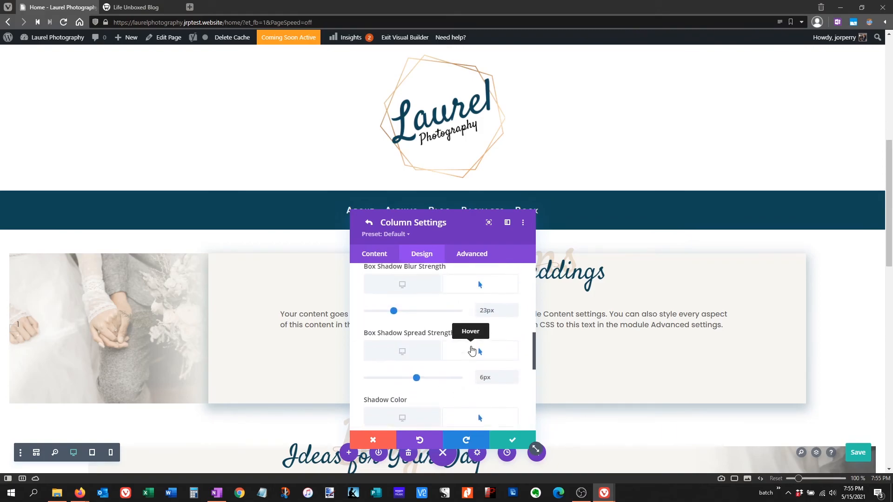
scroll(489, 343, "up", 3)
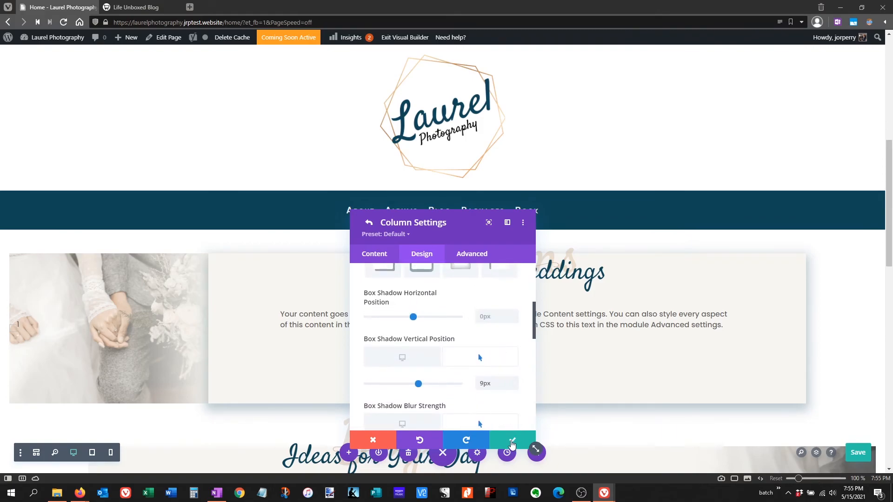
left_click(511, 441)
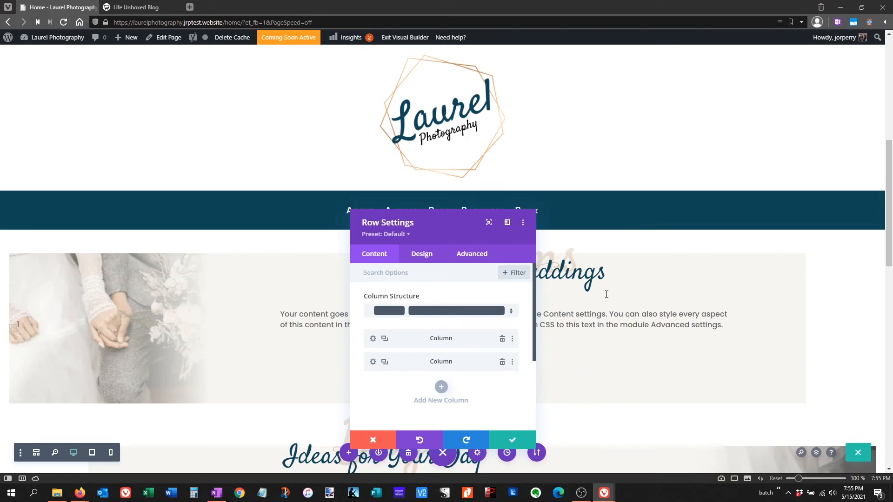
left_click(575, 374)
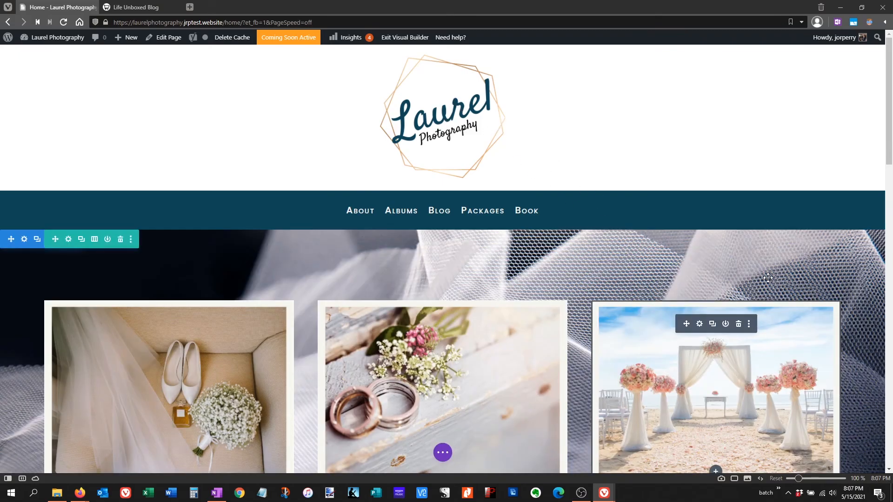
Save the home page, exit the visual builder and view the Featured Weddings row on the live page
scroll(427, 412, "down", 3)
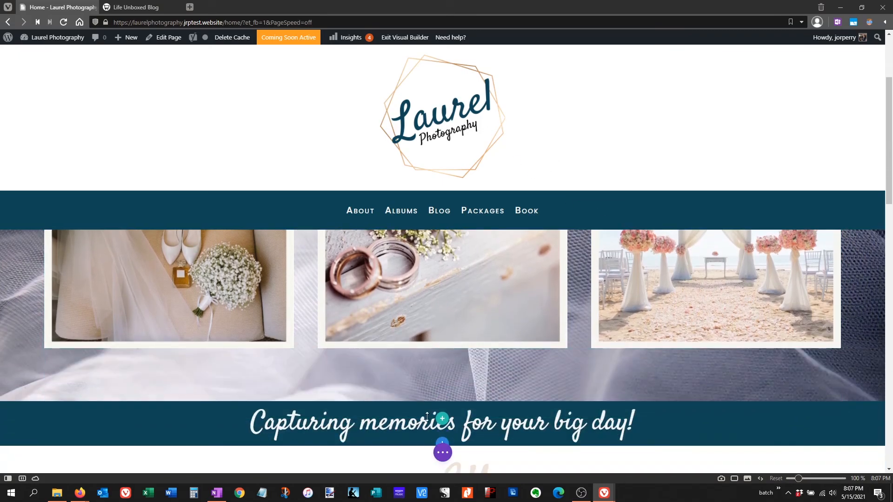
left_click(442, 452)
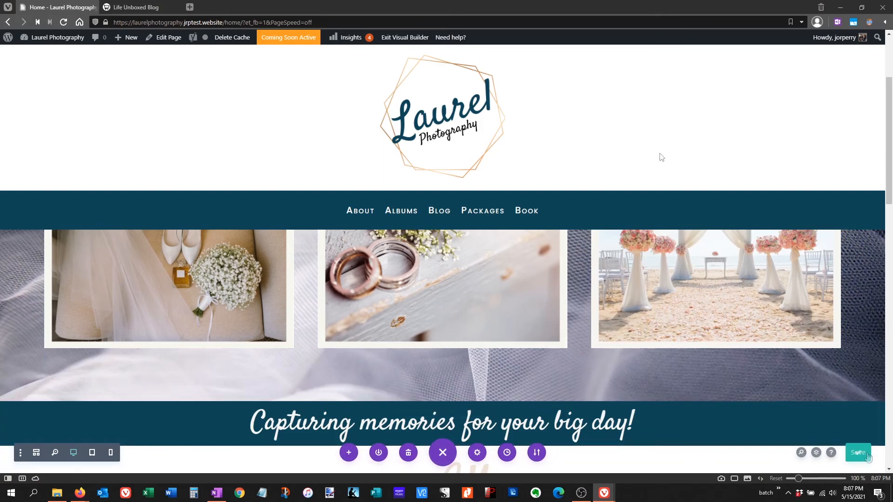
left_click(399, 38)
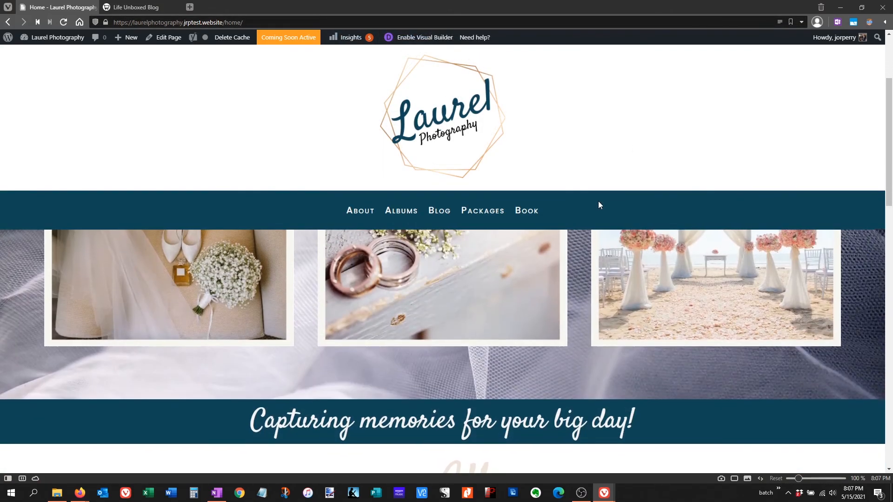
scroll(599, 205, "down", 2)
scroll(618, 232, "down", 2)
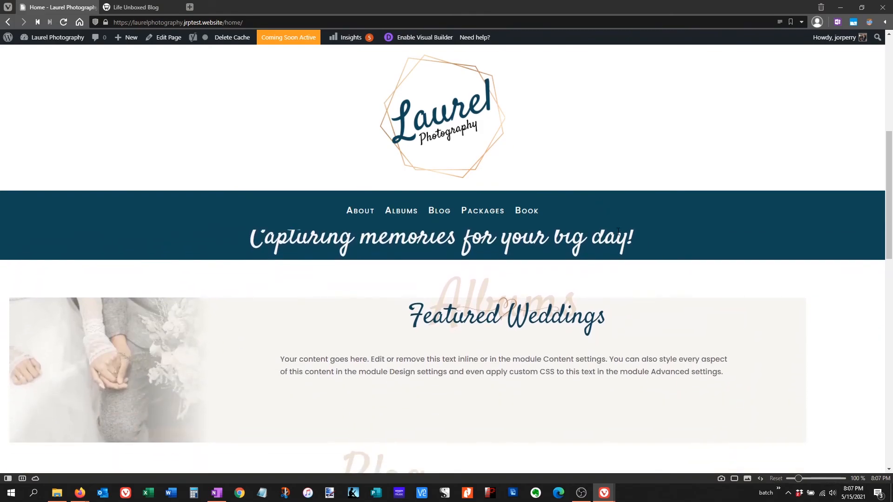
Review the Albums, Blog and Packages rows on the live home page, checking their layout, faded photos and the Featured Weddings hover shadow
scroll(619, 235, "down", 2)
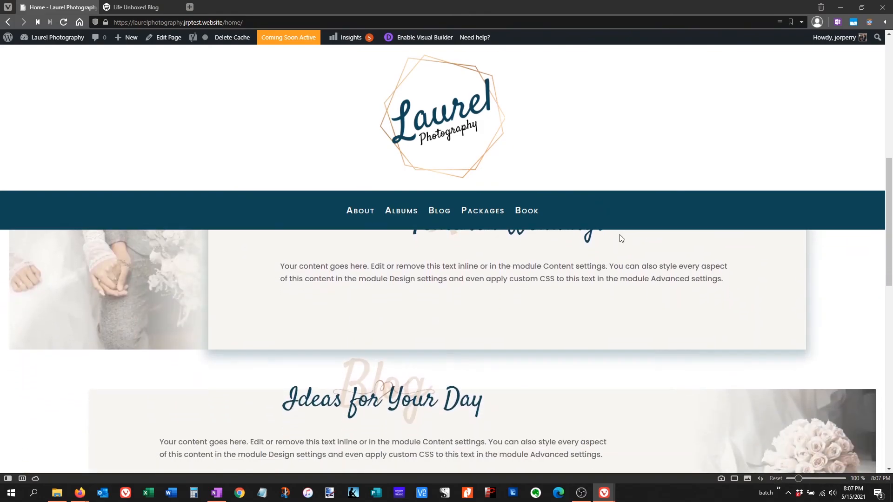
scroll(628, 283, "up", 2)
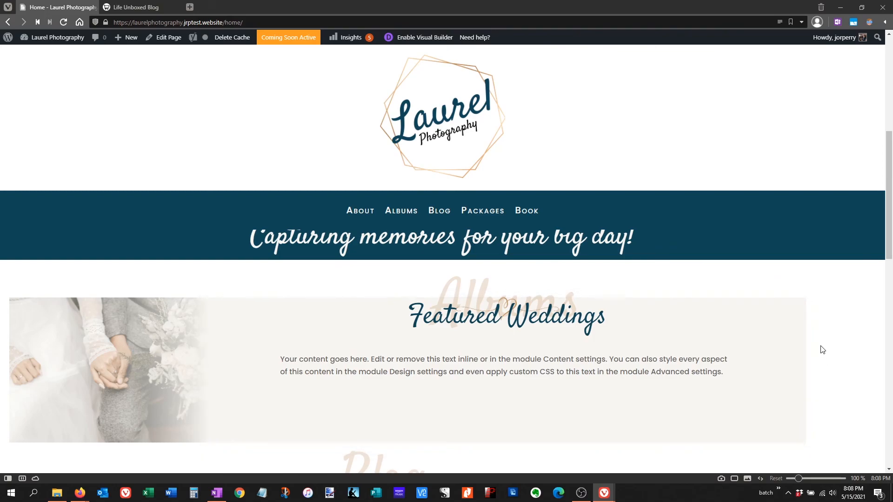
scroll(833, 349, "down", 3)
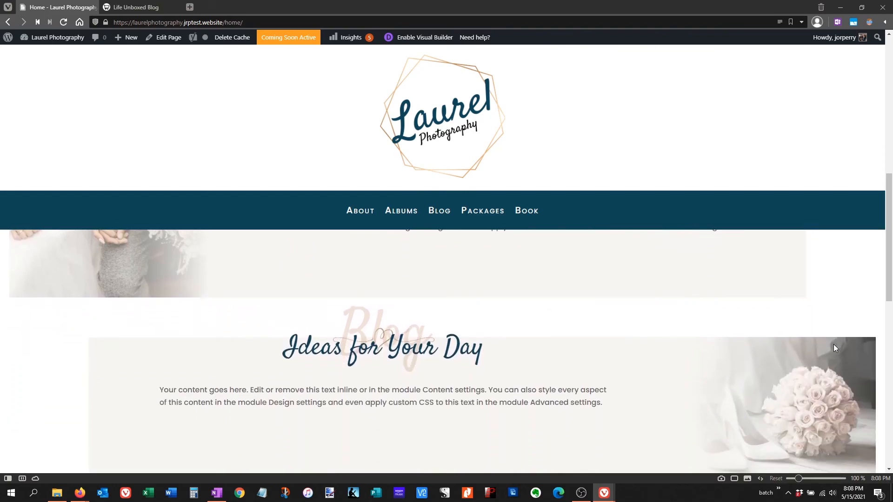
scroll(485, 375, "down", 1)
scroll(484, 372, "down", 1)
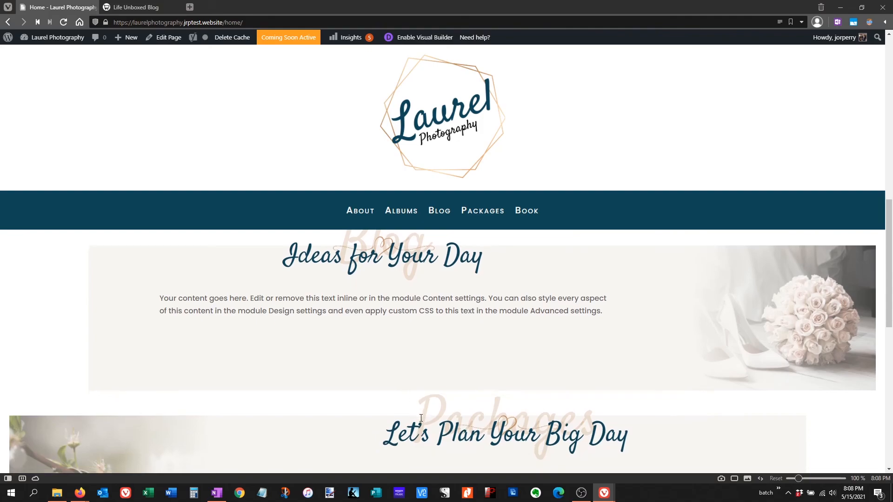
scroll(372, 409, "down", 3)
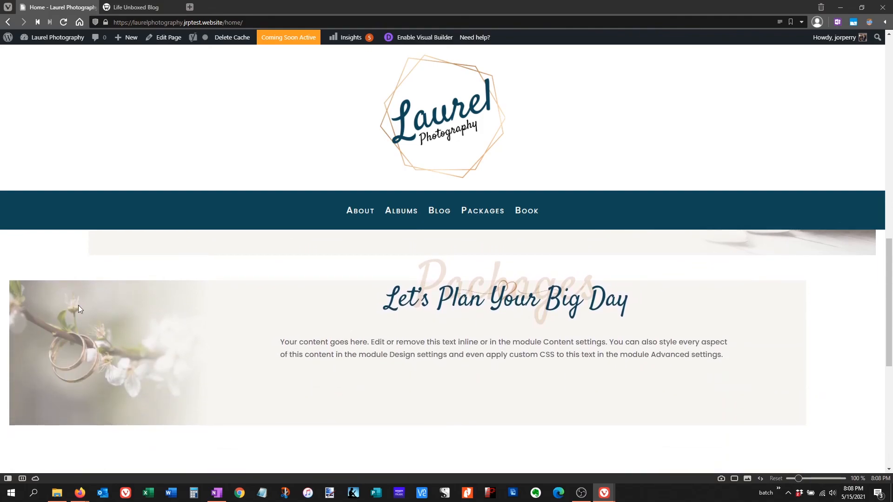
scroll(443, 379, "up", 1)
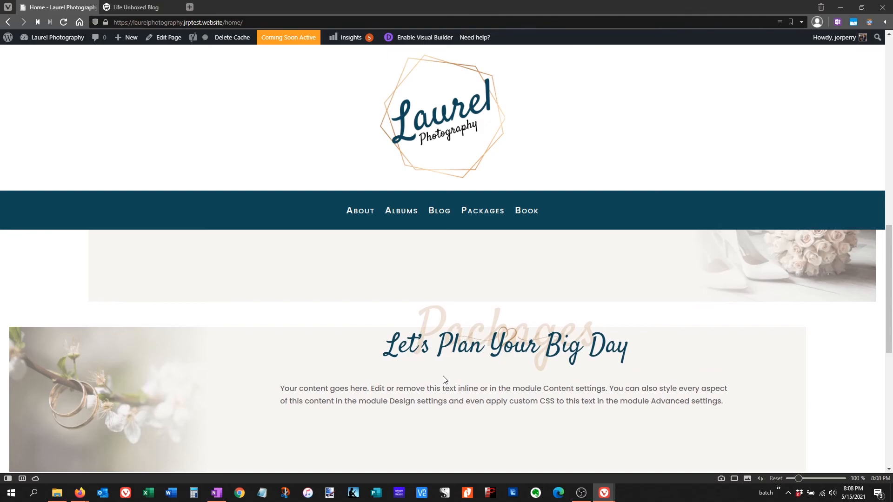
scroll(444, 380, "up", 3)
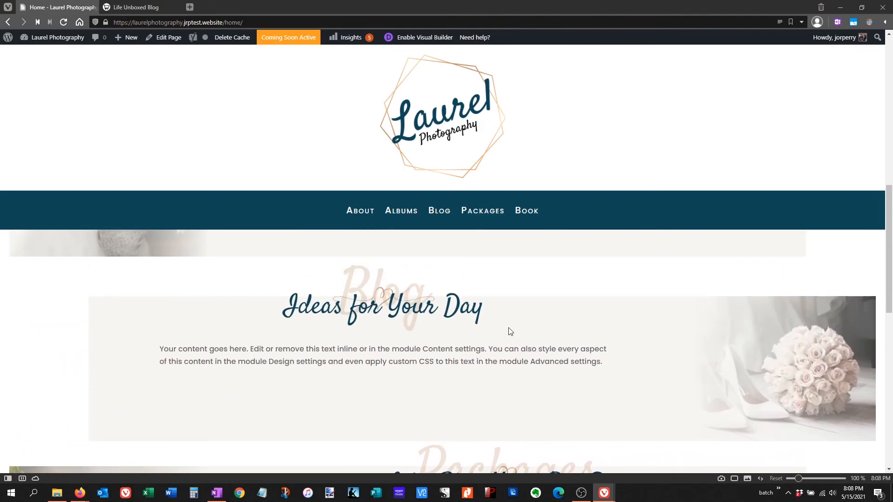
scroll(494, 335, "up", 3)
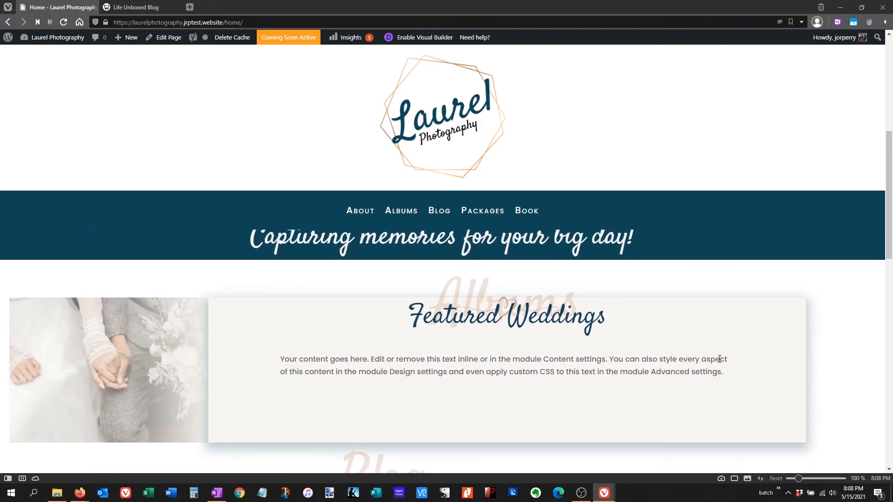
scroll(703, 354, "down", 5)
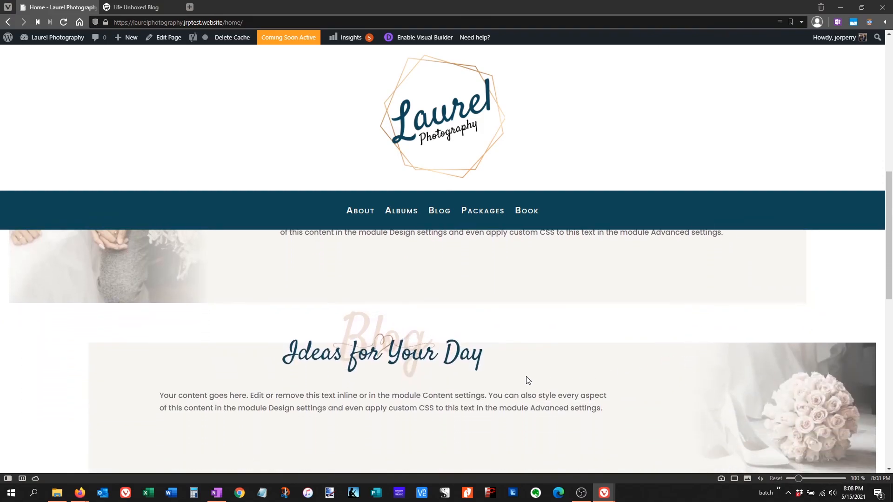
scroll(528, 376, "down", 2)
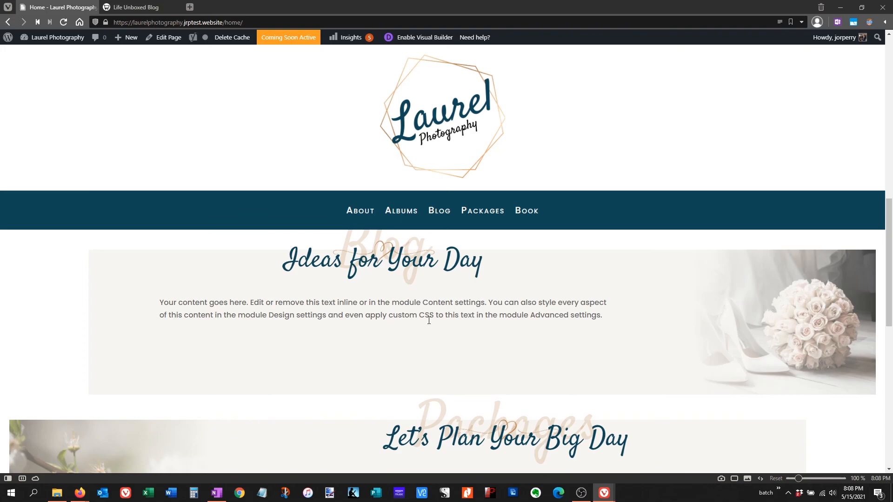
scroll(480, 335, "down", 2)
scroll(484, 343, "down", 2)
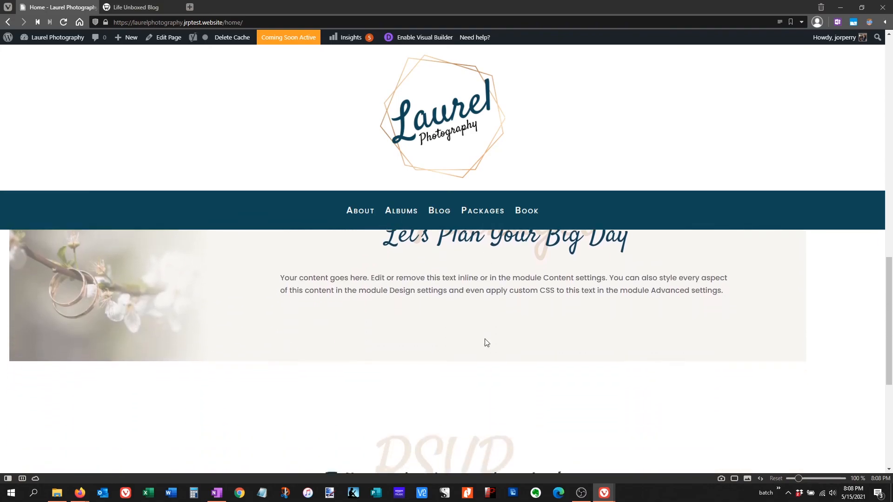
scroll(489, 340, "down", 2)
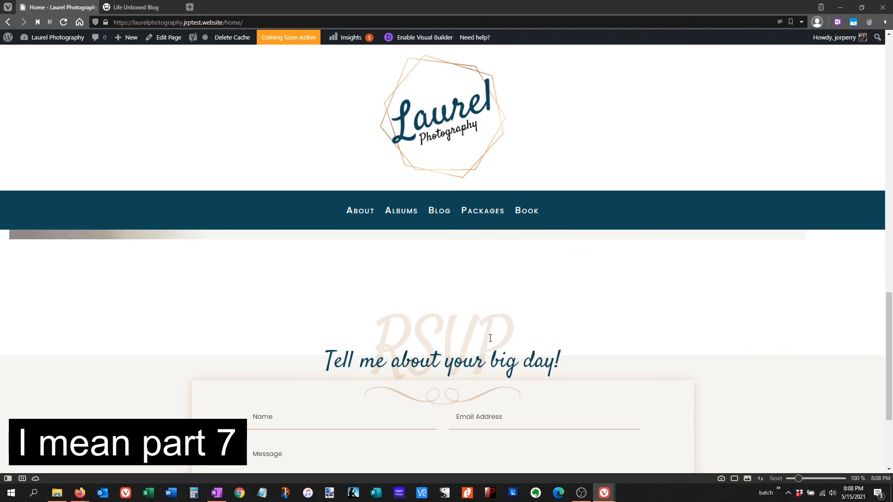
scroll(506, 349, "up", 8)
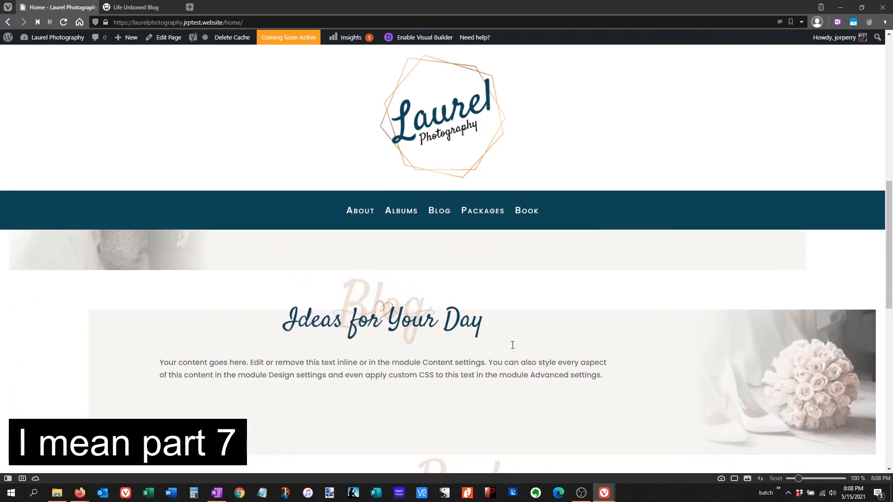